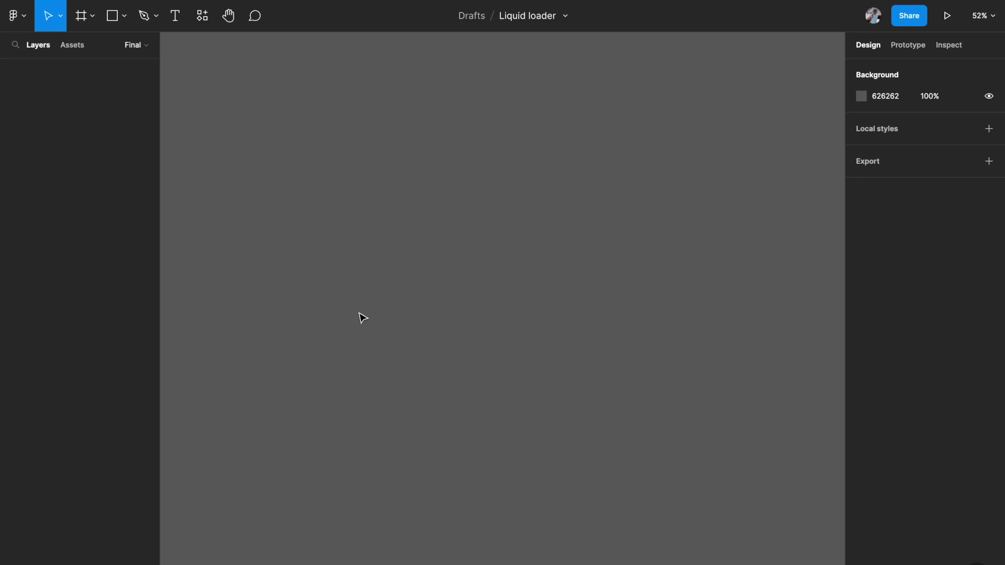
# Create a MacBook Pro 14" frame (1512 × 982) and change its fill to black, 000000
pyautogui.press('f')
pyautogui.click(877, 181)
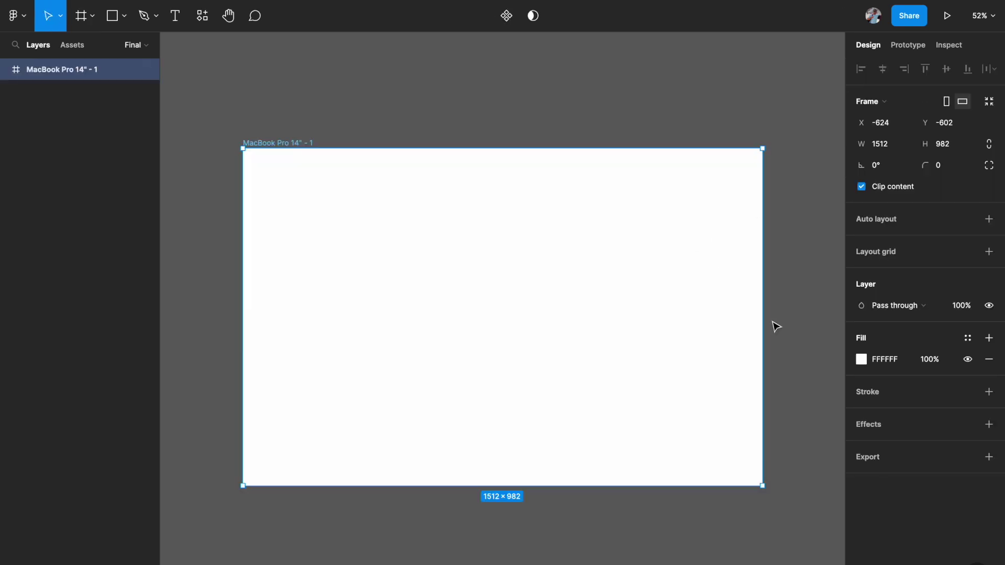
pyautogui.click(861, 360)
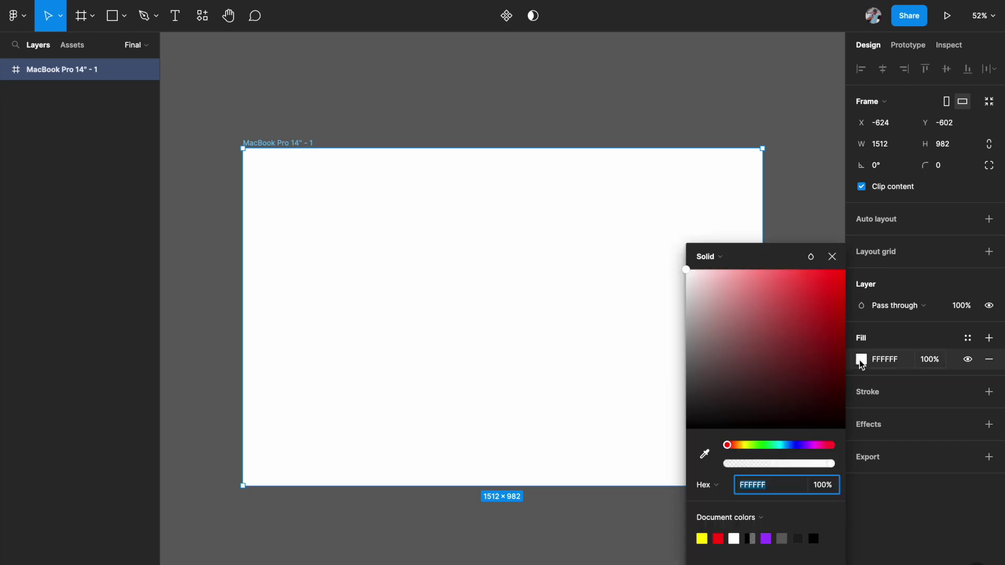
pyautogui.moveTo(752, 392); pyautogui.dragTo(686, 429)
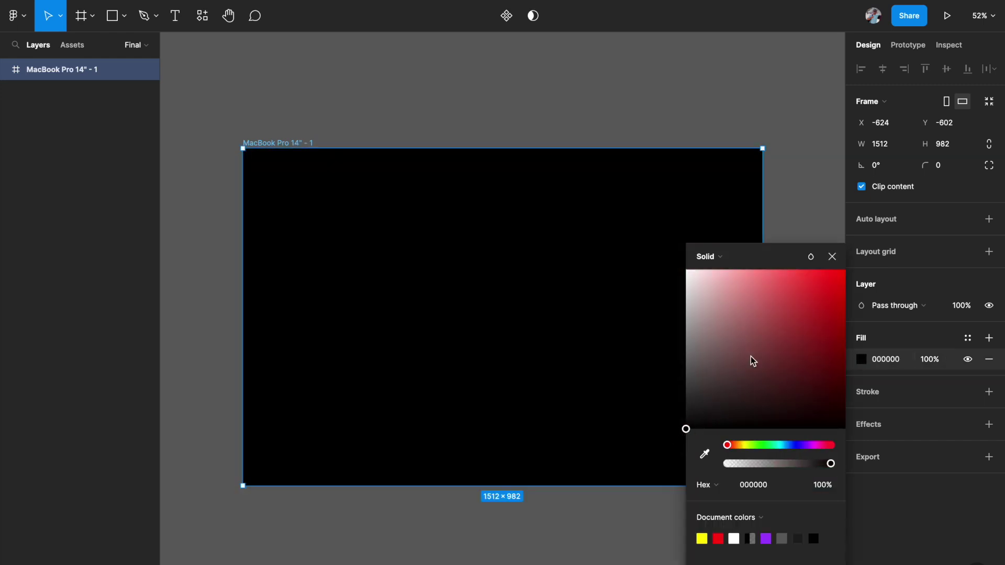
pyautogui.click(832, 256)
pyautogui.click(801, 258)
pyautogui.scroll(-2, 802, 259)
pyautogui.hscroll(2, 802, 259)
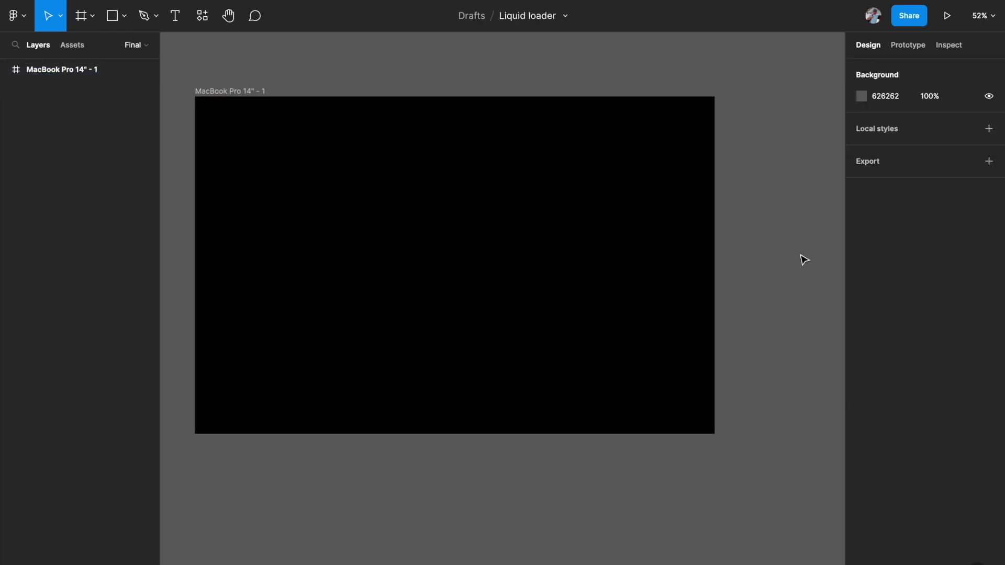
pyautogui.hscroll(-2, 802, 259)
pyautogui.scroll(1, 803, 259)
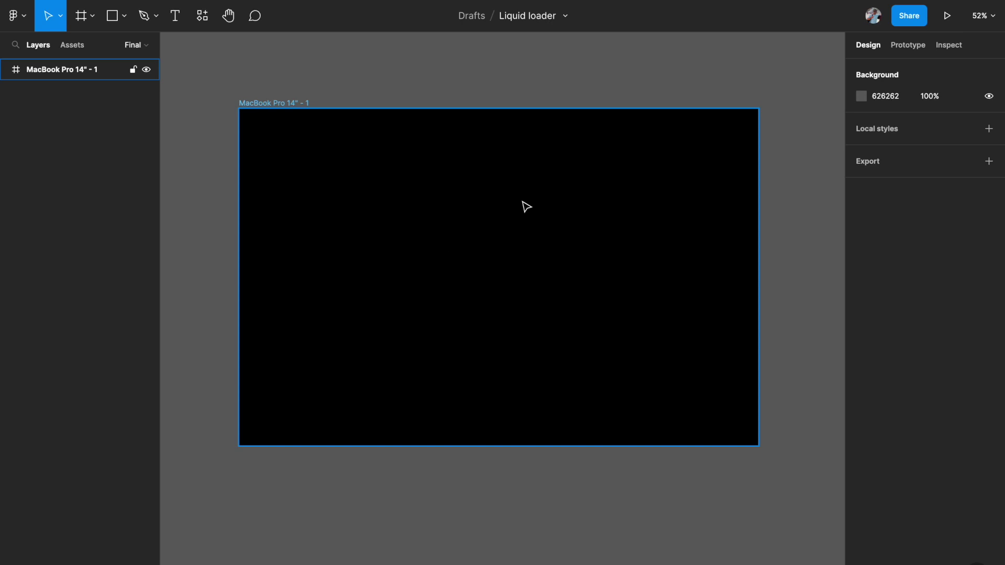
# Draw a square frame in the empty area below the black frame and set its size to 500 × 500
pyautogui.click(474, 205)
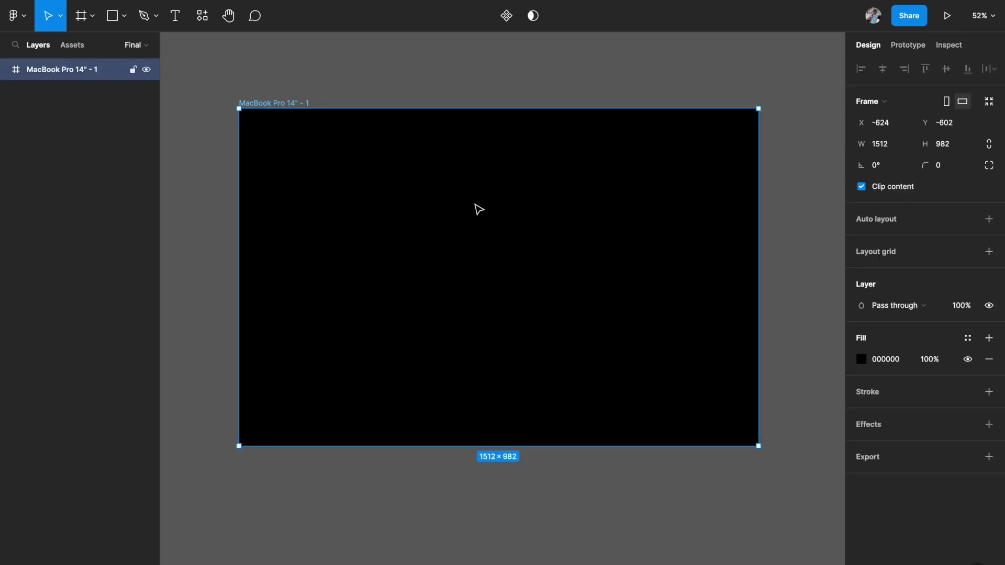
pyautogui.scroll(-2, 497, 190)
pyautogui.scroll(-3, 498, 190)
pyautogui.scroll(-4, 497, 191)
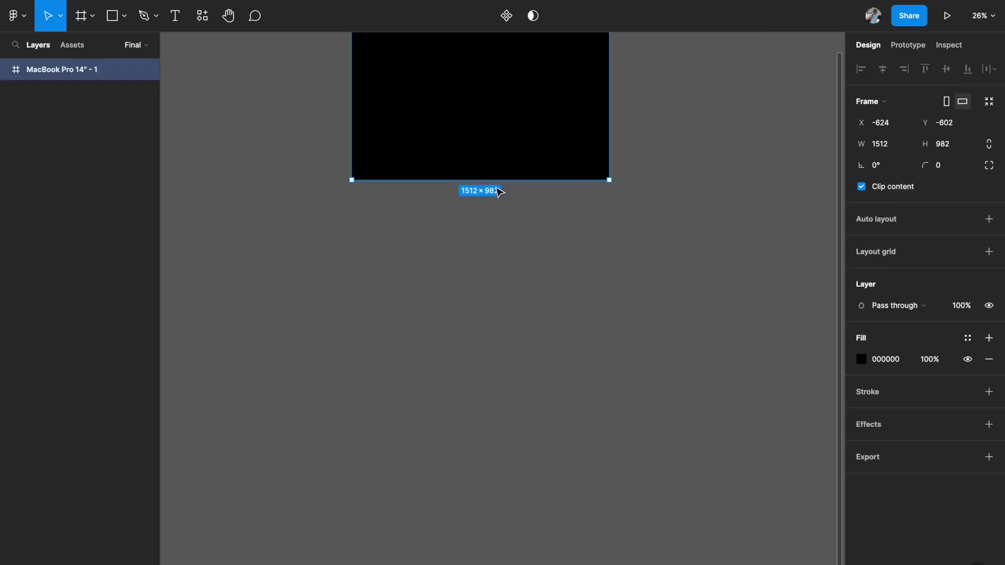
pyautogui.click(474, 311)
pyautogui.press('f')
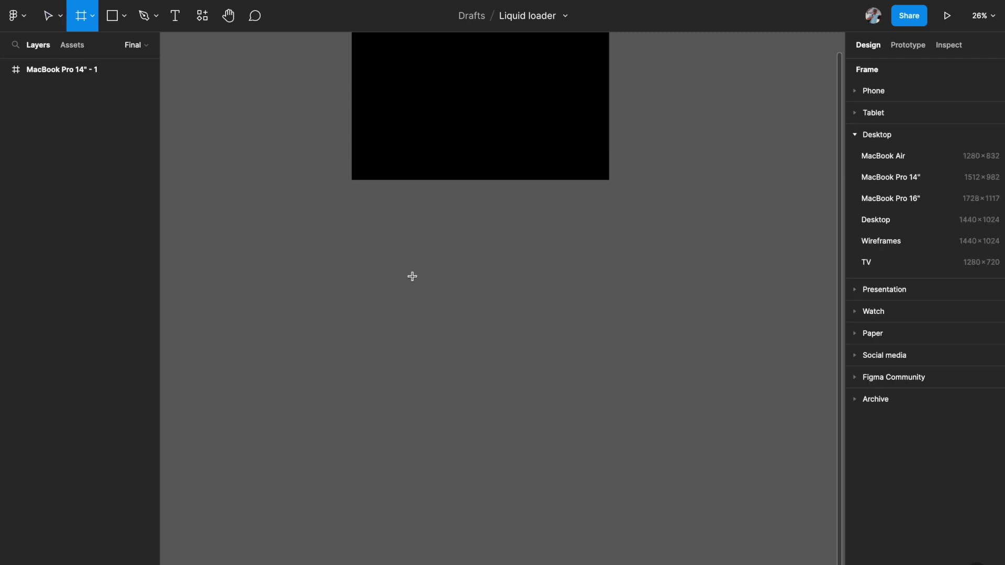
pyautogui.moveTo(379, 266); pyautogui.dragTo(430, 318)
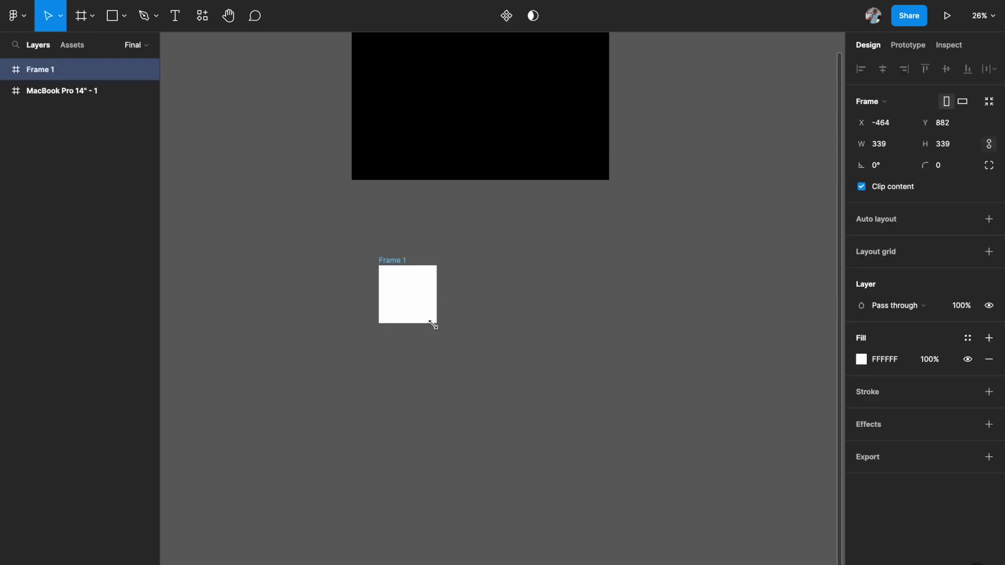
pyautogui.click(889, 149)
pyautogui.write('500')
pyautogui.press('Return')
# Move the square frame to about X -596, Y 889 and rename it loader-1
pyautogui.hscroll(-2, 487, 286)
pyautogui.scroll(3, 377, 242)
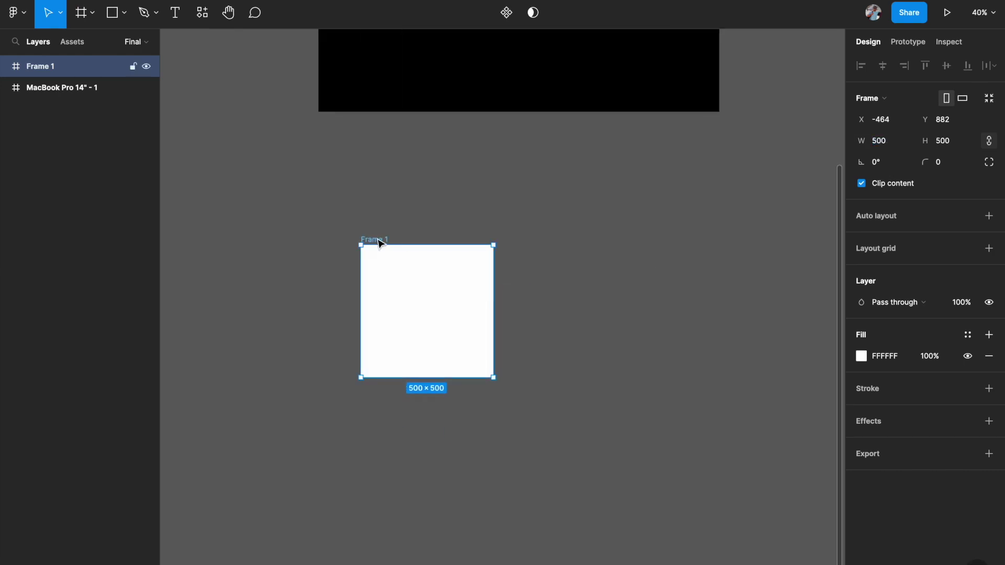
pyautogui.scroll(-3, 417, 155)
pyautogui.scroll(3, 347, 227)
pyautogui.doubleClick(48, 68)
pyautogui.write('loader-1')
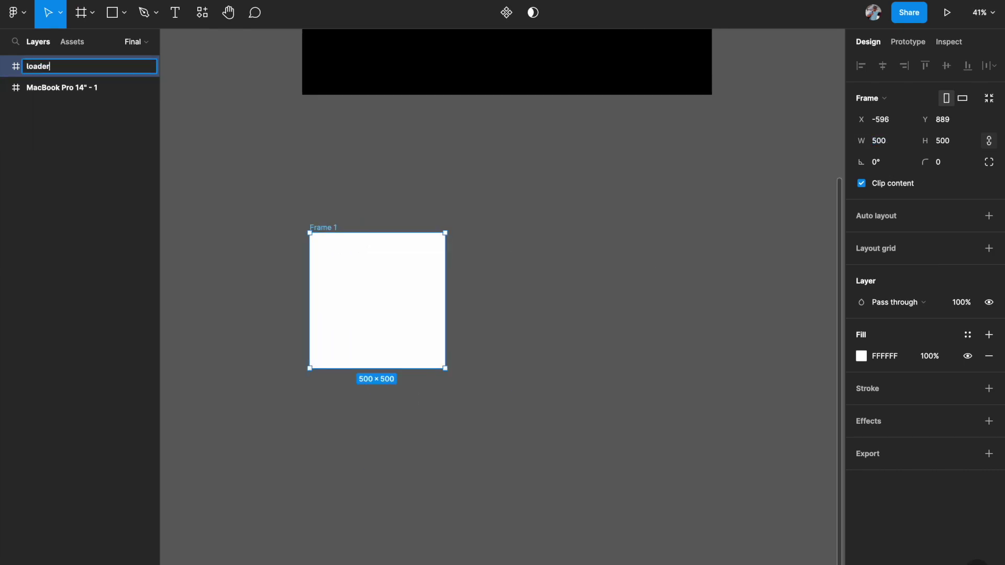
pyautogui.click(238, 217)
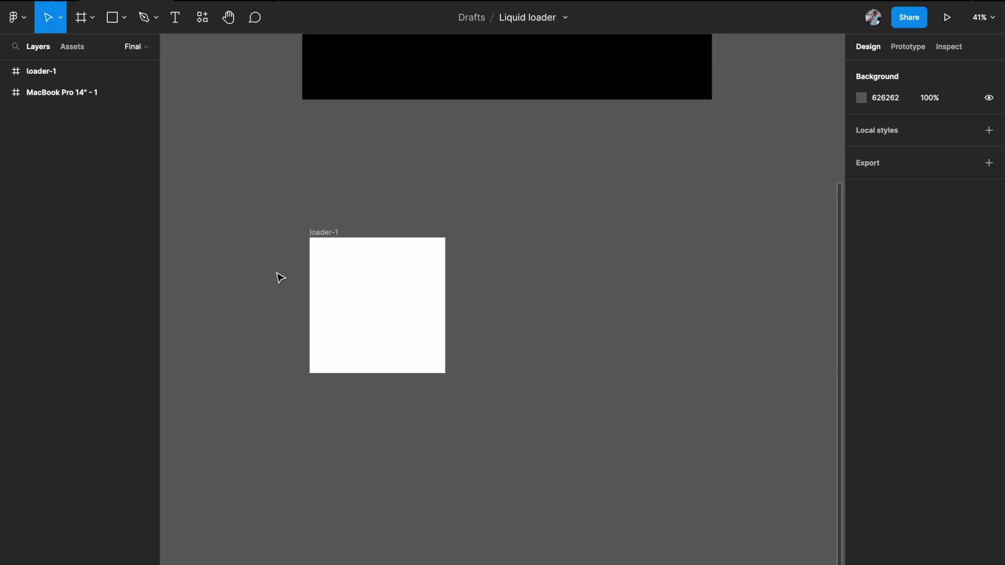
# Look through the recent plugins for Get Waves and close the list without running any plugin
pyautogui.scroll(-5, 280, 278)
pyautogui.scroll(-2, 296, 274)
pyautogui.hscroll(2, 296, 274)
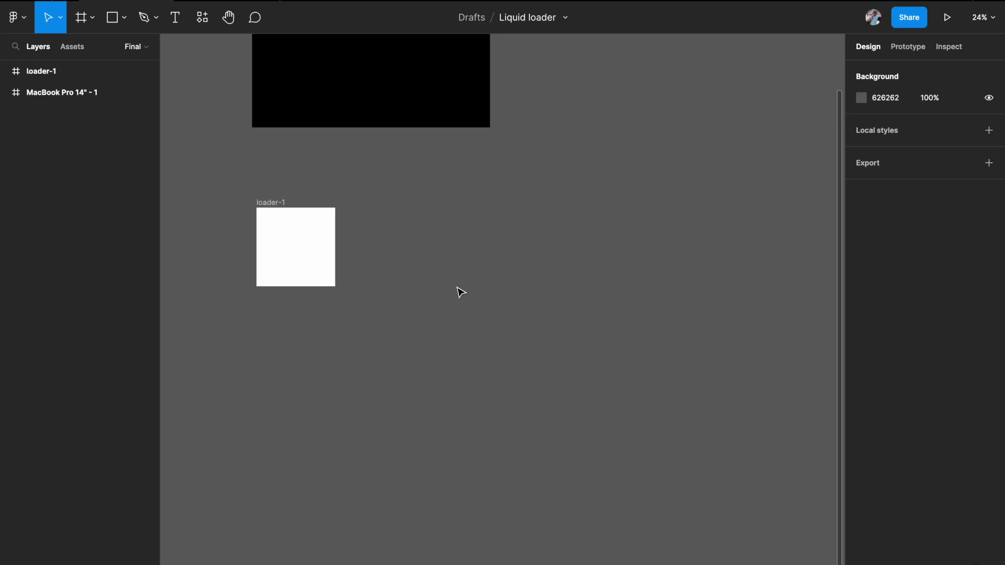
pyautogui.click(205, 25)
pyautogui.click(270, 47)
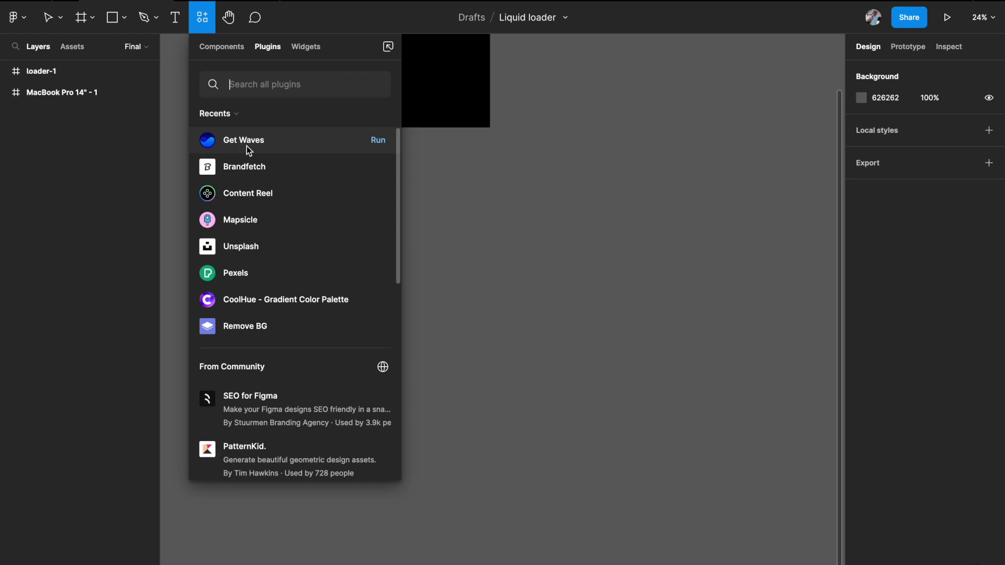
pyautogui.click(473, 237)
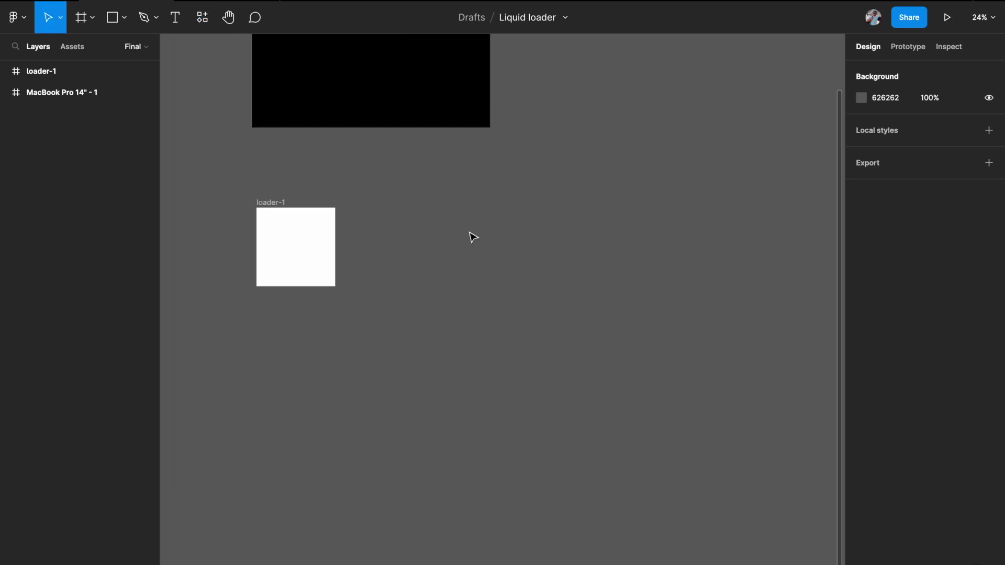
# Draw a three-point peak with the Pen tool on the empty canvas beside the loader-1 frame
pyautogui.press('p')
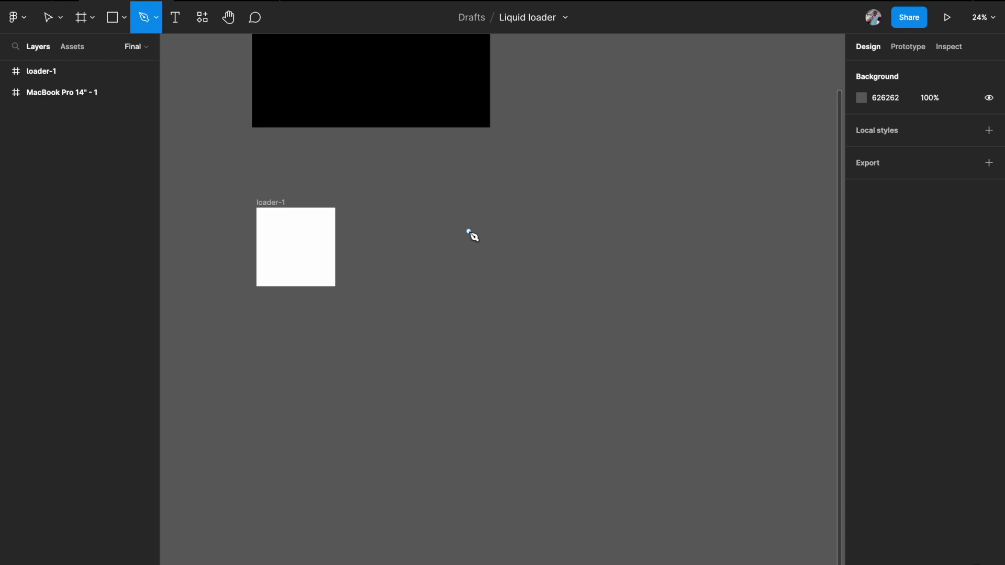
pyautogui.hscroll(2, 461, 238)
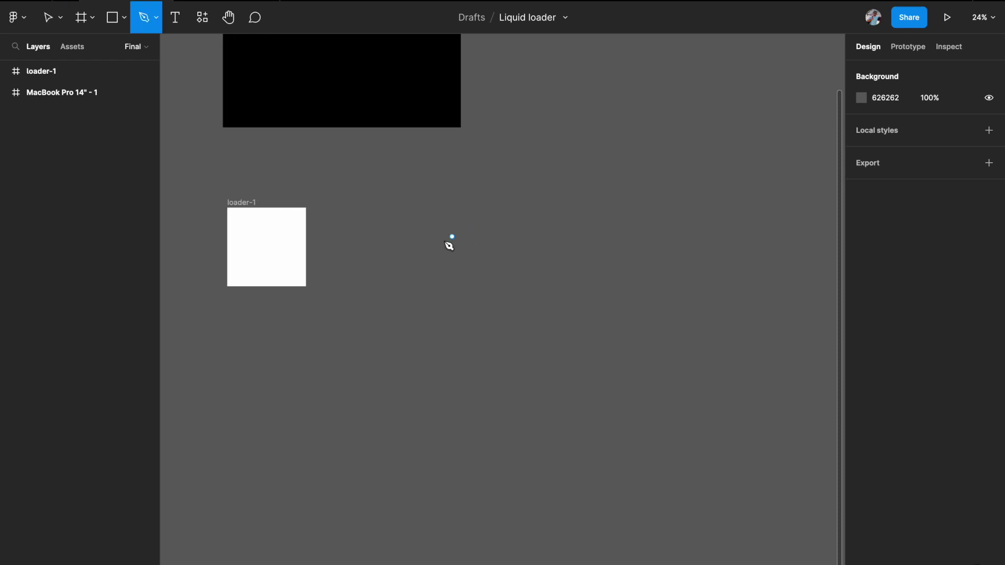
pyautogui.scroll(2, 440, 242)
pyautogui.hscroll(2, 429, 244)
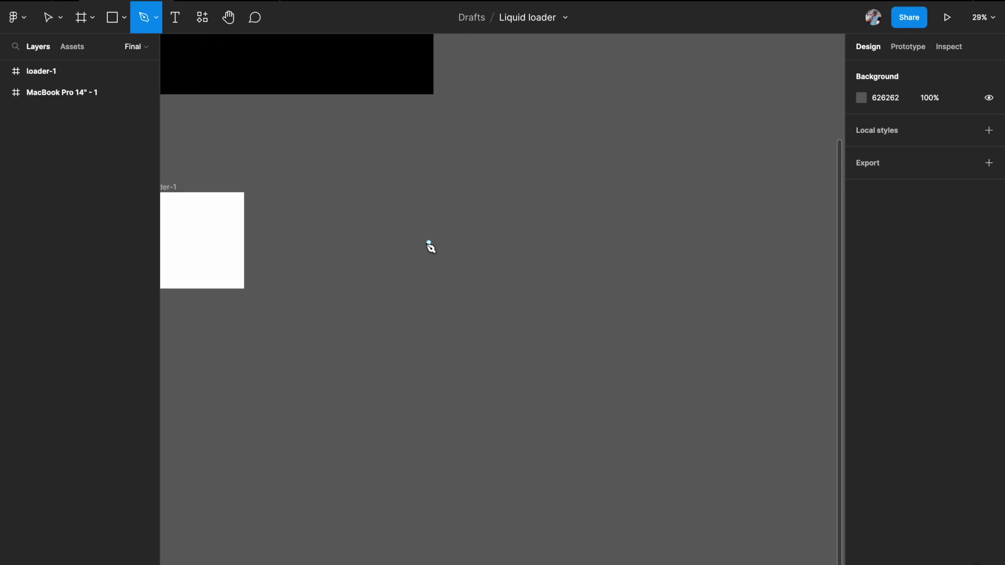
pyautogui.click(366, 235)
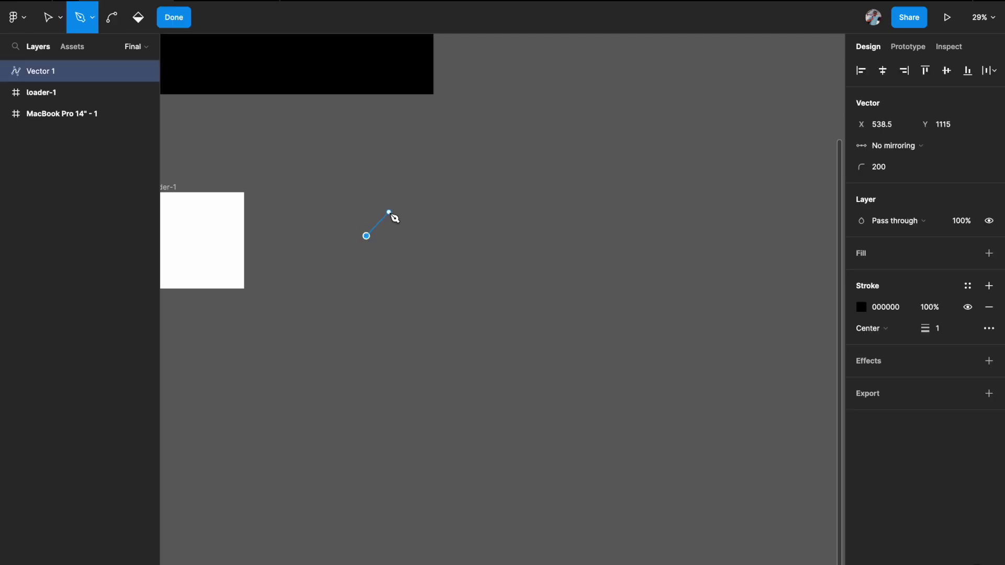
pyautogui.click(389, 213)
pyautogui.click(412, 236)
# Set the vector path's stroke colour to white, FFFFFF, and its stroke width to 8
pyautogui.click(860, 307)
pyautogui.moveTo(696, 280); pyautogui.dragTo(639, 278)
pyautogui.click(937, 328)
pyautogui.write('8')
pyautogui.scroll(3, 557, 312)
pyautogui.hscroll(-2, 558, 313)
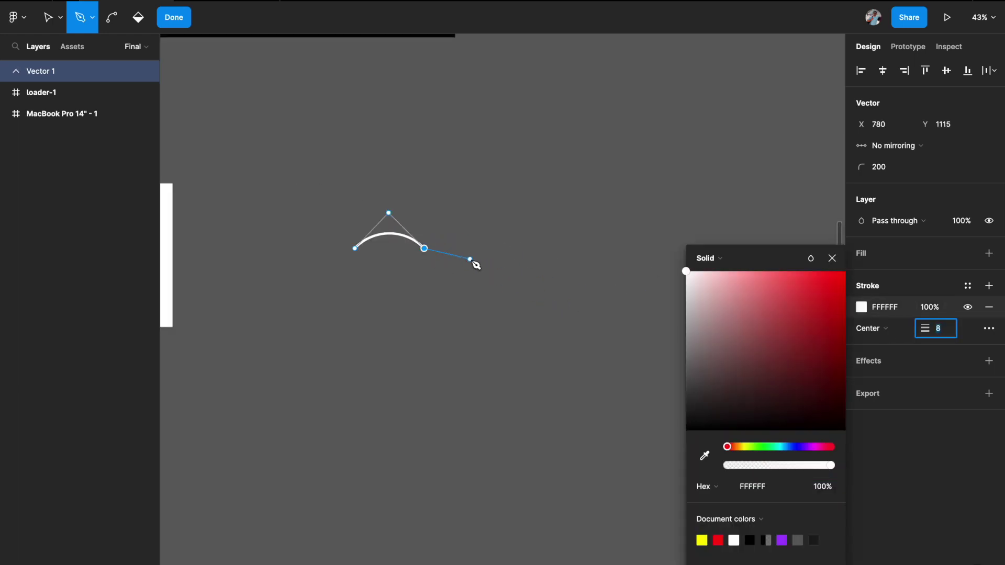
pyautogui.click(832, 258)
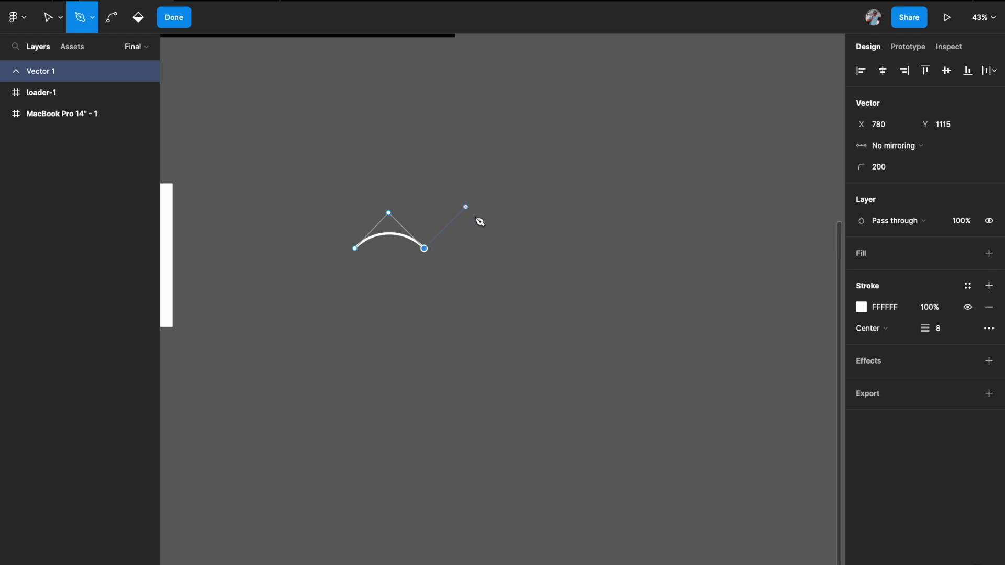
# Extend the path with a second peak to make a wave about 527.5 × 143, and finish editing it
pyautogui.click(465, 208)
pyautogui.click(506, 248)
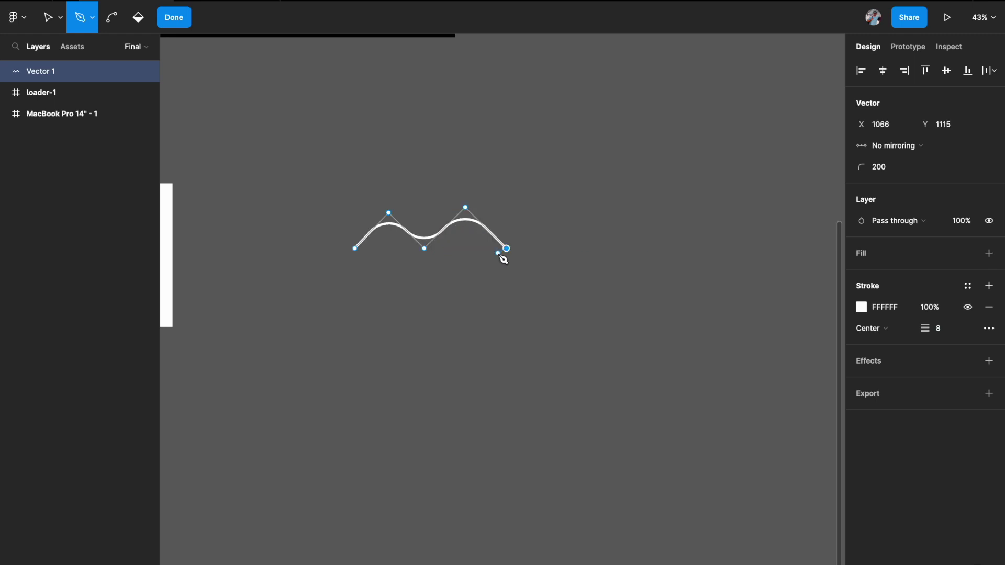
pyautogui.scroll(3, 464, 229)
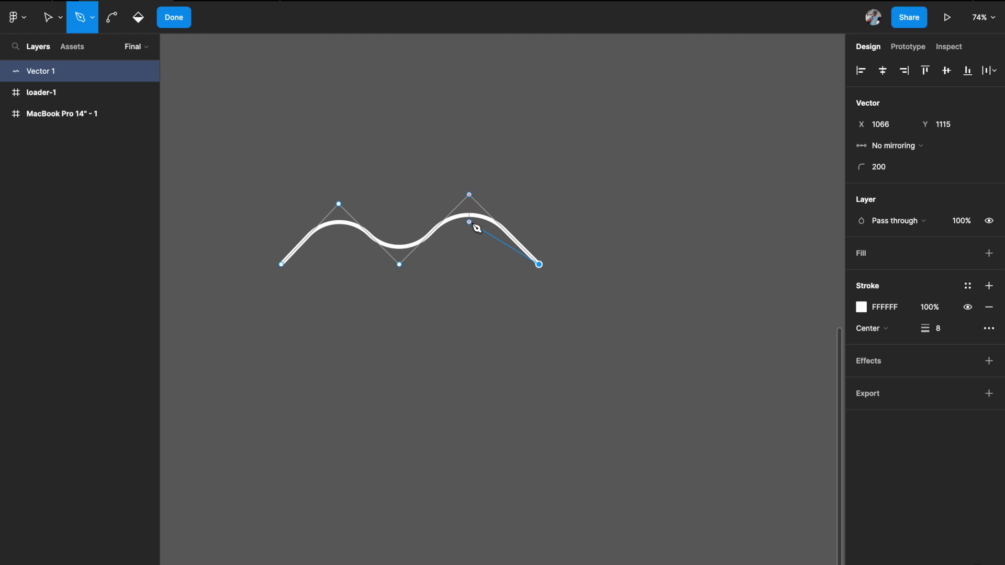
pyautogui.press('Escape')
pyautogui.press('Escape')
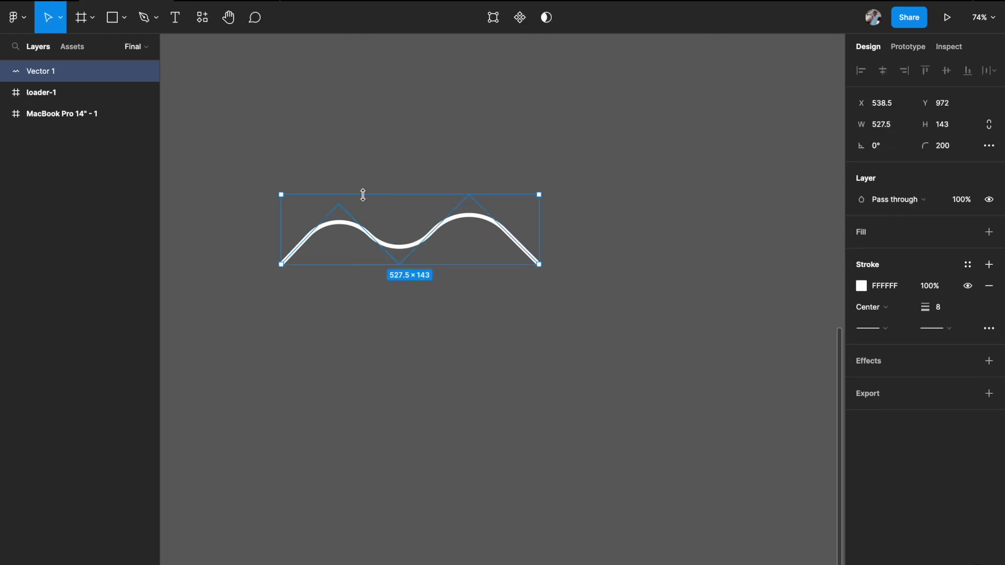
# Select the wave vector and inspect its corner radius setting
pyautogui.click(345, 178)
pyautogui.moveTo(247, 174); pyautogui.dragTo(554, 297)
pyautogui.click(966, 143)
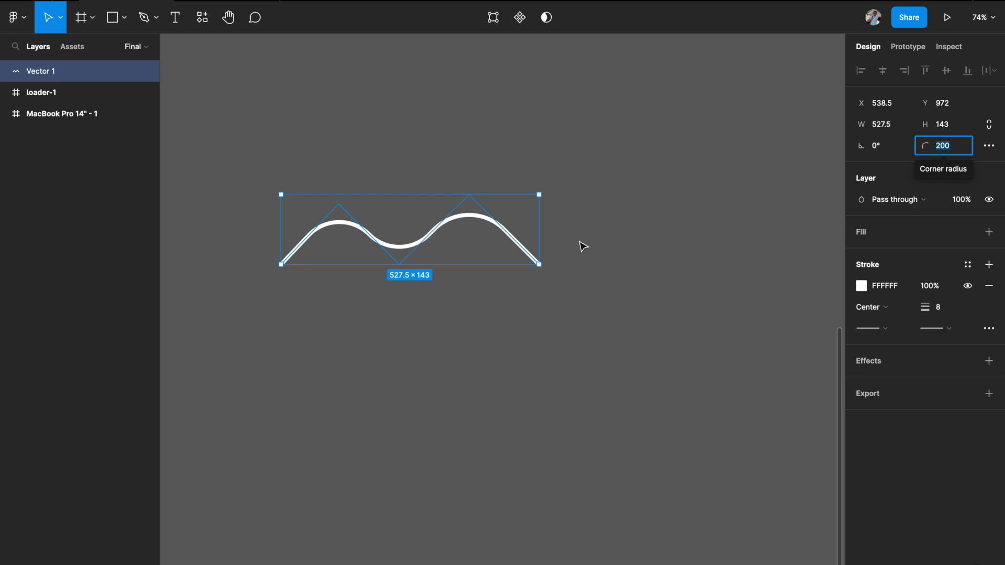
pyautogui.click(527, 261)
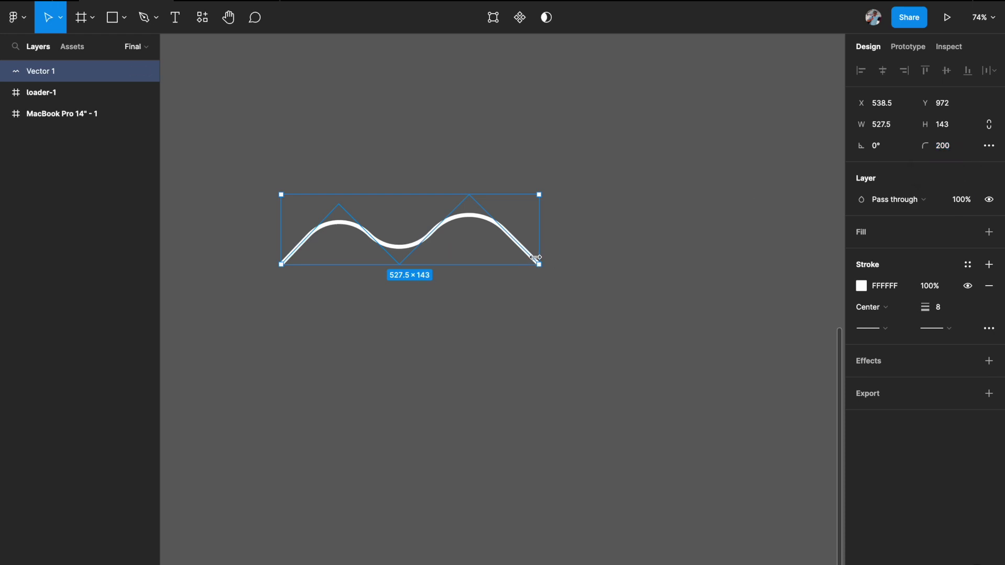
# Resume the wave with the Pen tool from its last endpoint and extend it with eight alternating points forming four more peaks
pyautogui.doubleClick(534, 258)
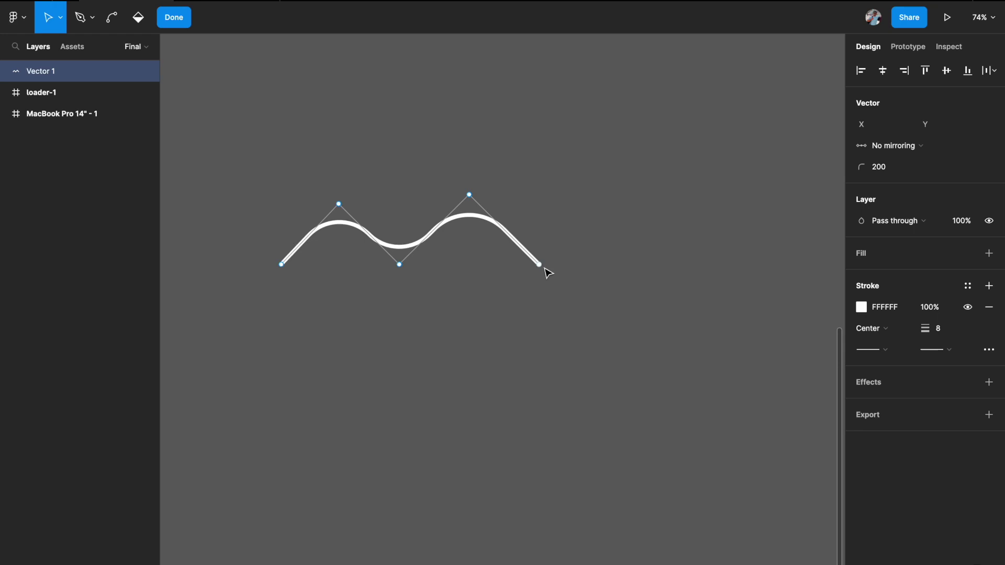
pyautogui.press('p')
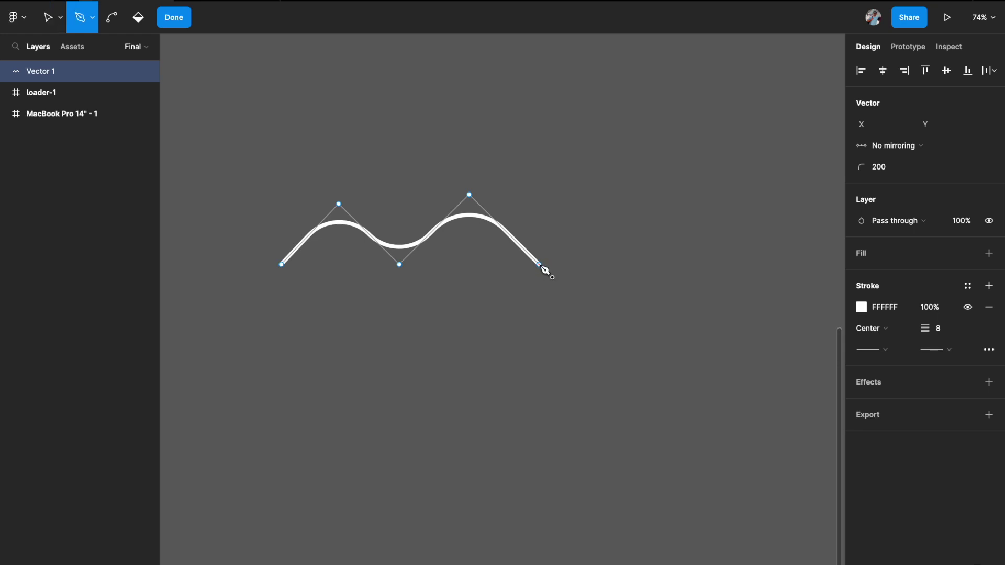
pyautogui.click(540, 265)
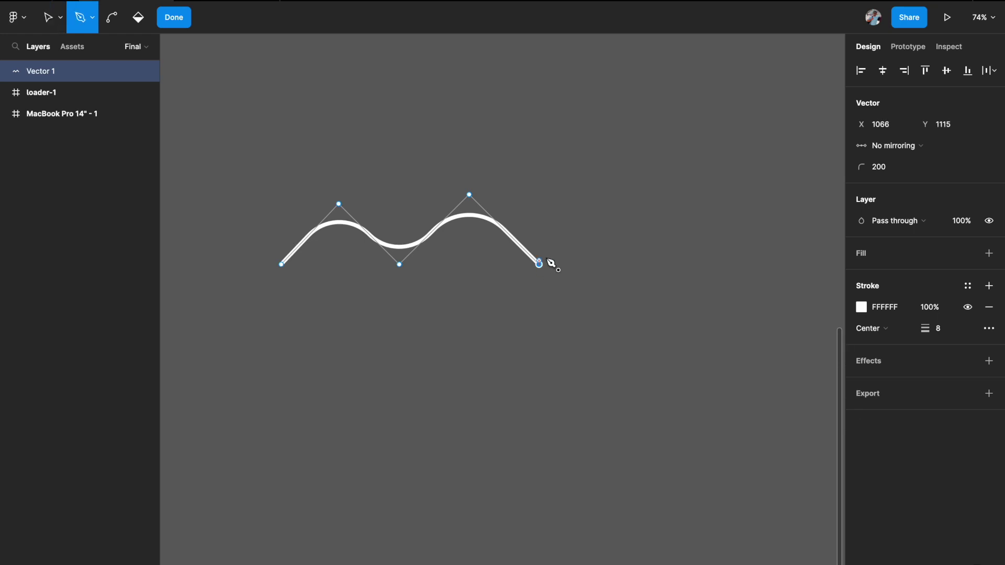
pyautogui.click(591, 203)
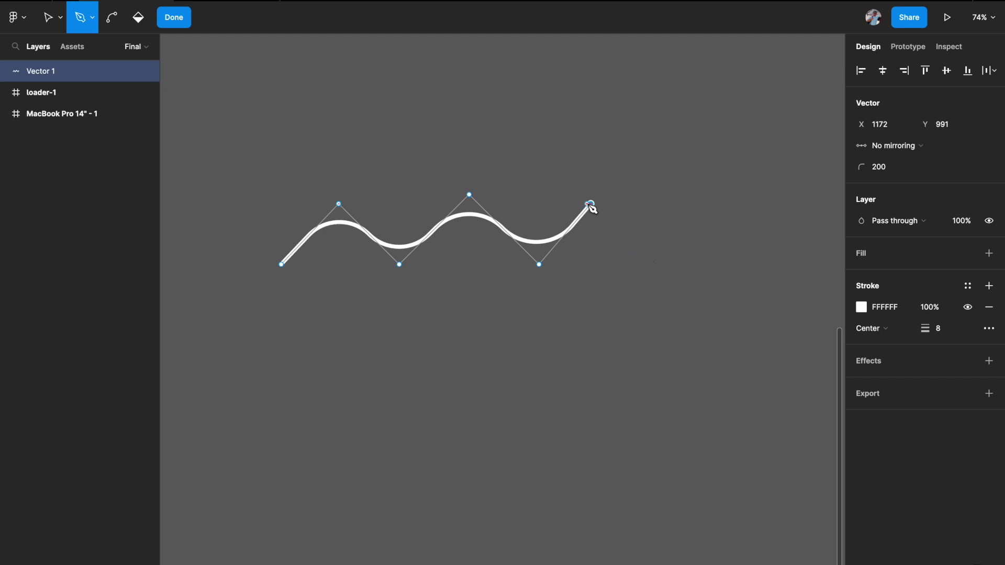
pyautogui.click(645, 251)
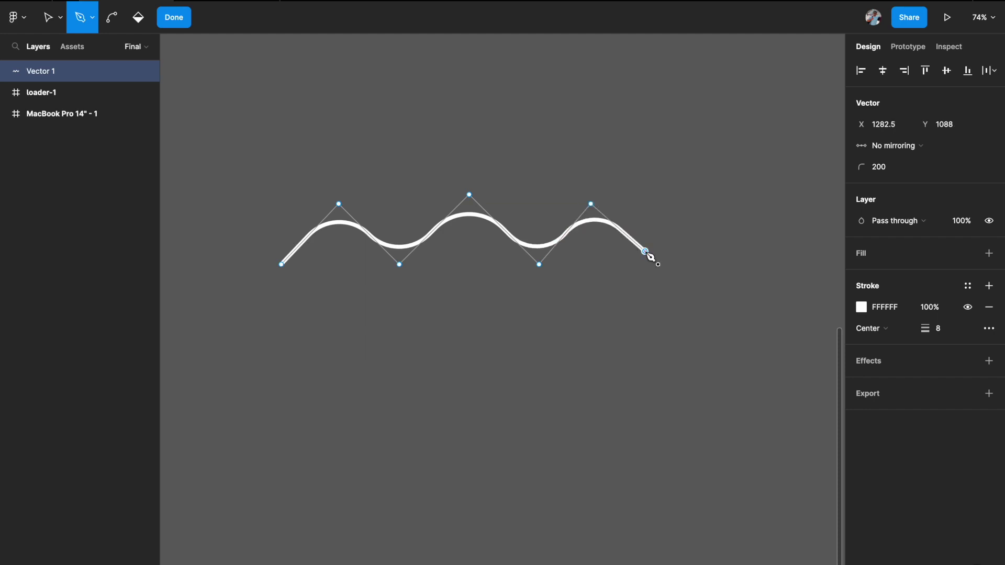
pyautogui.click(703, 216)
pyautogui.hscroll(3, 706, 217)
pyautogui.scroll(-5, 706, 218)
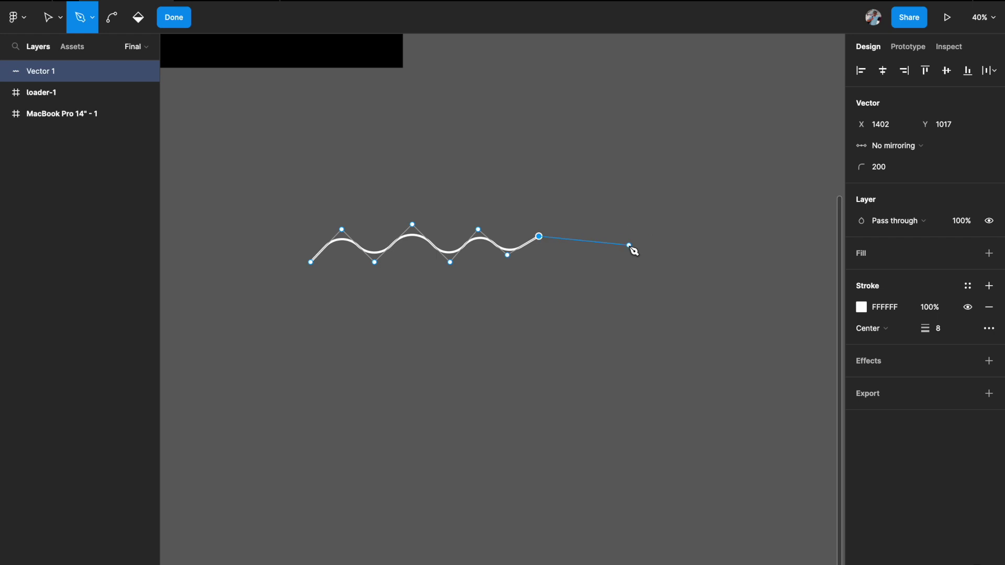
pyautogui.click(565, 267)
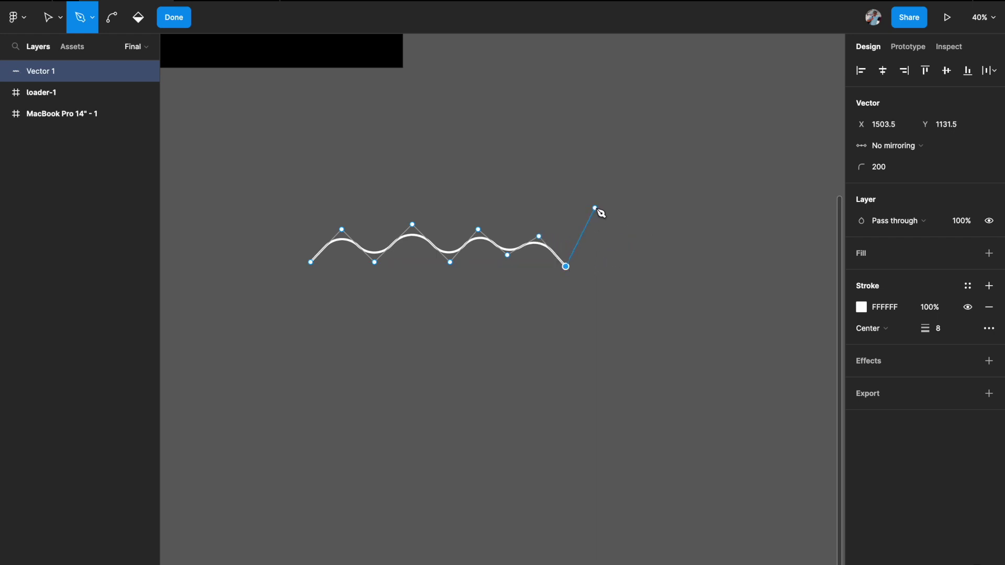
pyautogui.click(607, 224)
pyautogui.click(644, 267)
pyautogui.click(681, 214)
pyautogui.click(716, 266)
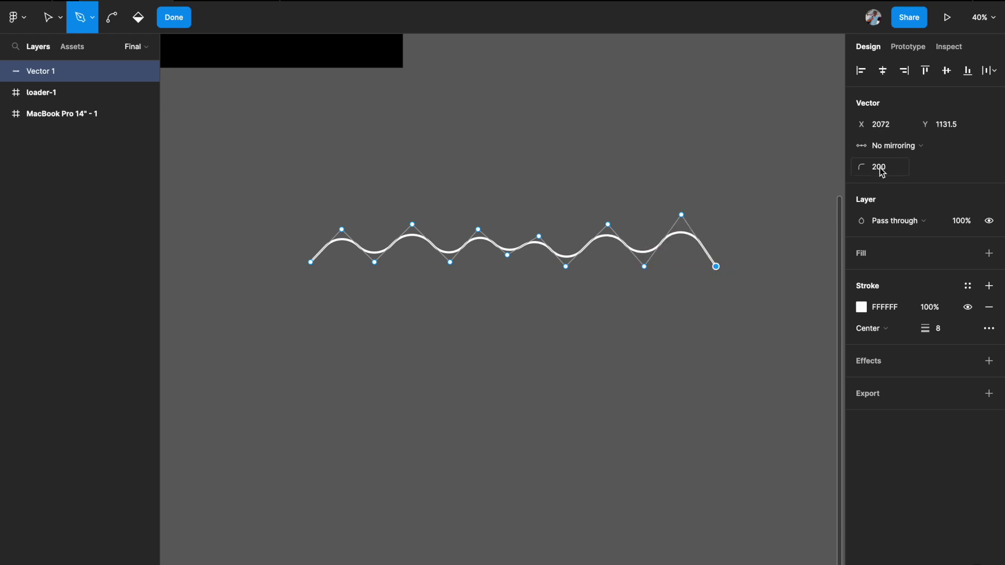
pyautogui.scroll(-3, 737, 271)
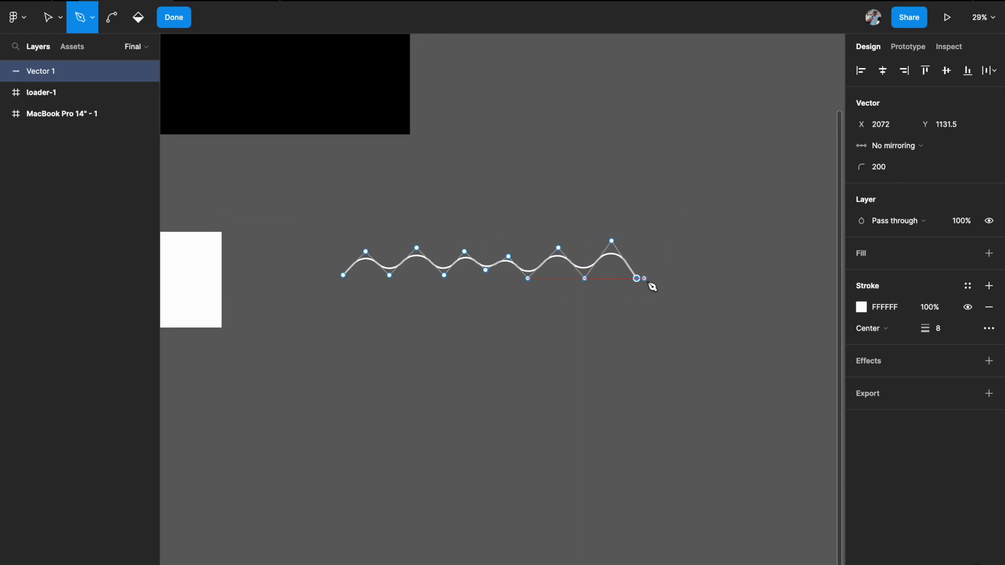
# Extend the wave path to the right with further alternating low and high points using the Pen tool
pyautogui.click(688, 270)
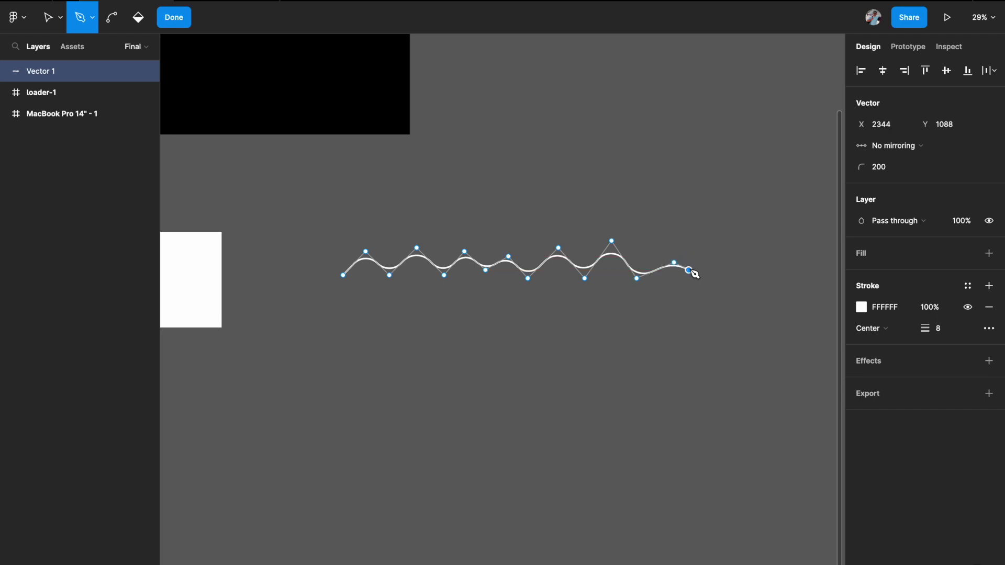
pyautogui.hscroll(4, 692, 273)
pyautogui.click(622, 280)
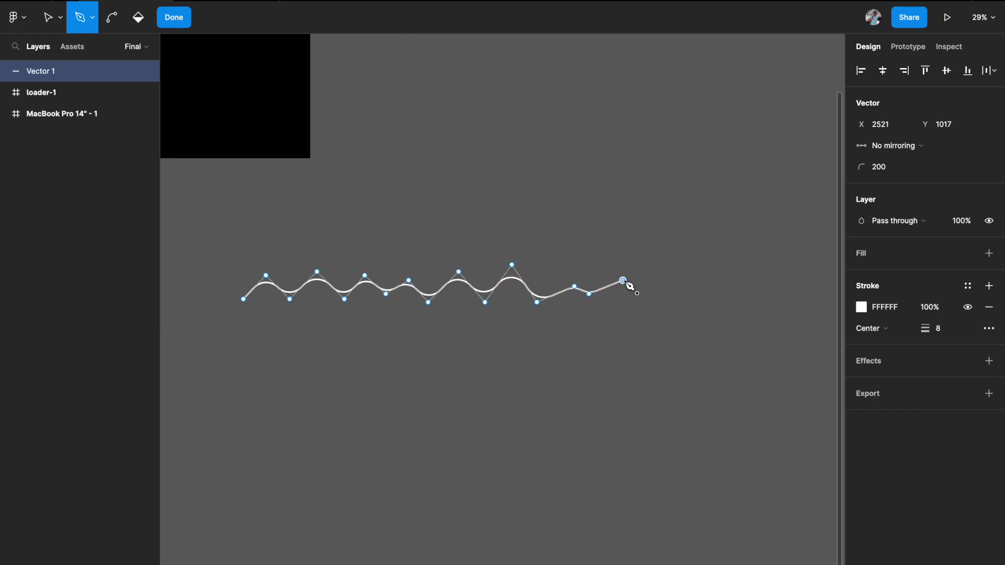
pyautogui.click(647, 302)
pyautogui.scroll(-3, 653, 310)
pyautogui.hscroll(3, 651, 307)
pyautogui.scroll(-1, 652, 307)
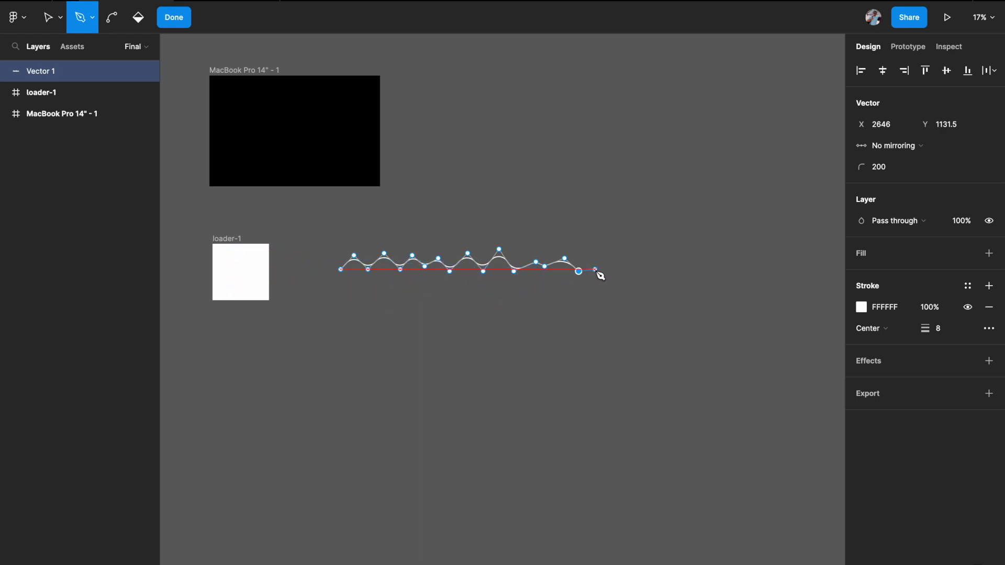
pyautogui.click(614, 267)
# Close the wave path with straight sides and a flat bottom, making a shape about 2423 × 750
pyautogui.moveTo(616, 269); pyautogui.dragTo(738, 337)
pyautogui.scroll(5, 612, 298)
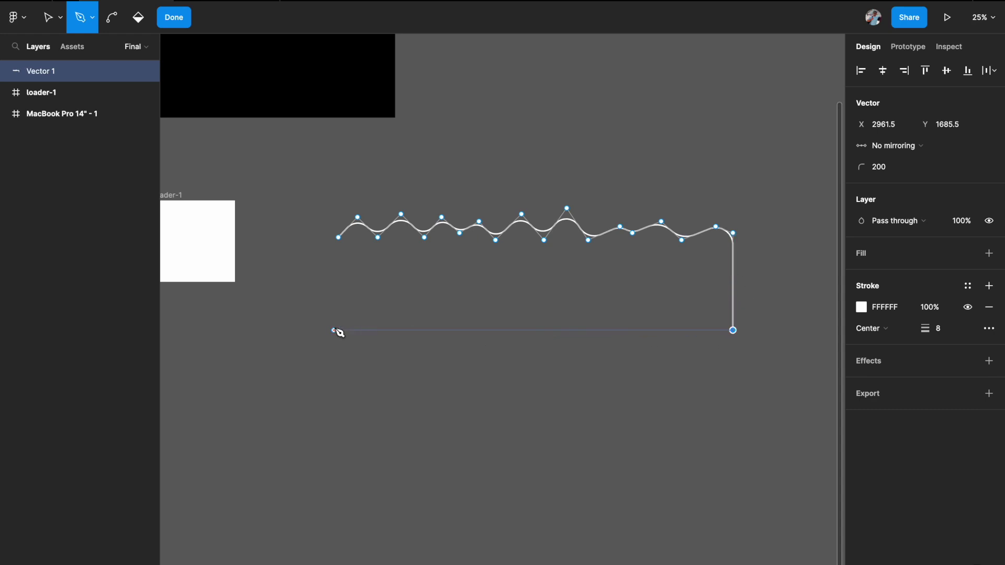
pyautogui.click(338, 330)
pyautogui.click(339, 238)
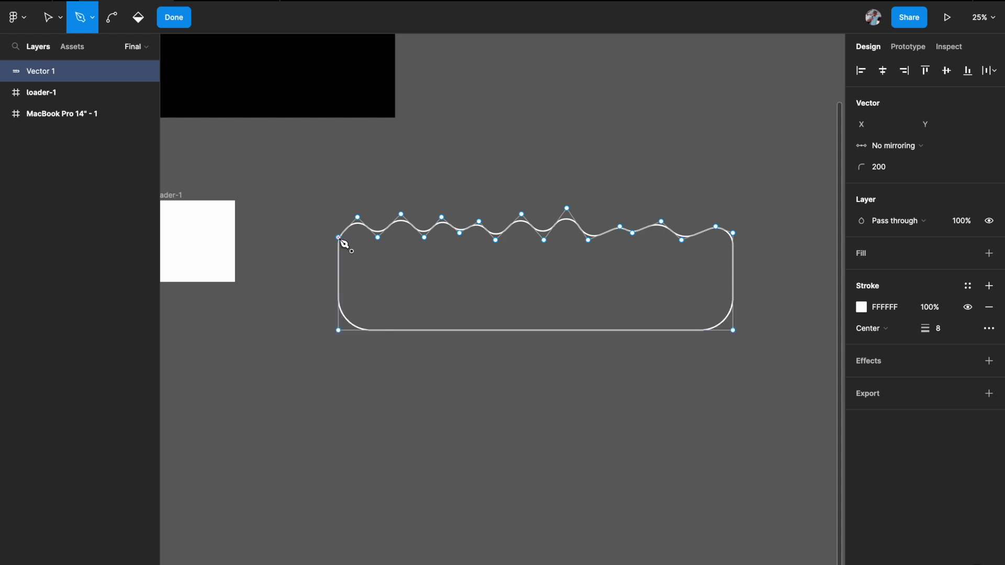
# Add a D9D9D9 fill to the closed wave shape, remove its stroke, and finish editing the path
pyautogui.click(988, 254)
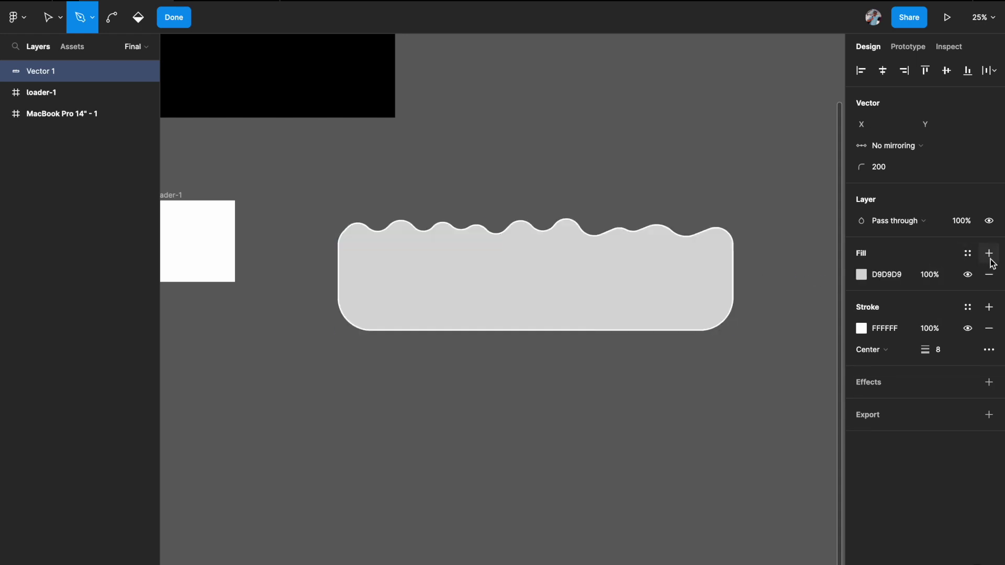
pyautogui.click(989, 328)
pyautogui.hscroll(-3, 691, 403)
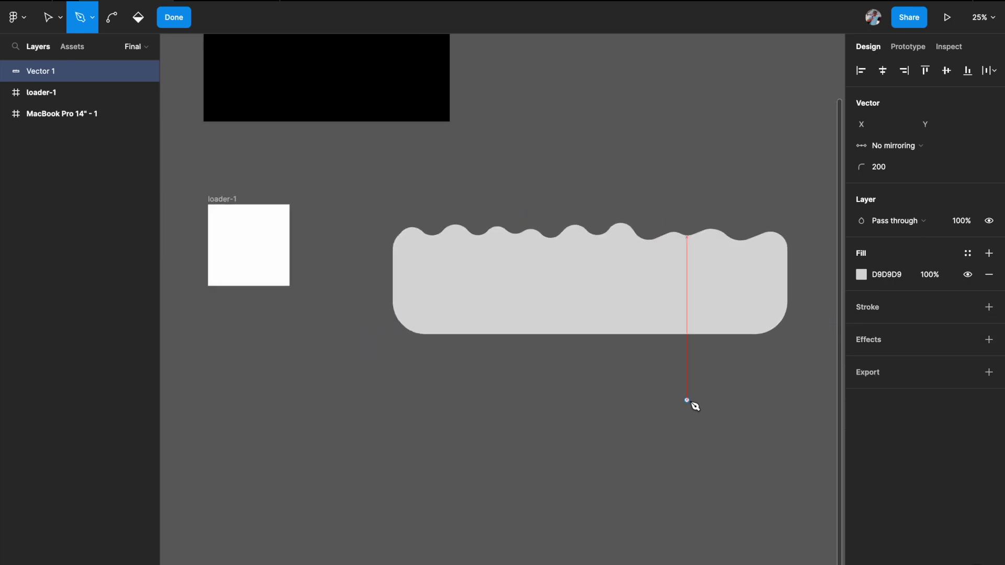
pyautogui.press('Escape')
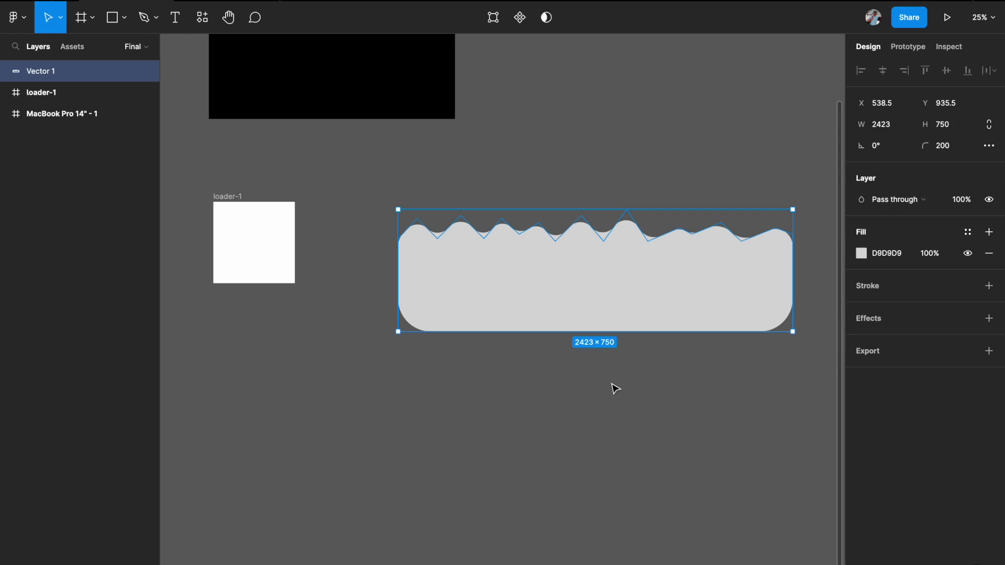
pyautogui.press('Escape')
# Select the filled wave shape and move it up toward the loader-1 frame
pyautogui.click(599, 280)
pyautogui.doubleClick(534, 273)
pyautogui.press('Escape')
pyautogui.moveTo(532, 269); pyautogui.dragTo(442, 236)
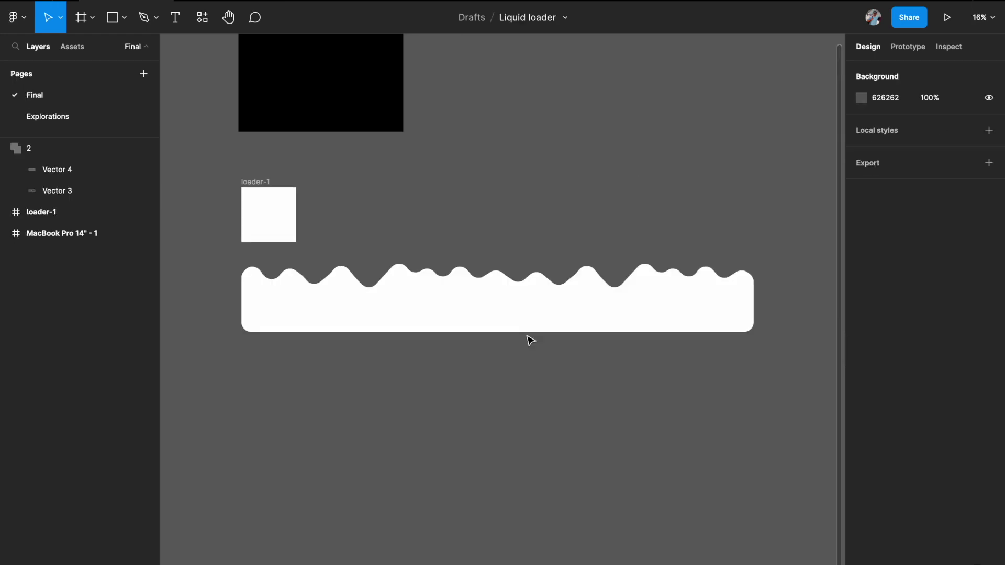
# Replace the white wave's solid fill with a linear gradient from red at the top to yellow, FFF500, at the bottom
pyautogui.click(439, 304)
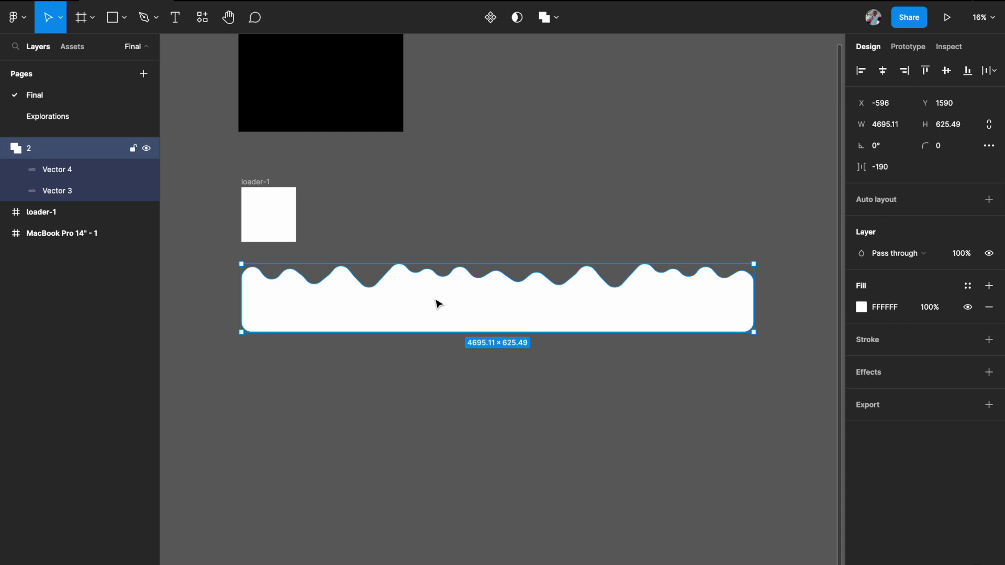
pyautogui.click(861, 308)
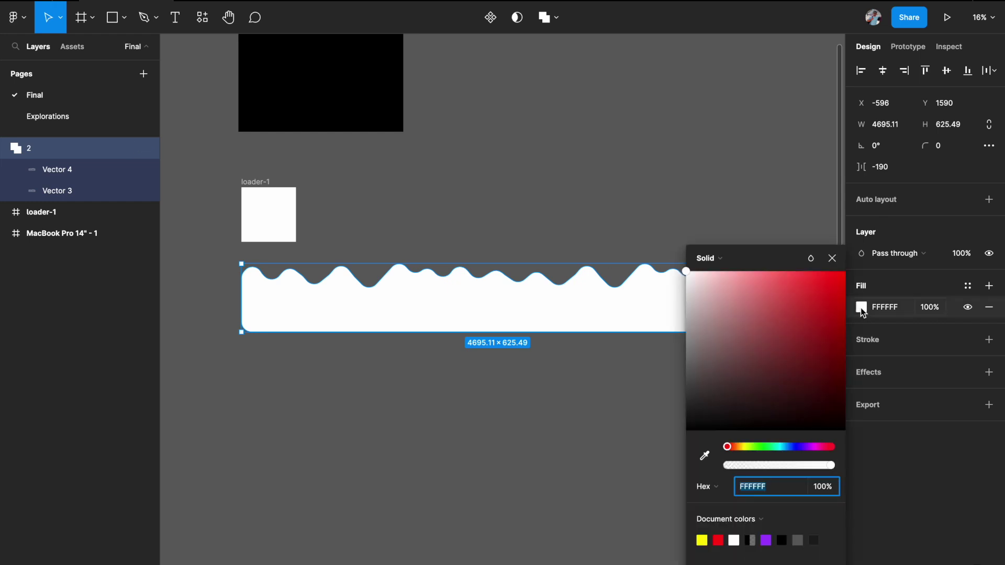
pyautogui.click(721, 264)
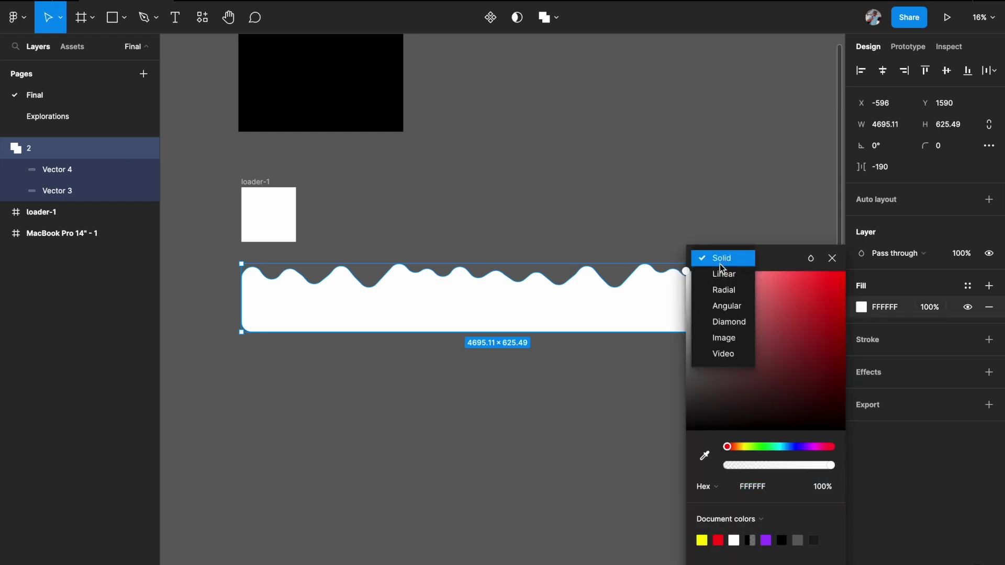
pyautogui.click(718, 270)
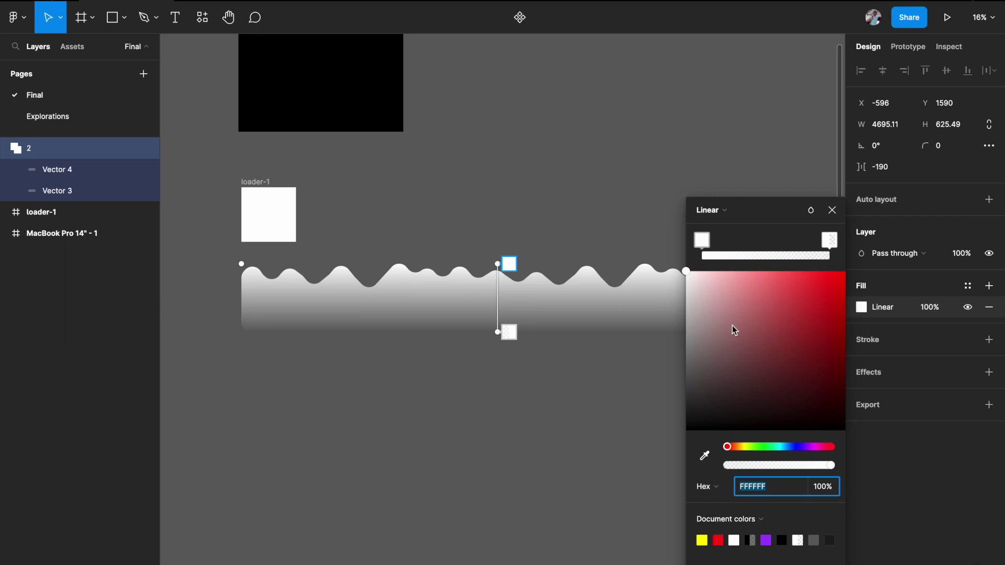
pyautogui.click(719, 539)
pyautogui.click(832, 243)
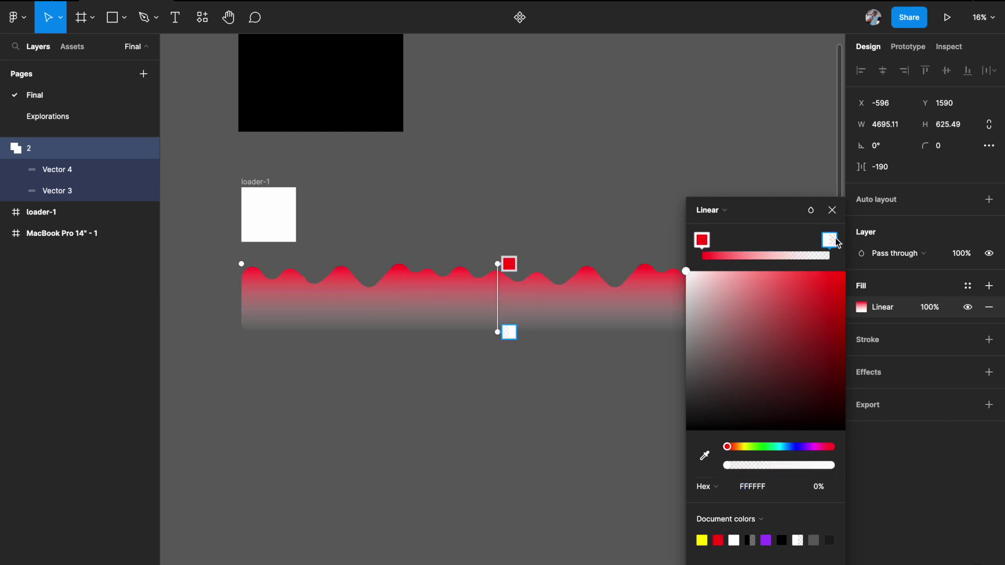
pyautogui.click(701, 539)
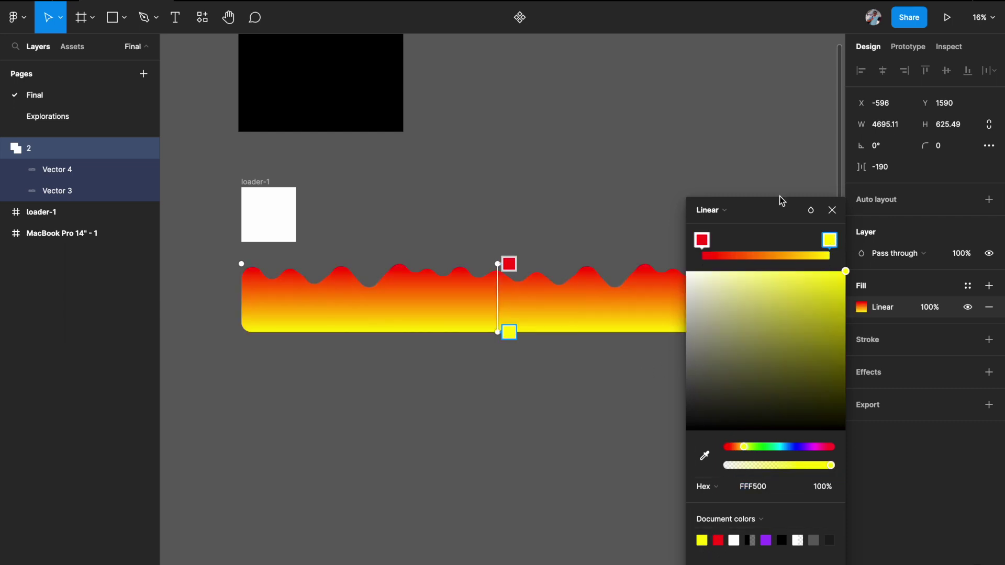
pyautogui.click(832, 210)
pyautogui.click(684, 368)
# Duplicate the gradient wave and place the copy directly below the original, aligned at X -596, Y 2474
pyautogui.hscroll(-2, 688, 370)
pyautogui.scroll(-2, 687, 370)
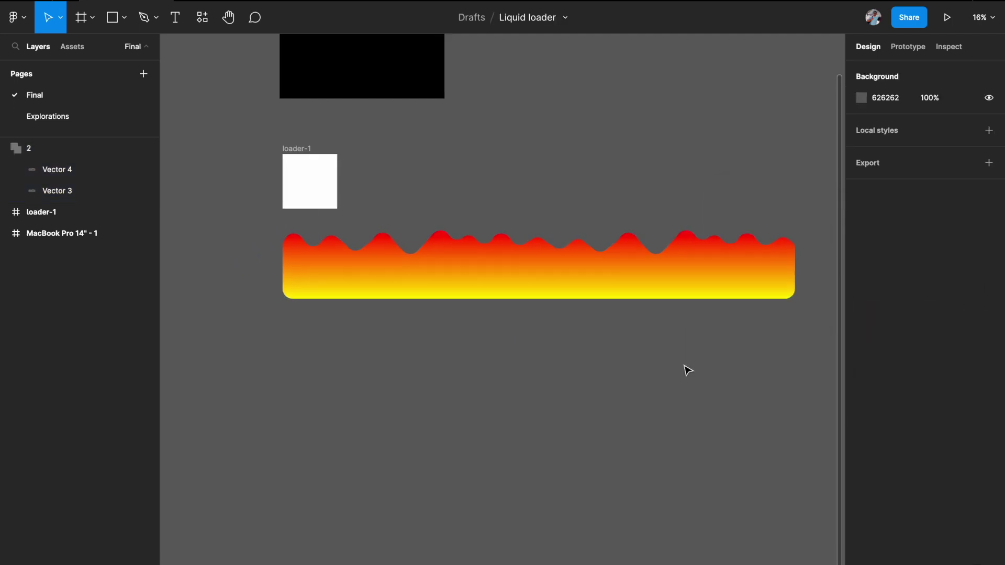
pyautogui.scroll(2, 685, 370)
pyautogui.click(617, 323)
pyautogui.scroll(-2, 620, 324)
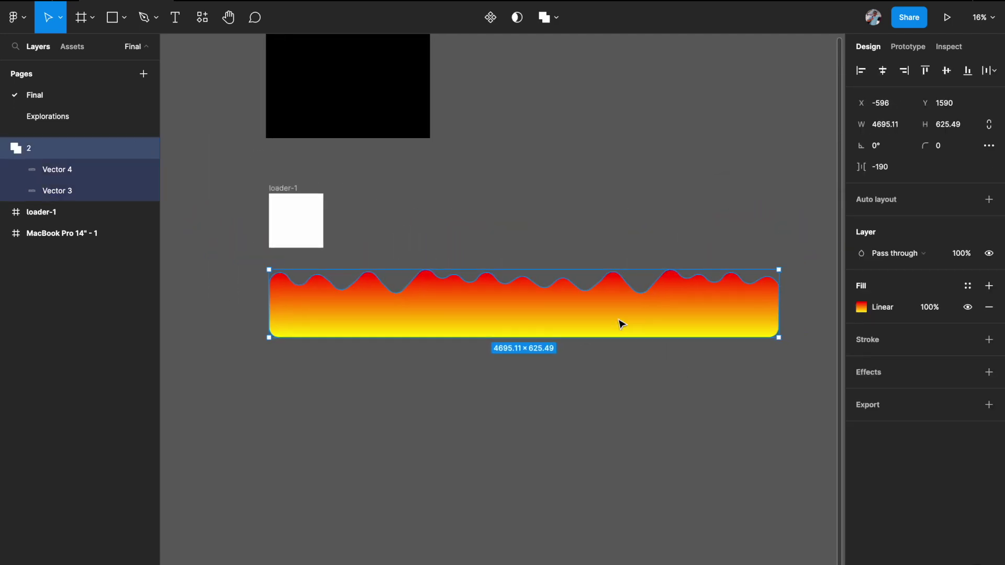
pyautogui.hscroll(1, 621, 323)
pyautogui.scroll(1, 621, 324)
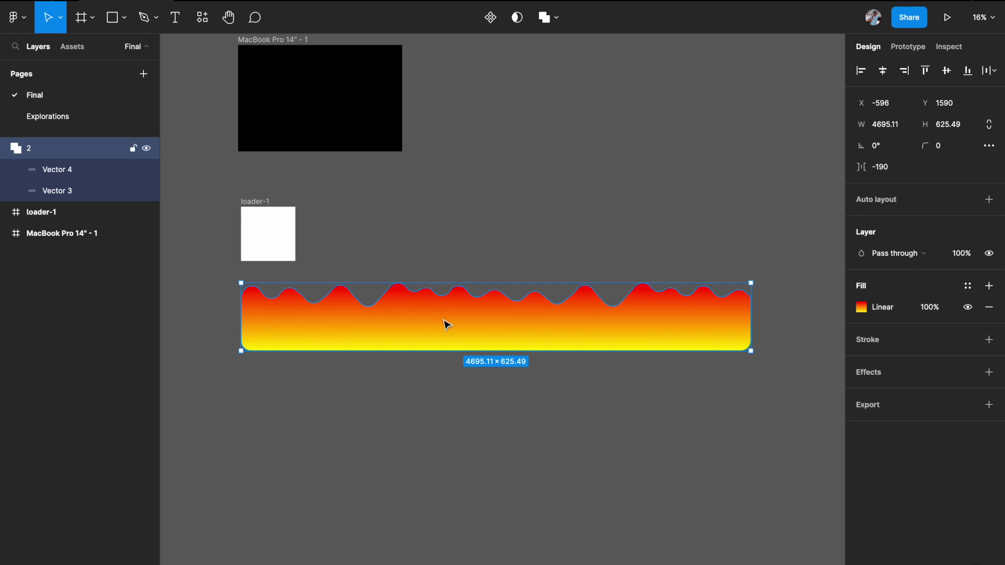
pyautogui.scroll(-3, 447, 325)
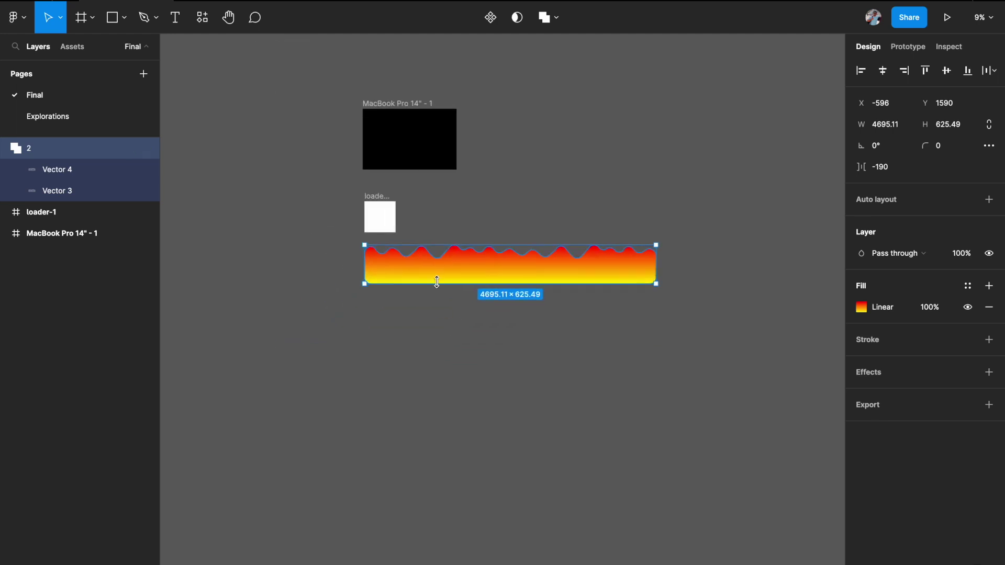
pyautogui.scroll(3, 437, 282)
pyautogui.moveTo(444, 271); pyautogui.dragTo(439, 344)
pyautogui.hscroll(2, 426, 283)
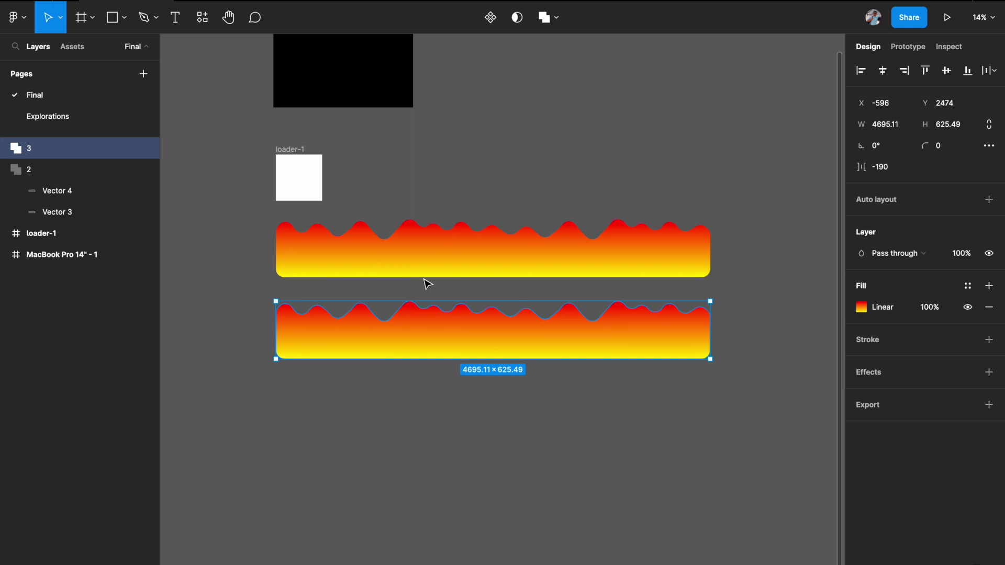
# Add a black 000000 fill at 40% opacity over the lower wave's gradient
pyautogui.scroll(2, 426, 283)
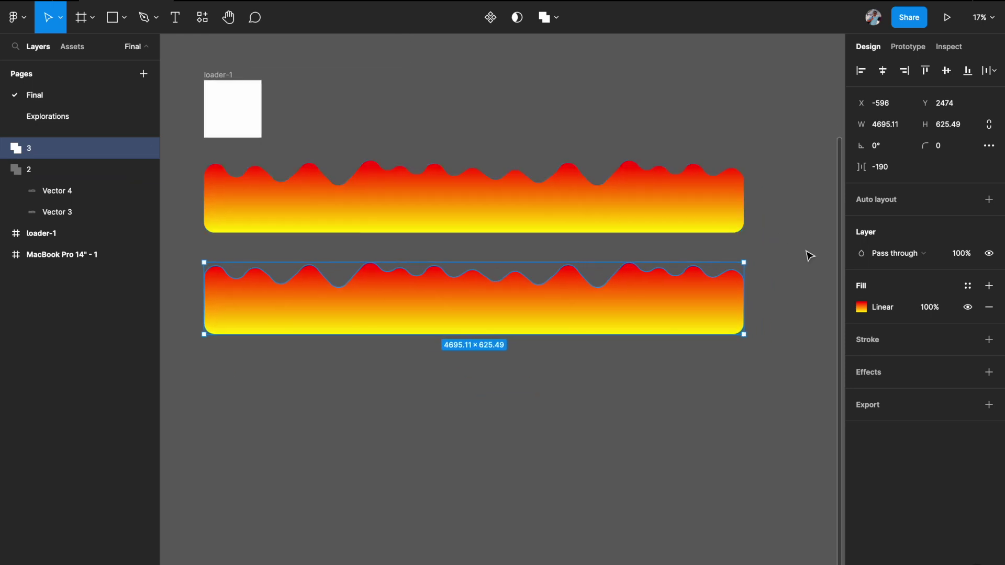
pyautogui.click(989, 286)
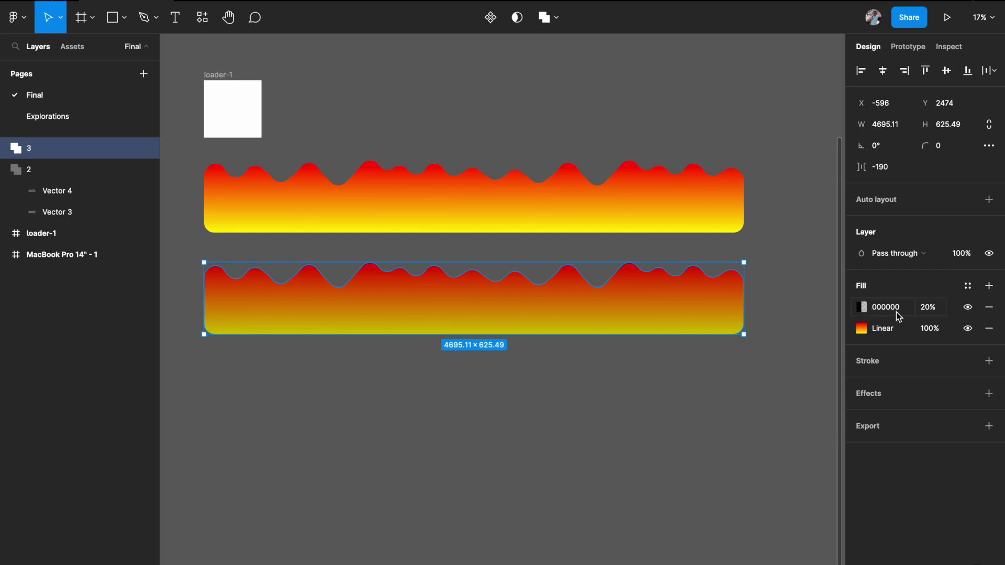
pyautogui.click(929, 311)
pyautogui.hotkey('shift', 'Up')
pyautogui.hotkey('shift', 'Up')
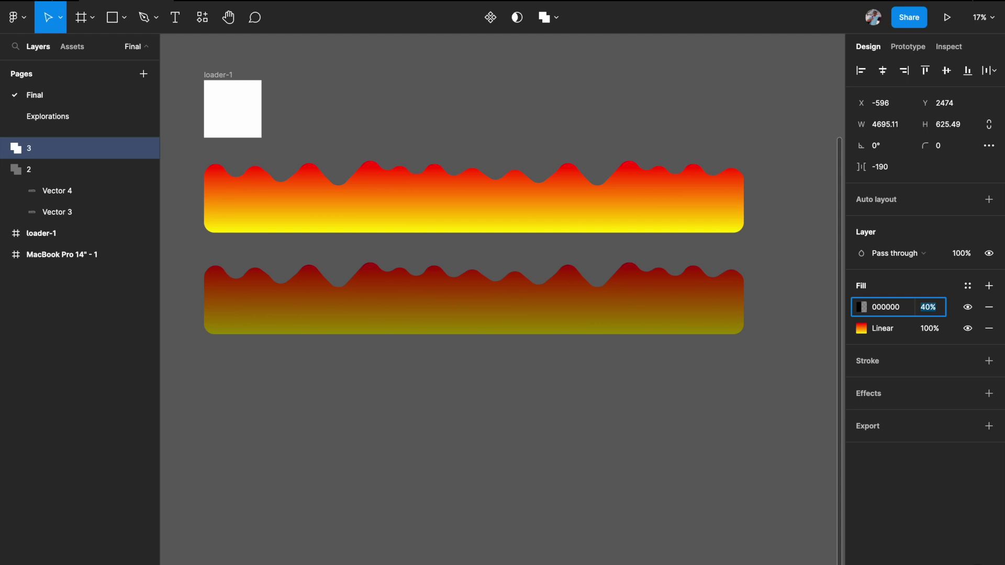
pyautogui.click(724, 361)
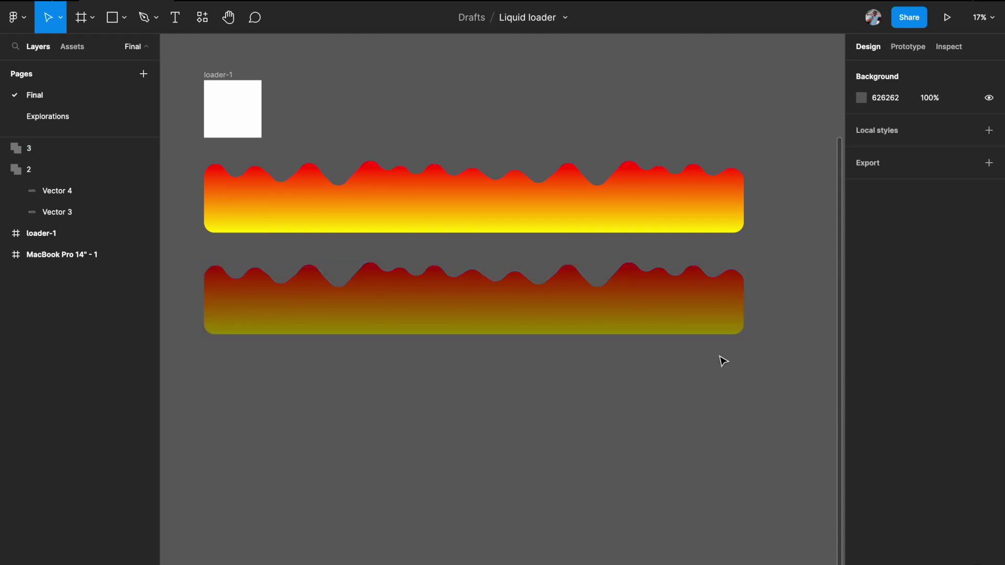
pyautogui.click(686, 309)
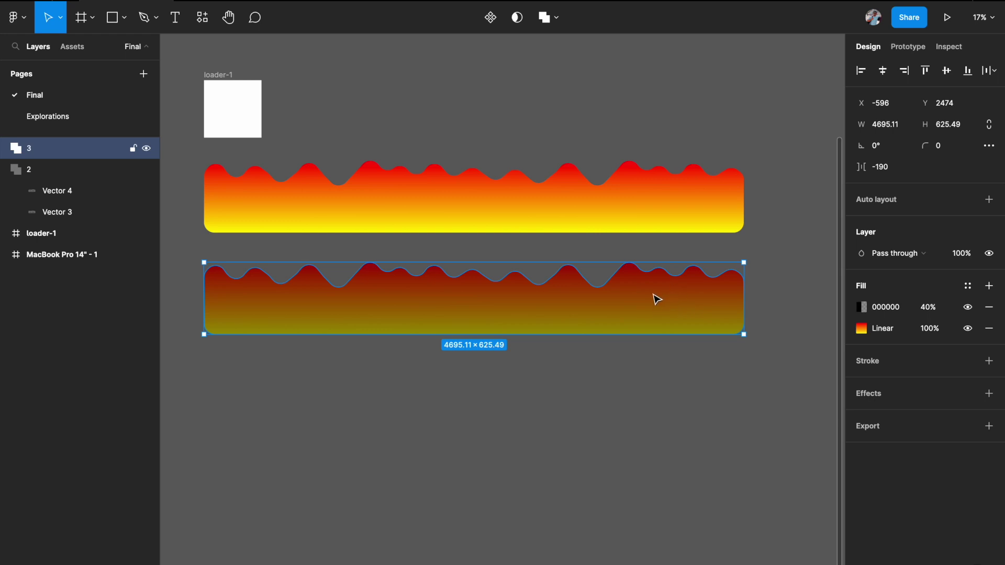
pyautogui.hscroll(-2, 618, 210)
pyautogui.hscroll(-3, 618, 209)
pyautogui.scroll(-2, 617, 208)
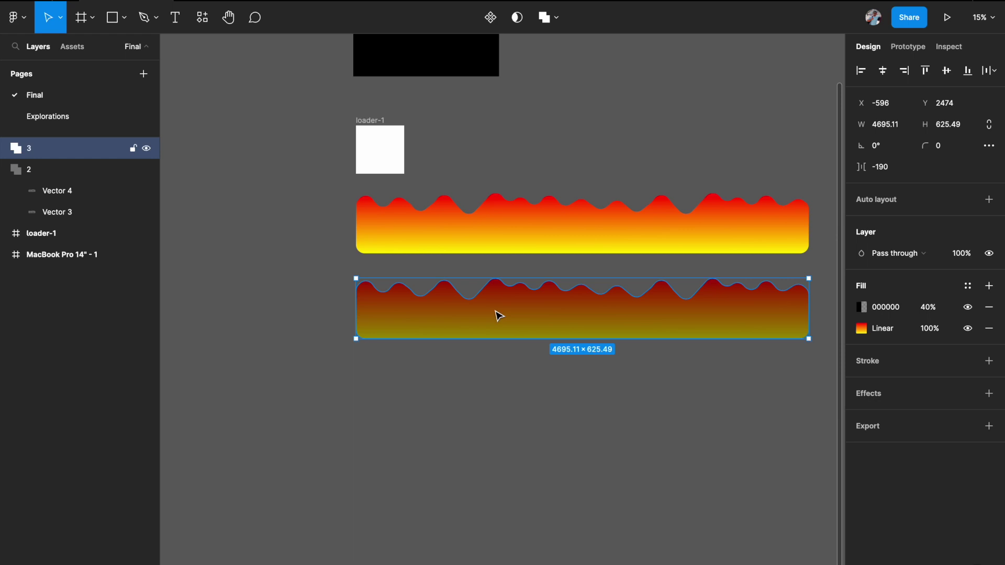
pyautogui.click(386, 412)
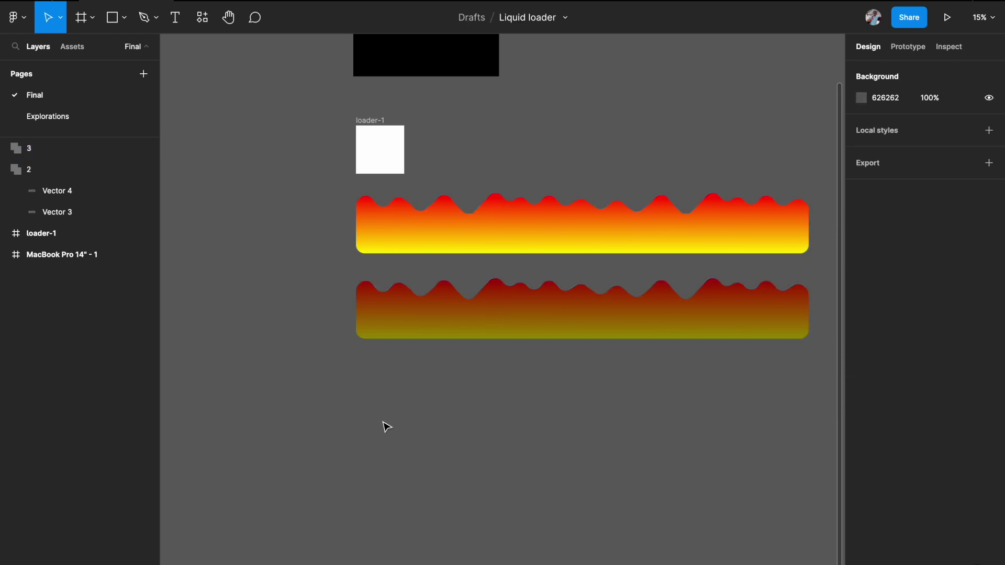
# Move the bright wave over the loader-1 frame to X -4791, Y 826, aligning their right edges
pyautogui.scroll(2, 387, 427)
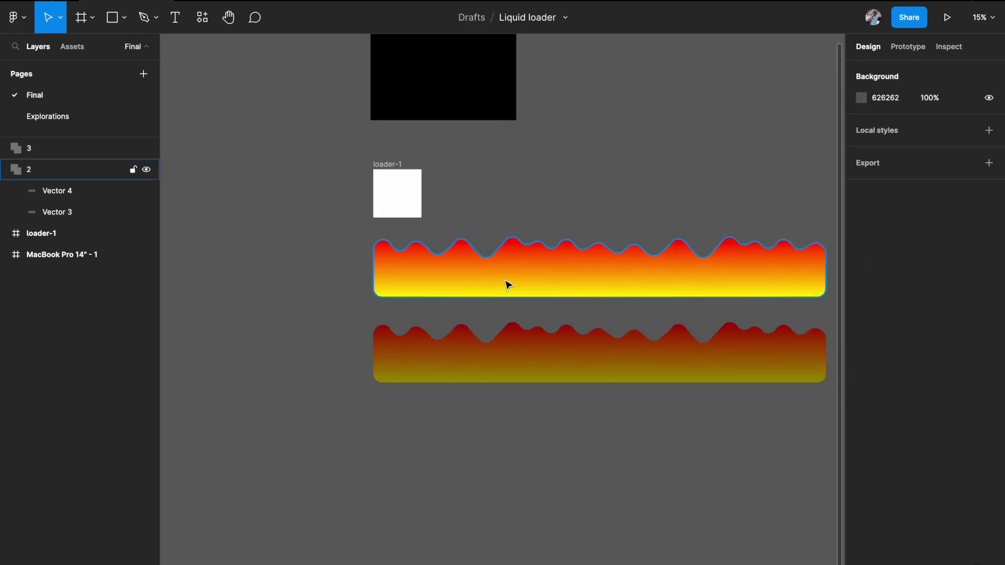
pyautogui.hscroll(-2, 556, 279)
pyautogui.click(424, 165)
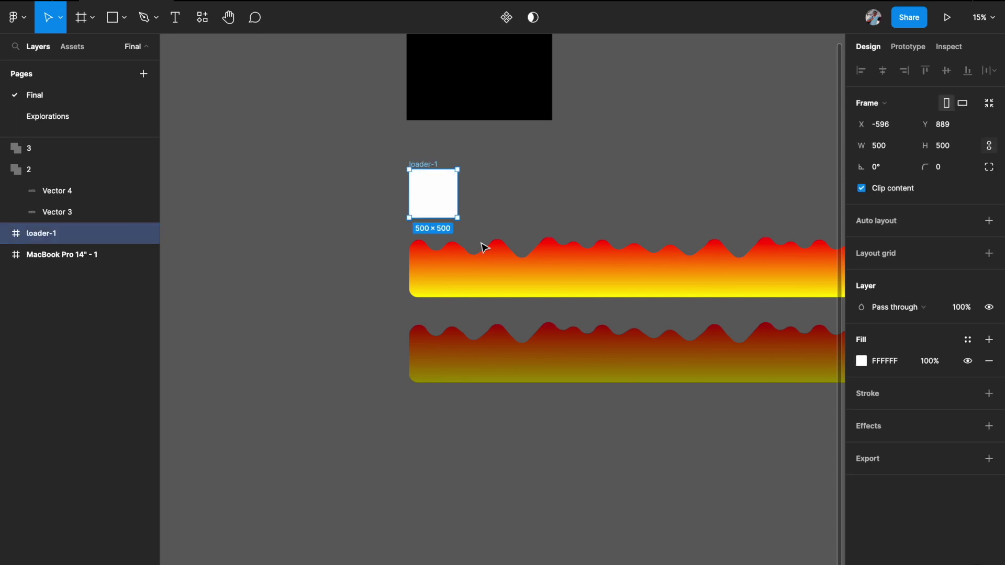
pyautogui.moveTo(529, 280); pyautogui.dragTo(175, 198)
pyautogui.moveTo(279, 182); pyautogui.dragTo(258, 197)
pyautogui.scroll(2, 258, 197)
pyautogui.hscroll(-1, 258, 198)
pyautogui.scroll(2, 258, 197)
pyautogui.scroll(-2, 443, 182)
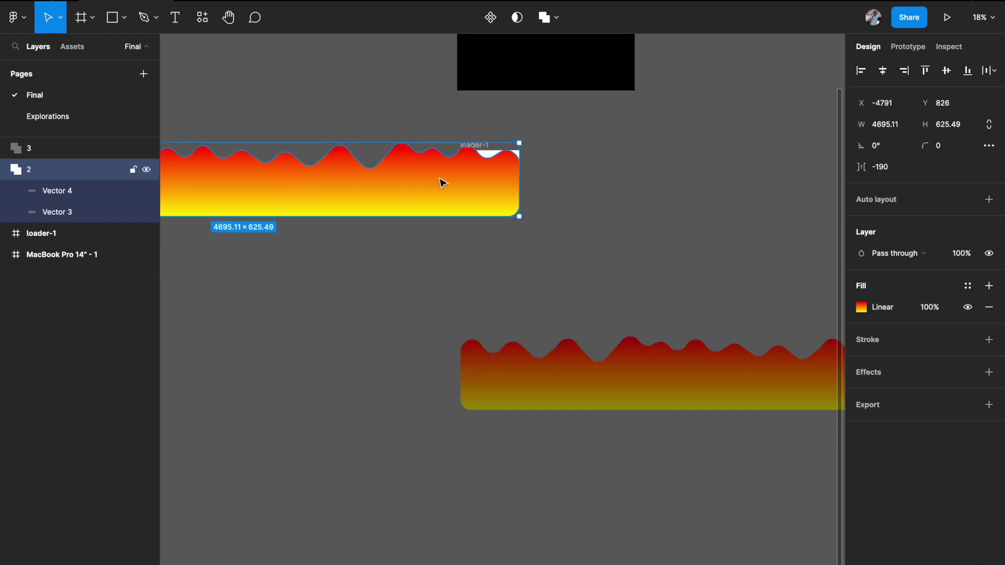
# Place the dark wave inside the loader-1 frame at X 0, Y -63, and nest the bright wave above it in the same frame
pyautogui.click(539, 336)
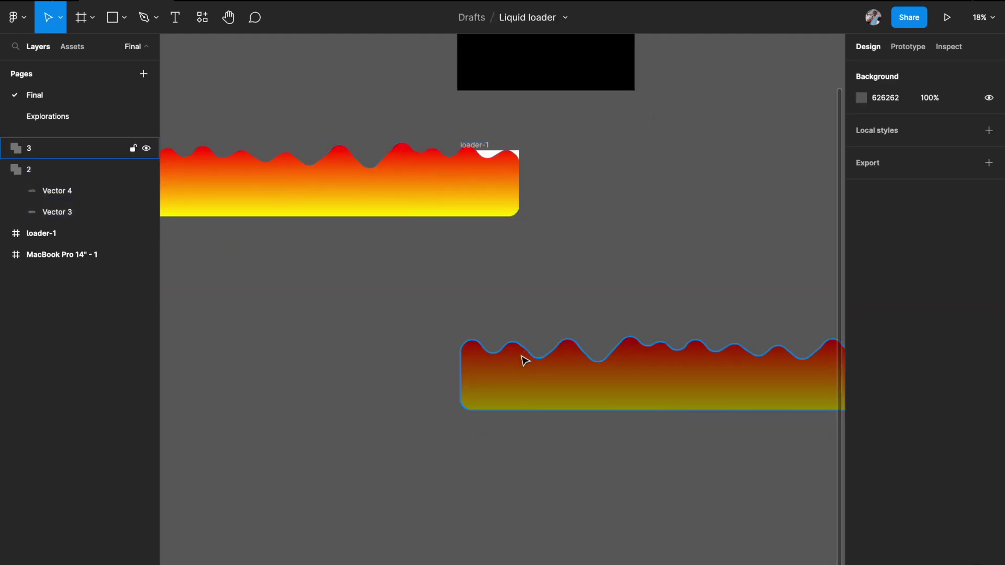
pyautogui.moveTo(512, 381); pyautogui.dragTo(512, 190)
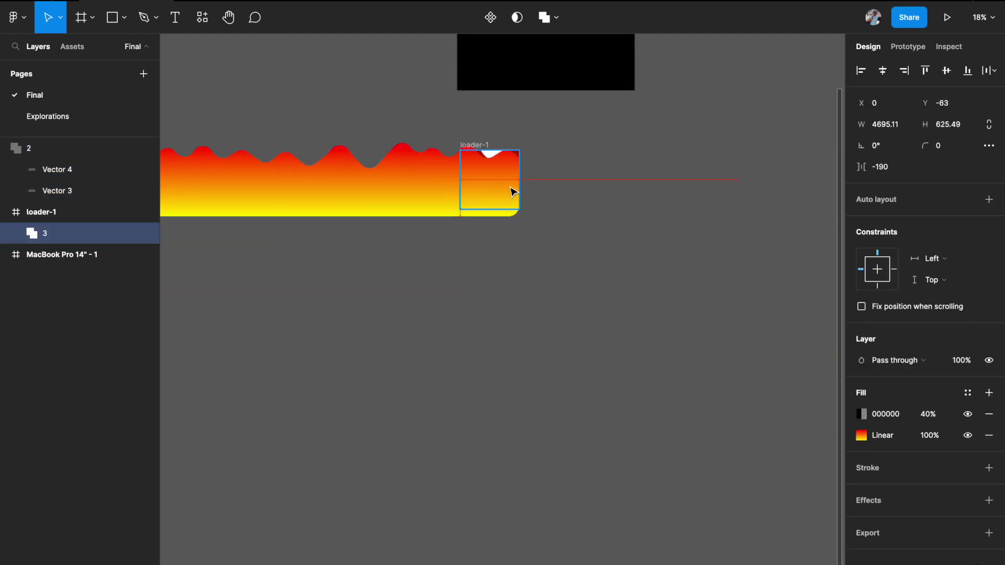
pyautogui.click(49, 152)
pyautogui.click(6, 149)
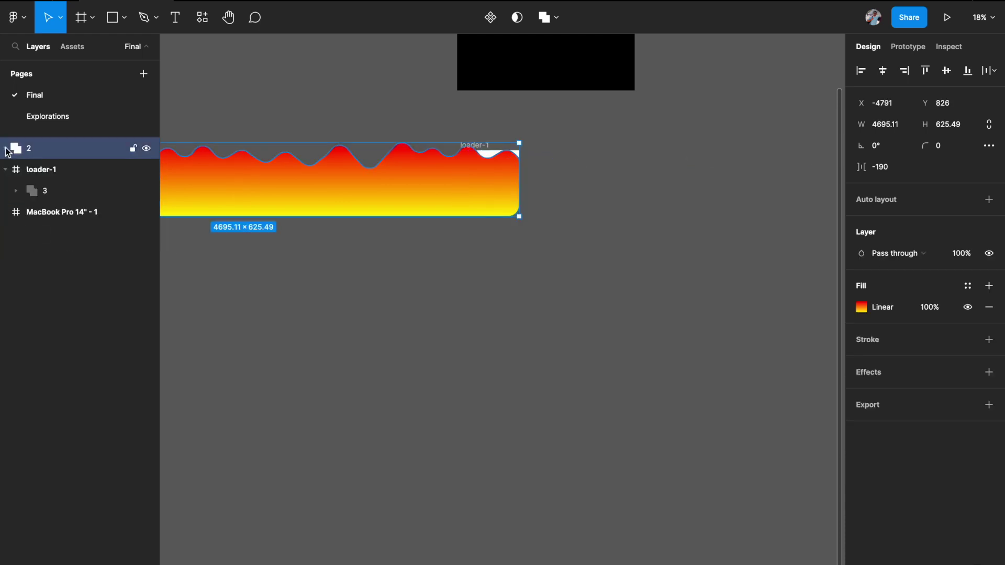
pyautogui.moveTo(29, 151)
pyautogui.mouseDown()
pyautogui.moveTo(38, 205)
pyautogui.moveTo(15, 171)
pyautogui.moveTo(30, 207)
pyautogui.moveTo(41, 166)
pyautogui.mouseUp()
pyautogui.press('Escape')
# Rename the bright wave layer as light wave and the darker one as dark wave
pyautogui.scroll(-2, 621, 269)
pyautogui.click(56, 170)
pyautogui.doubleClick(56, 169)
pyautogui.write('light wave')
pyautogui.press('Return')
pyautogui.doubleClick(45, 190)
pyautogui.write('dark wave')
# Turn off content clipping on the loader-1 frame that holds both waves
pyautogui.click(409, 283)
pyautogui.scroll(1, 533, 167)
pyautogui.click(554, 247)
pyautogui.click(543, 291)
pyautogui.scroll(-2, 526, 301)
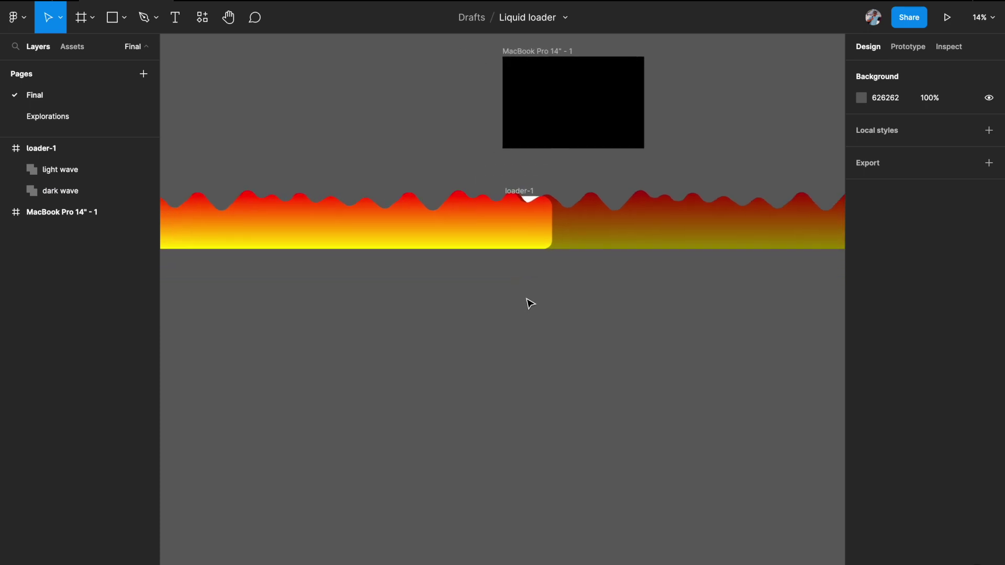
pyautogui.scroll(3, 529, 302)
pyautogui.scroll(2, 530, 303)
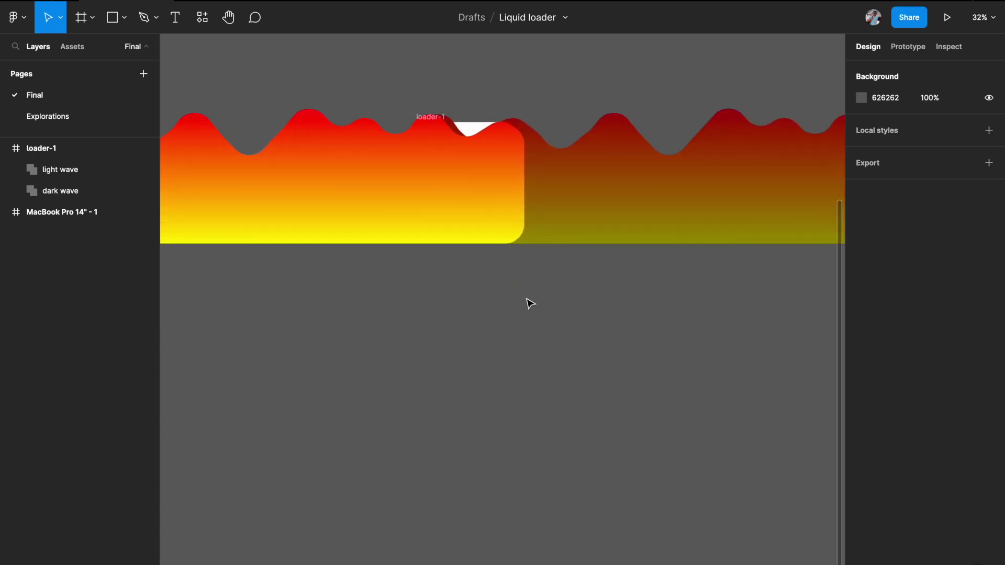
# Examine how far the light and dark waves extend beyond the two sides of the loader-1 frame
pyautogui.click(483, 182)
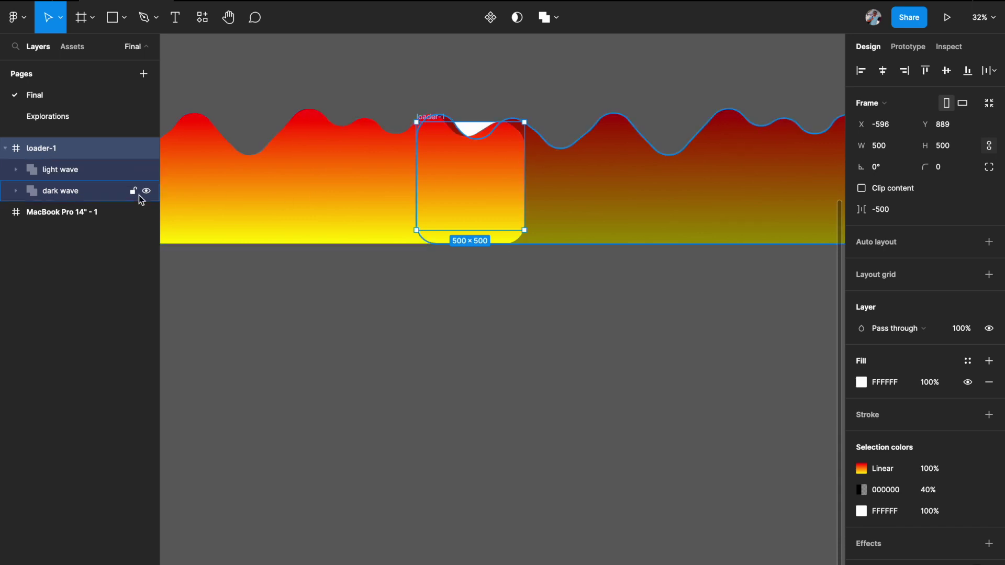
pyautogui.scroll(-2, 301, 292)
pyautogui.scroll(-5, 300, 292)
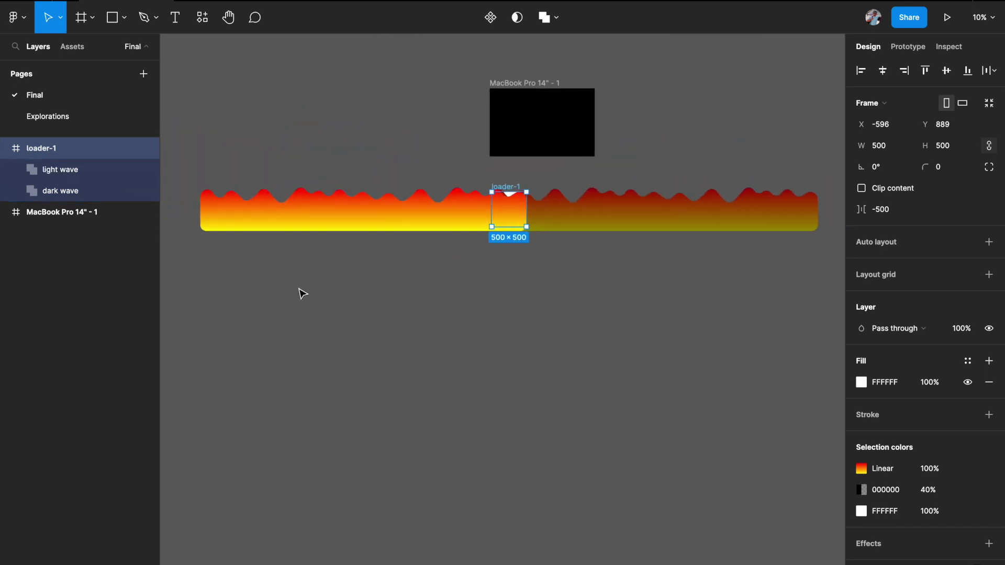
pyautogui.hscroll(3, 488, 255)
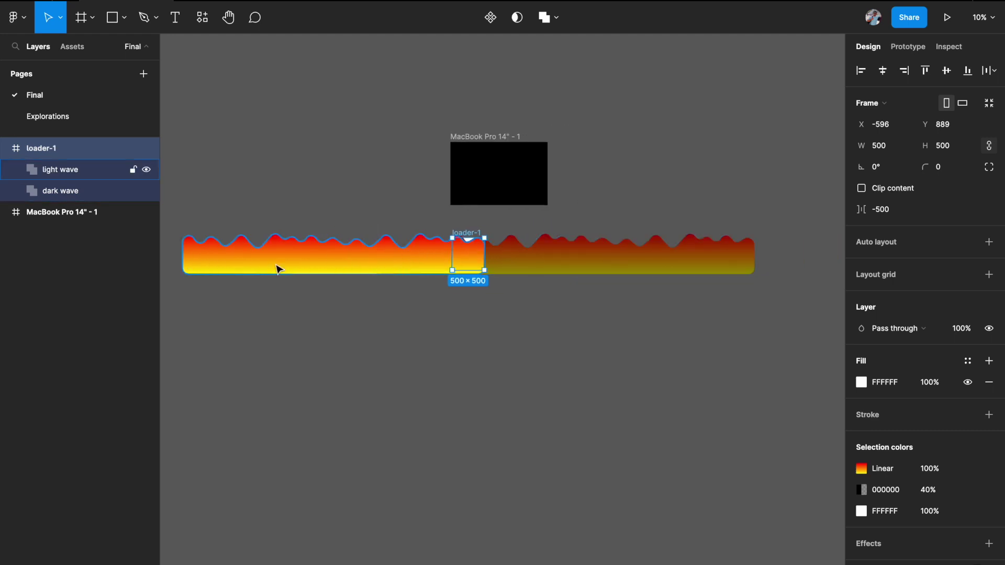
pyautogui.hscroll(2, 523, 291)
pyautogui.scroll(1, 524, 292)
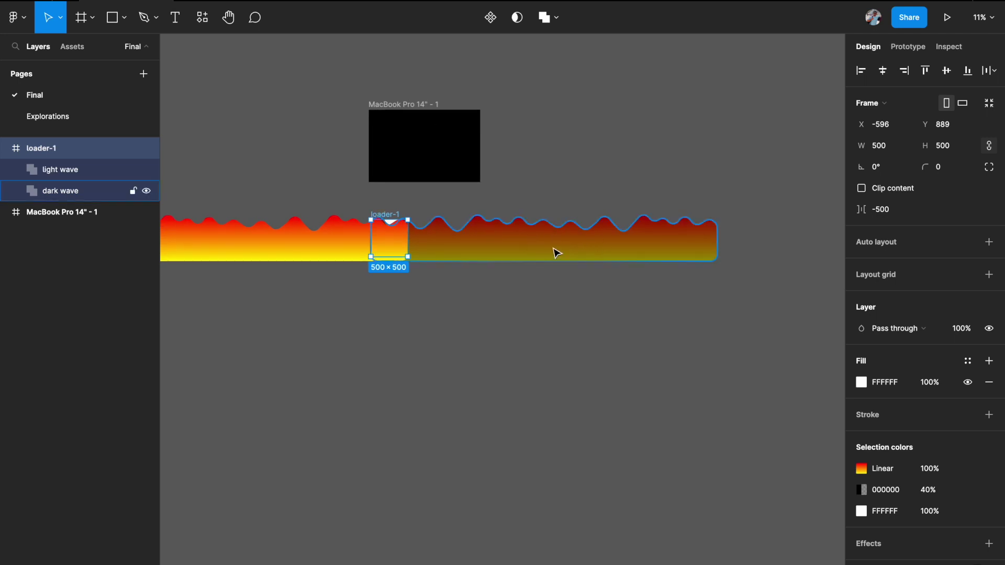
pyautogui.hscroll(-3, 741, 238)
pyautogui.scroll(-1, 741, 239)
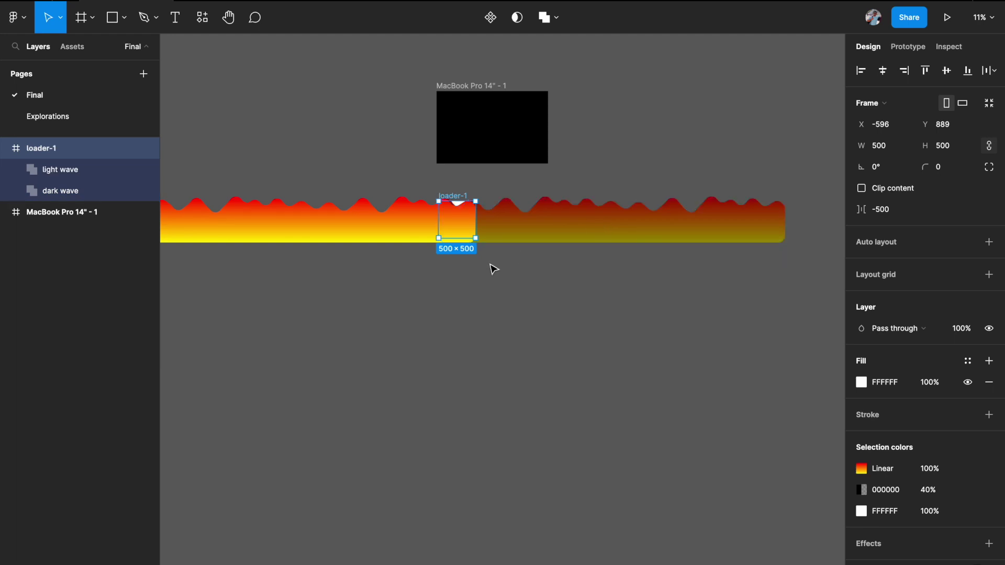
pyautogui.scroll(3, 493, 269)
# Turn on content clipping for the loader-1 frame so the waves are cut at its edges
pyautogui.click(474, 222)
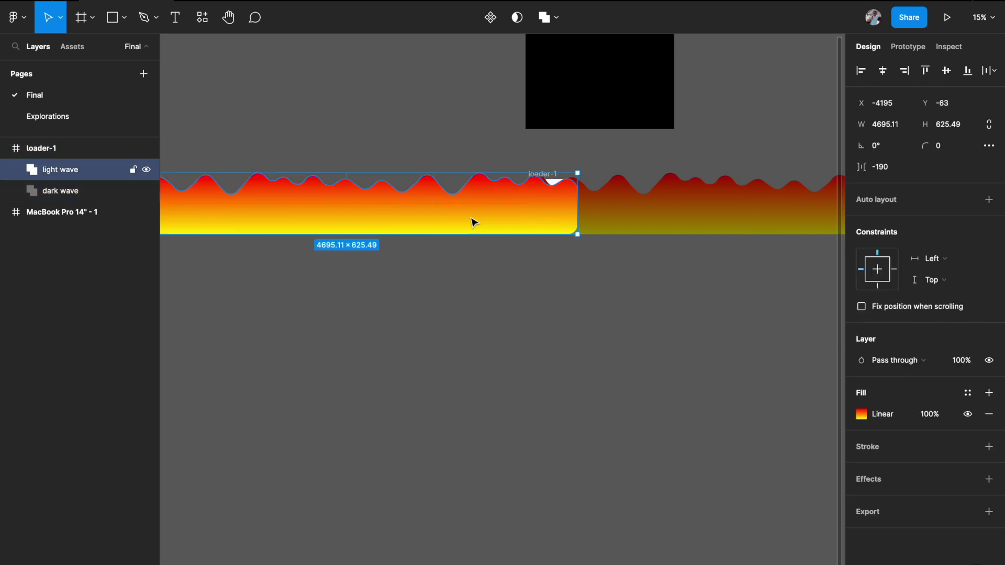
pyautogui.scroll(3, 482, 228)
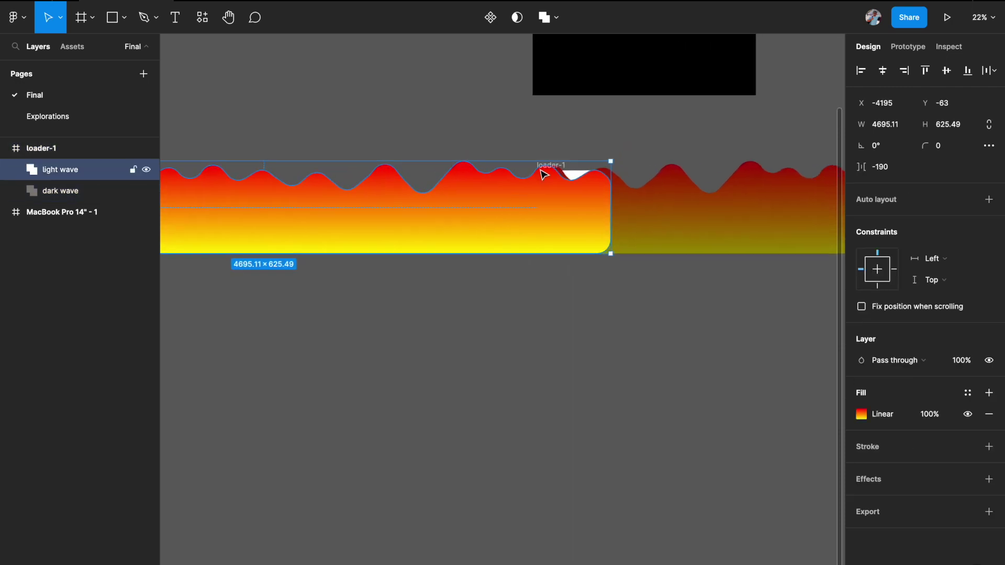
pyautogui.click(556, 143)
pyautogui.click(560, 167)
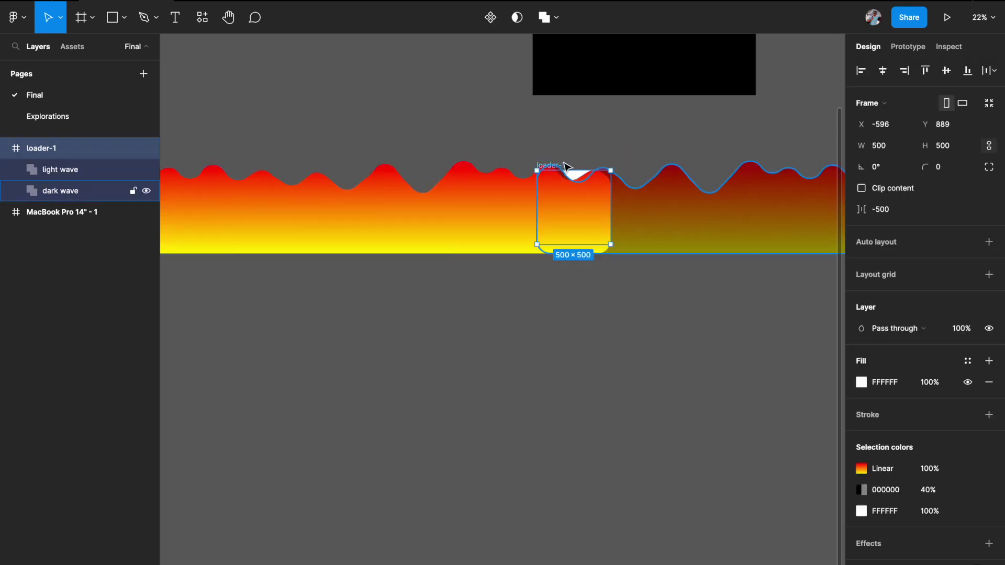
pyautogui.click(862, 188)
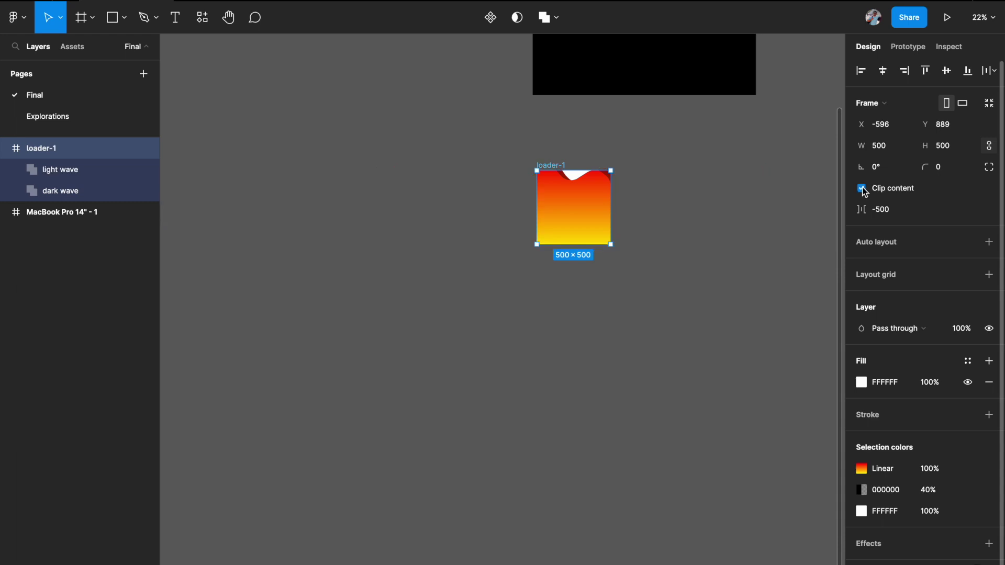
pyautogui.click(712, 321)
# Lower the light wave inside the loader-1 frame to Y 387, keeping X at -4195
pyautogui.click(579, 220)
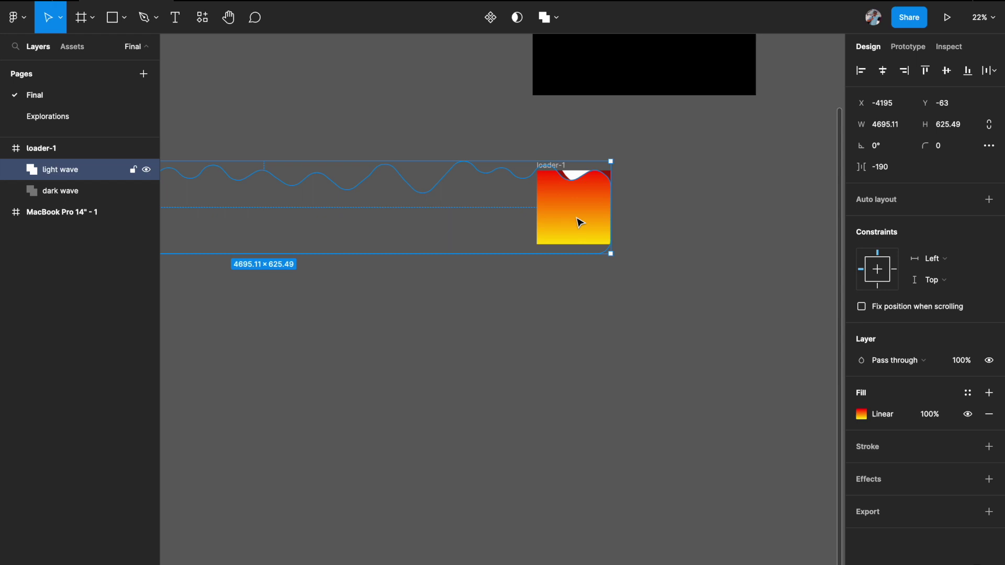
pyautogui.hotkey('shift', 'Down')
pyautogui.hotkey('shift', 'Down')
pyautogui.hotkey('shift', 'Down')
pyautogui.hotkey('shift', 'Down')
pyautogui.hotkey('shift', 'Down')
pyautogui.hotkey('shift', 'Down')
pyautogui.hotkey('shift', 'Down')
pyautogui.hotkey('shift', 'Down')
pyautogui.hotkey('shift', 'Down')
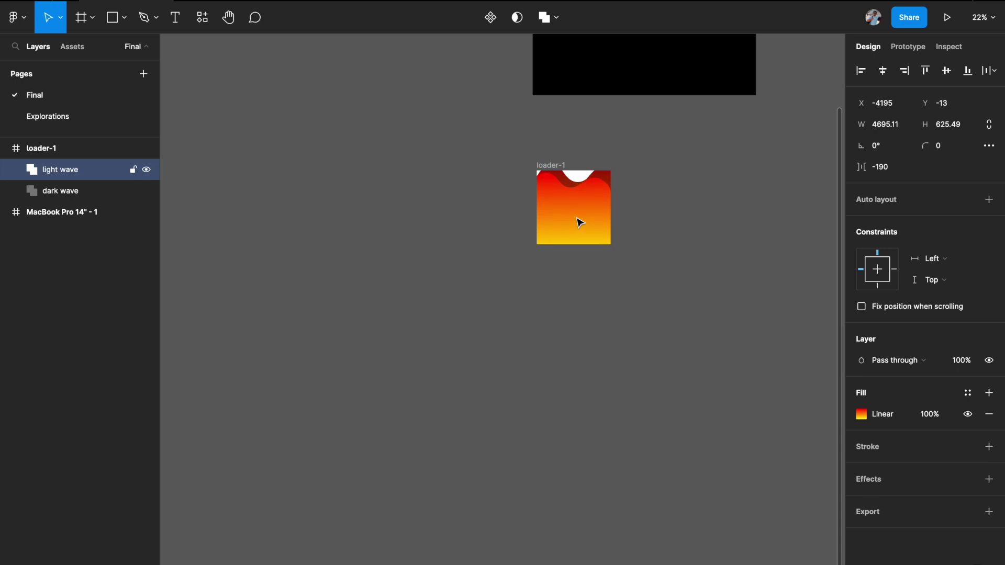
pyautogui.hotkey('shift', 'Down')
pyautogui.hotkey('shift', 'Down')
pyautogui.hotkey('shift', 'Down')
pyautogui.hotkey('shift', 'Down')
pyautogui.hotkey('shift', 'Down')
pyautogui.hotkey('shift', 'Down')
pyautogui.hotkey('shift', 'Down')
pyautogui.hotkey('shift', 'Down')
pyautogui.hotkey('shift', 'Down')
pyautogui.hotkey('shift', 'Down')
pyautogui.hotkey('shift', 'Down')
pyautogui.hotkey('shift', 'Down')
pyautogui.hotkey('shift', 'Down')
pyautogui.hotkey('shift', 'Down')
pyautogui.hotkey('shift', 'Down')
pyautogui.hotkey('shift', 'Down')
pyautogui.hotkey('shift', 'Down')
pyautogui.hotkey('shift', 'Down')
pyautogui.hotkey('shift', 'Down')
pyautogui.hotkey('shift', 'Down')
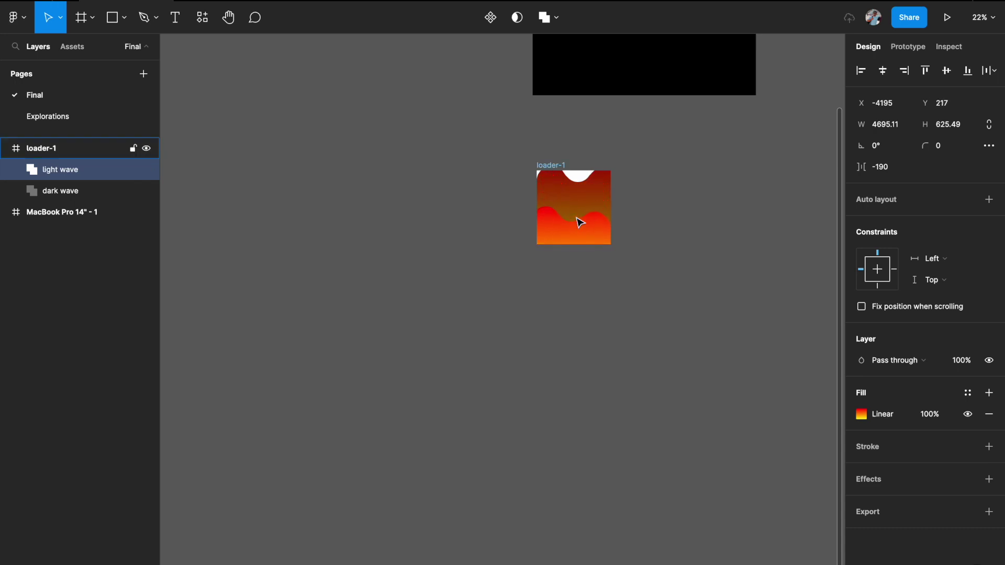
pyautogui.hotkey('shift', 'Down')
pyautogui.hotkey('shift', 'Down')
pyautogui.hotkey('shift', 'Down')
pyautogui.hotkey('shift', 'Down')
pyautogui.hotkey('shift', 'Down')
pyautogui.hotkey('shift', 'Down')
pyautogui.hotkey('shift', 'Down')
pyautogui.hotkey('shift', 'Down')
pyautogui.hotkey('shift', 'Down')
pyautogui.hotkey('shift', 'Down')
pyautogui.hotkey('shift', 'Down')
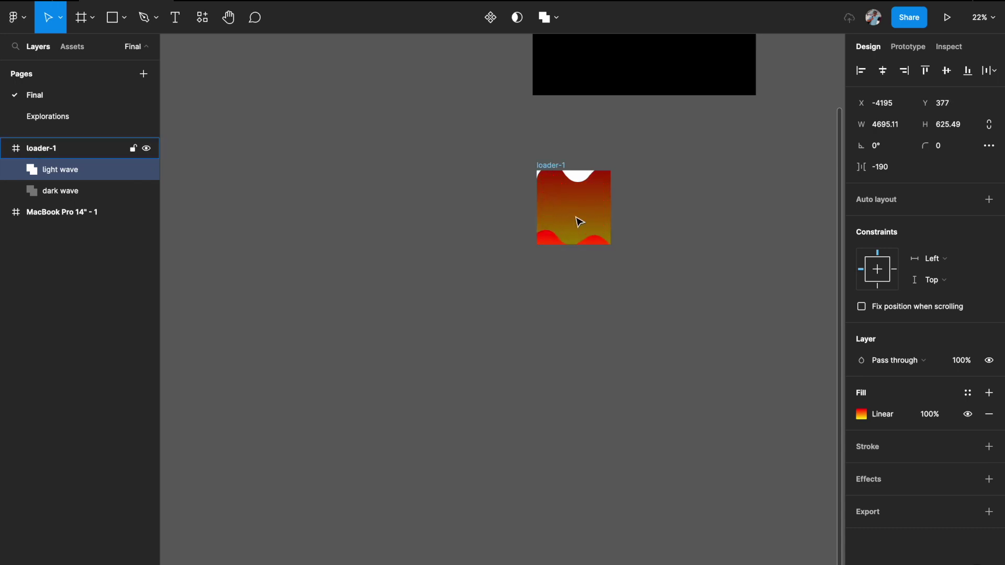
pyautogui.press('Escape')
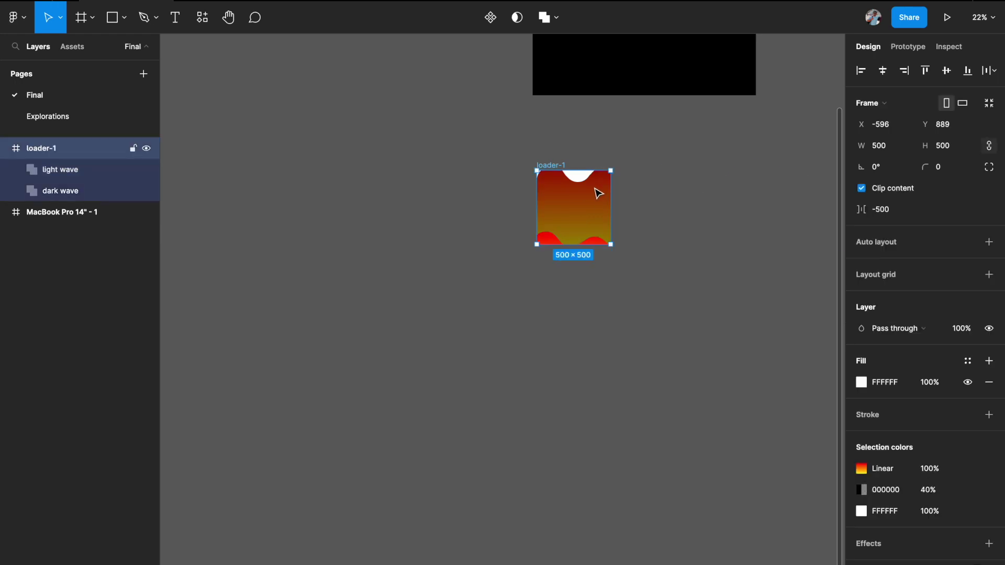
# Move the loader-1 frame down to Y 959 and lower the dark wave inside it to Y 357
pyautogui.scroll(1, 594, 204)
pyautogui.click(588, 214)
pyautogui.hotkey('shift', 'Down')
pyautogui.hotkey('shift', 'Down')
pyautogui.hotkey('shift', 'Down')
pyautogui.hotkey('shift', 'Down')
pyautogui.hotkey('shift', 'Down')
pyautogui.hotkey('shift', 'Down')
pyautogui.hotkey('shift', 'Down')
pyautogui.hotkey('shift', 'Down')
pyautogui.hotkey('shift', 'Down')
pyautogui.hotkey('shift', 'Down')
pyautogui.hotkey('shift', 'Down')
pyautogui.hotkey('shift', 'Down')
pyautogui.hotkey('shift', 'Down')
pyautogui.hotkey('shift', 'Down')
pyautogui.hotkey('shift', 'Down')
pyautogui.hotkey('shift', 'Down')
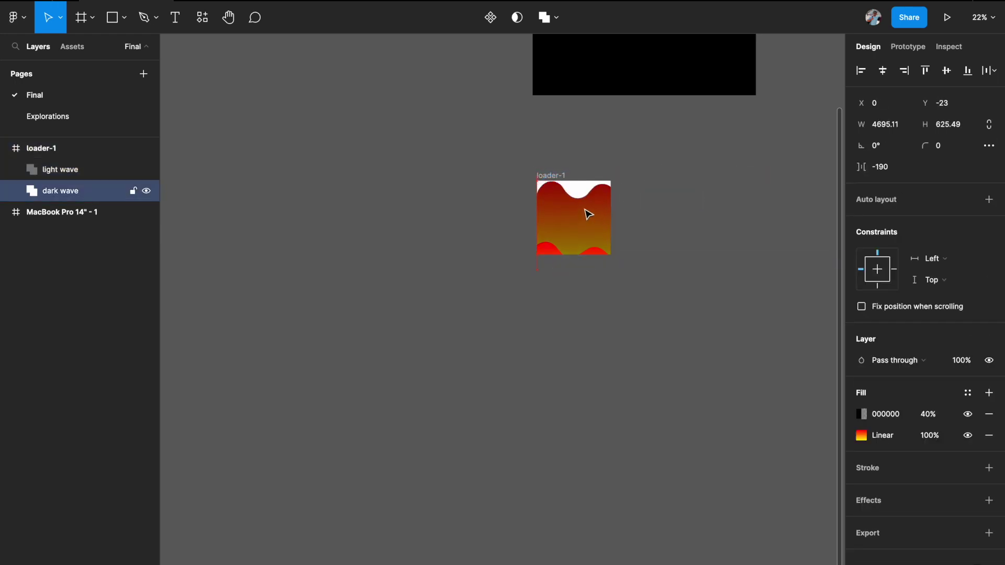
pyautogui.hotkey('shift', 'Down')
pyautogui.hotkey('shift', 'Down')
pyautogui.hotkey('shift', 'Down')
pyautogui.hotkey('shift', 'Down')
pyautogui.hotkey('shift', 'Down')
pyautogui.hotkey('shift', 'Down')
pyautogui.hotkey('shift', 'Down')
pyautogui.hotkey('shift', 'Down')
pyautogui.hotkey('shift', 'Down')
pyautogui.hotkey('shift', 'Down')
pyautogui.hotkey('shift', 'Down')
pyautogui.hotkey('shift', 'Down')
pyautogui.hotkey('shift', 'Down')
pyautogui.hotkey('shift', 'Down')
pyautogui.hotkey('shift', 'Down')
pyautogui.hotkey('shift', 'Down')
pyautogui.hotkey('shift', 'Down')
pyautogui.hotkey('shift', 'Down')
pyautogui.hotkey('shift', 'Down')
pyautogui.hotkey('shift', 'Down')
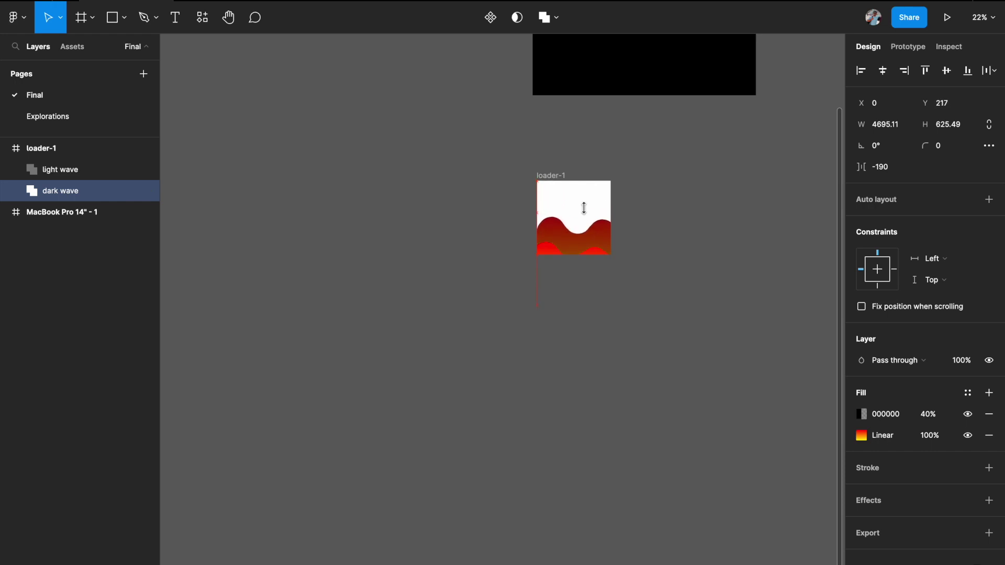
pyautogui.hotkey('shift', 'Down')
pyautogui.hotkey('shift', 'Down')
pyautogui.hotkey('shift', 'Down')
pyautogui.hotkey('shift', 'Down')
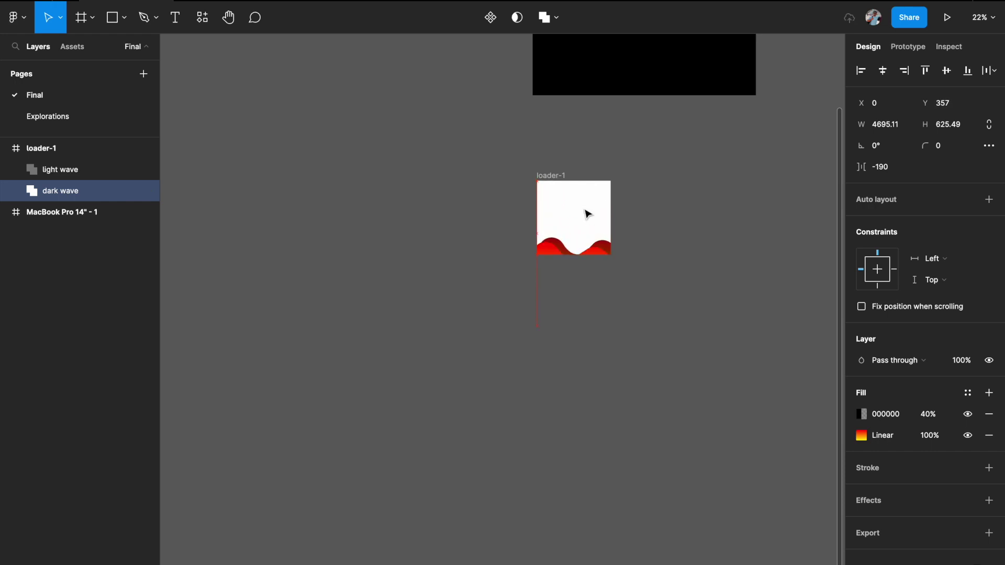
# Shift the dark wave to start about 50 px inside the frame's left edge and lower it slightly, offsetting its crests from the light wave
pyautogui.hotkey('shift', 'Left')
pyautogui.hotkey('shift', 'Left')
pyautogui.hotkey('shift', 'Left')
pyautogui.hotkey('shift', 'Down')
pyautogui.hotkey('shift', 'Left')
pyautogui.hotkey('shift', 'Left')
pyautogui.hotkey('shift', 'Left')
pyautogui.hotkey('shift', 'Left')
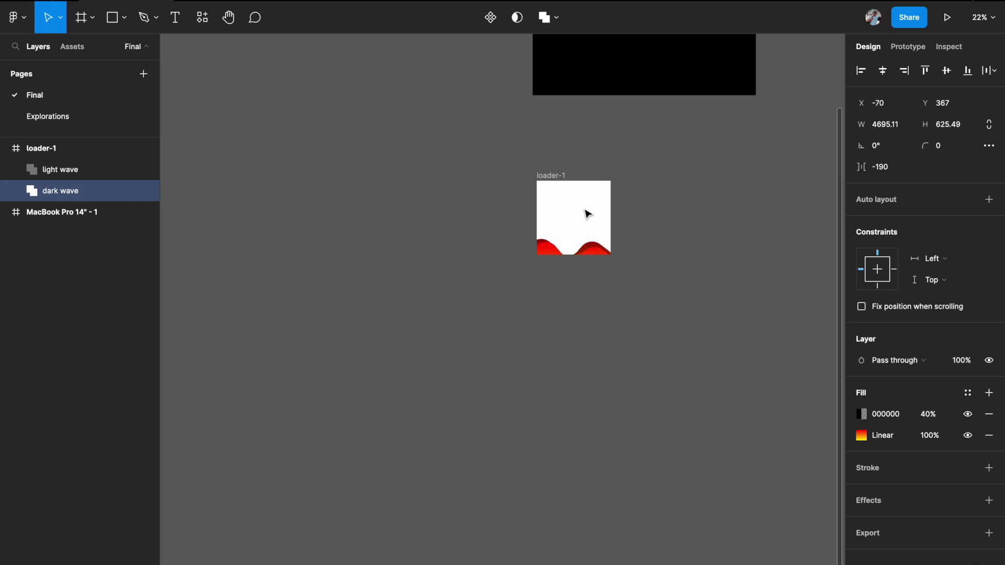
pyautogui.hotkey('shift', 'Left')
pyautogui.hotkey('shift', 'Left')
pyautogui.hotkey('shift', 'Right')
pyautogui.hotkey('shift', 'Right')
pyautogui.hotkey('shift', 'Right')
pyautogui.hotkey('shift', 'Right')
pyautogui.hotkey('shift', 'Right')
pyautogui.hotkey('shift', 'Right')
pyautogui.hotkey('shift', 'Right')
pyautogui.hotkey('shift', 'Right')
pyautogui.hotkey('shift', 'Right')
pyautogui.hotkey('shift', 'Right')
pyautogui.hotkey('shift', 'Right')
pyautogui.hotkey('shift', 'Right')
pyautogui.hotkey('shift', 'Right')
pyautogui.hotkey('shift', 'Right')
pyautogui.hotkey('shift', 'Down')
pyautogui.click(504, 318)
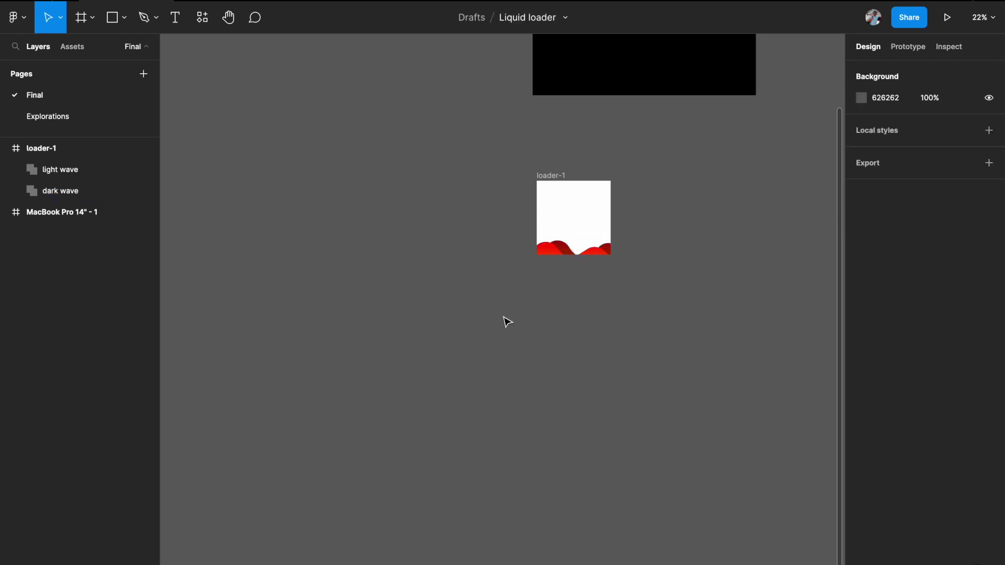
# Turn off content clipping on the loader-1 frame to check both full waves, and turn it back on
pyautogui.hscroll(5, 505, 318)
pyautogui.click(477, 163)
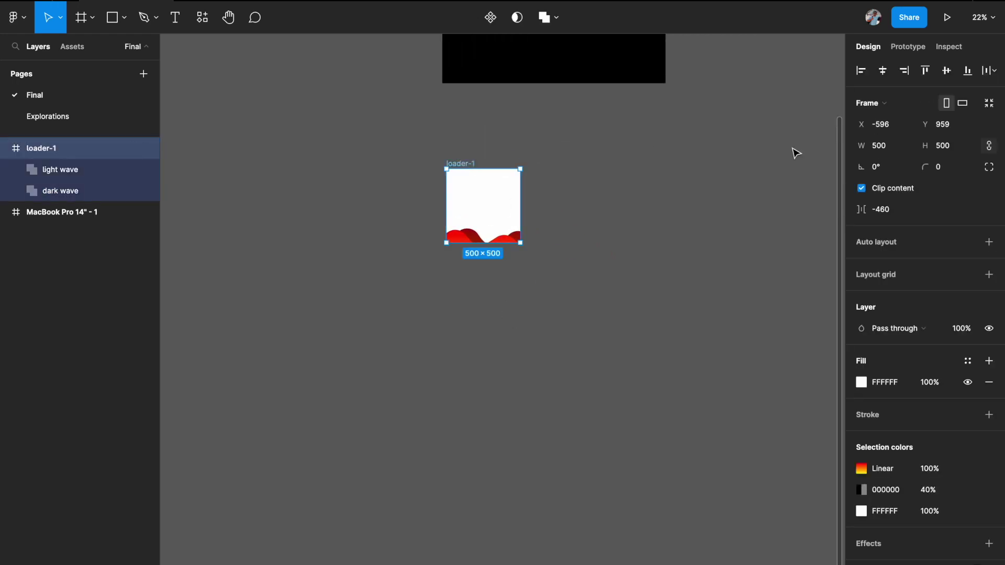
pyautogui.click(861, 188)
pyautogui.scroll(-3, 641, 262)
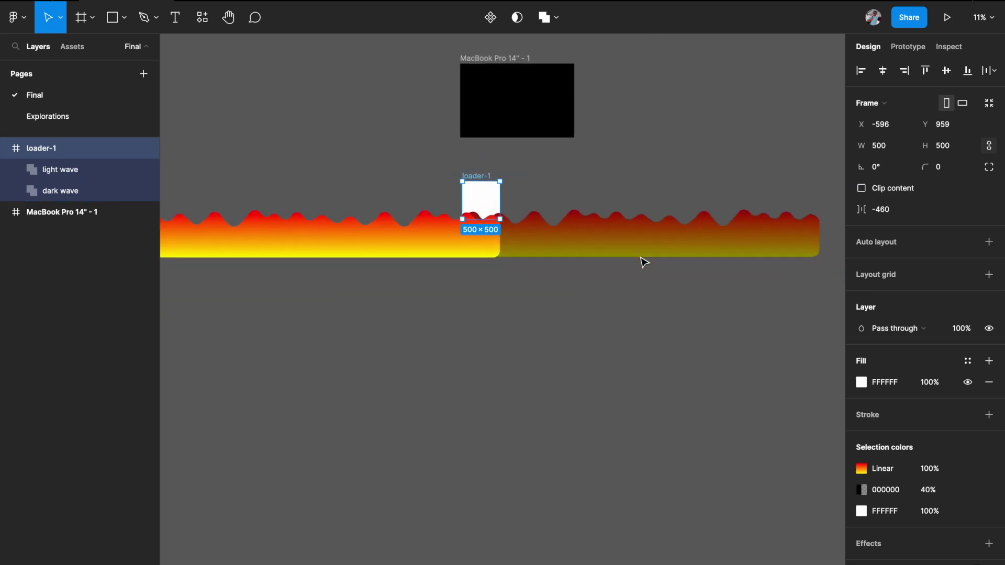
pyautogui.click(507, 172)
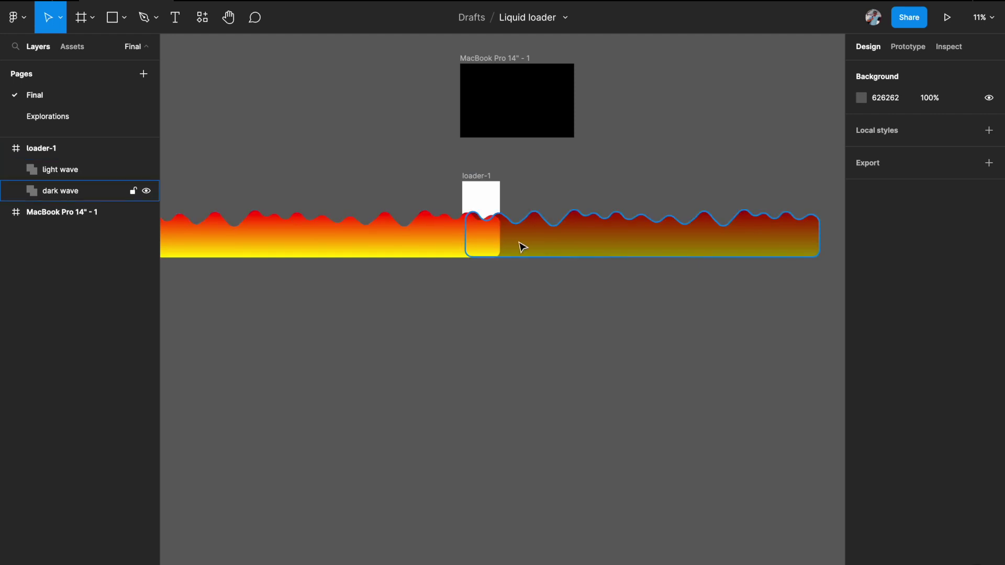
pyautogui.scroll(3, 501, 232)
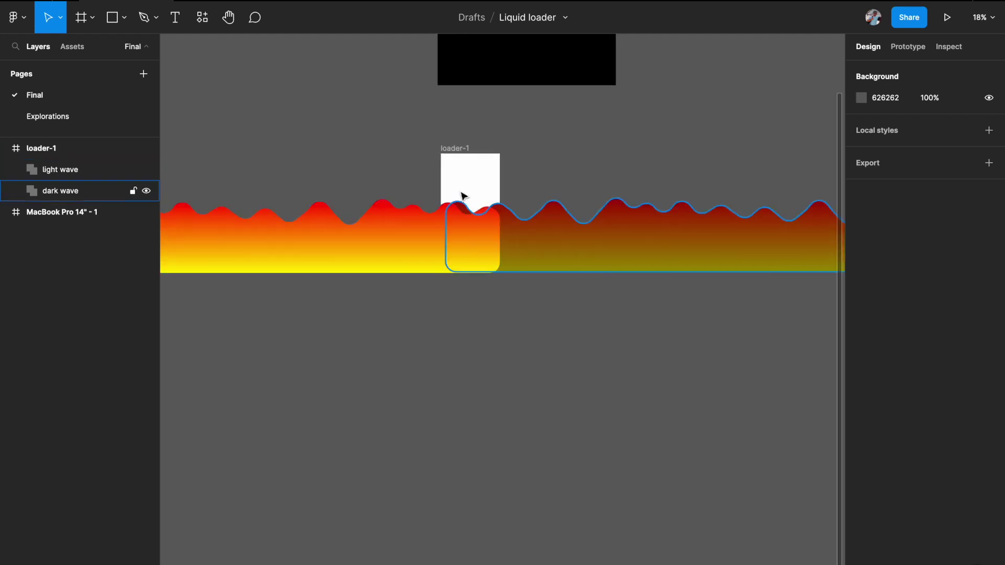
pyautogui.click(464, 150)
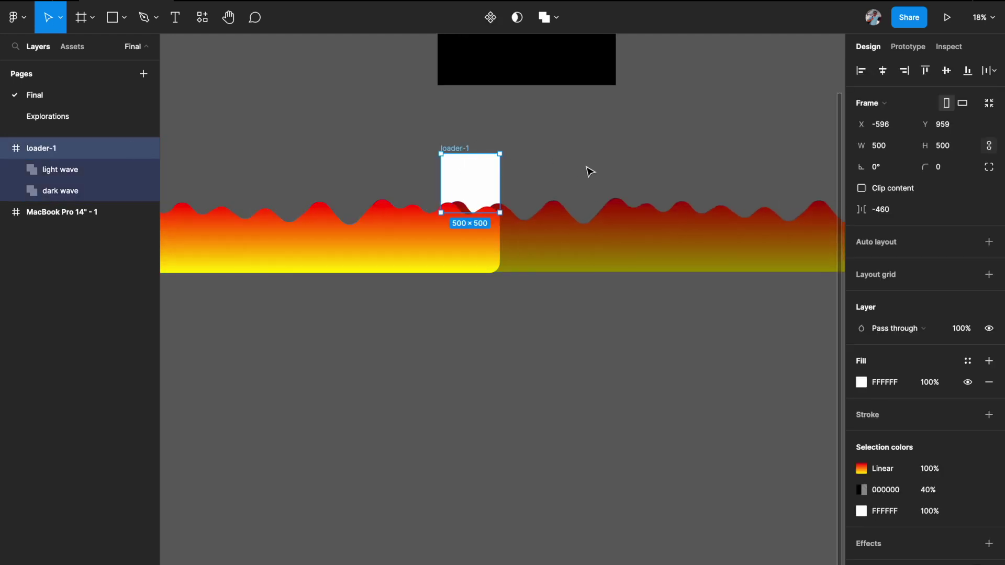
pyautogui.click(861, 188)
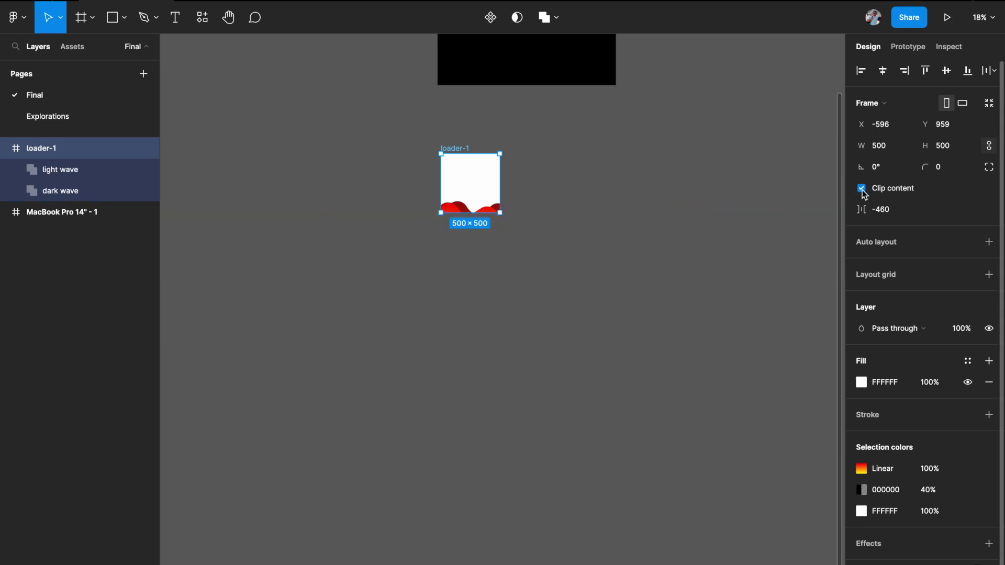
# Round the loader-1 frame into a circle by setting its corner radius to 360
pyautogui.scroll(2, 618, 257)
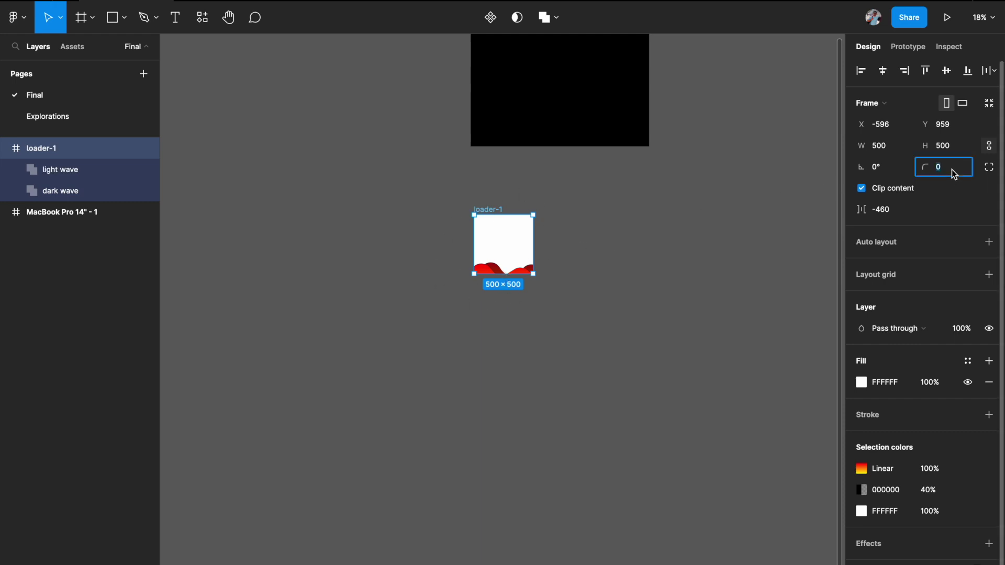
pyautogui.write('30')
pyautogui.press('Return')
pyautogui.hotkey('shift', 'Up')
pyautogui.hotkey('shift', 'Up')
pyautogui.hotkey('shift', 'Up')
pyautogui.hotkey('shift', 'Up')
pyautogui.hotkey('shift', 'Up')
pyautogui.hotkey('shift', 'Up')
pyautogui.hotkey('shift', 'Up')
pyautogui.hotkey('shift', 'Up')
pyautogui.hotkey('shift', 'Up')
pyautogui.hotkey('shift', 'Up')
pyautogui.hotkey('shift', 'Up')
pyautogui.hotkey('shift', 'Up')
pyautogui.hotkey('shift', 'Up')
pyautogui.hotkey('shift', 'Up')
pyautogui.hotkey('shift', 'Up')
pyautogui.hotkey('shift', 'Up')
pyautogui.hotkey('shift', 'Up')
pyautogui.hotkey('shift', 'Up')
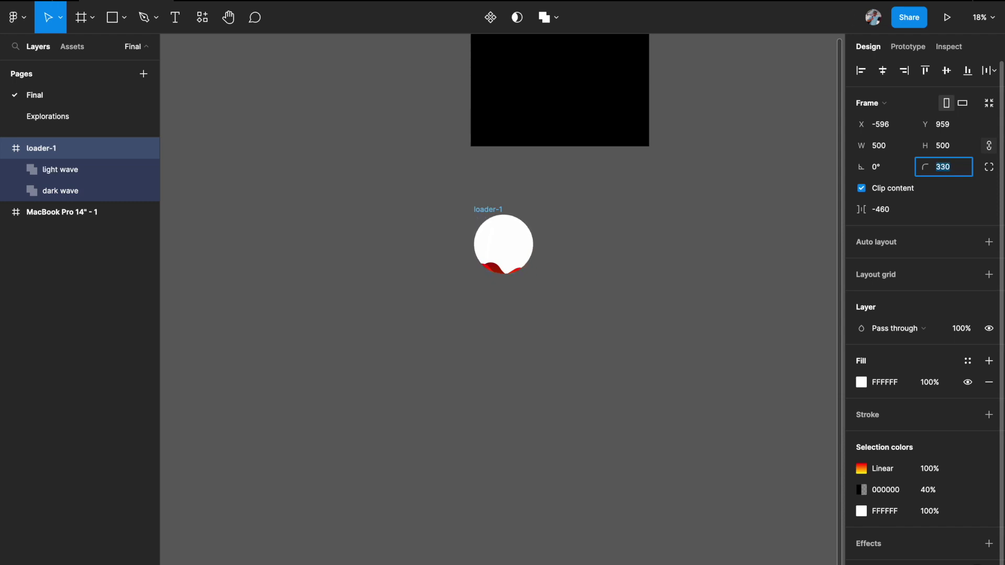
pyautogui.keyDown('ctrl'); pyautogui.scroll(3, 521, 254); pyautogui.keyUp('ctrl')
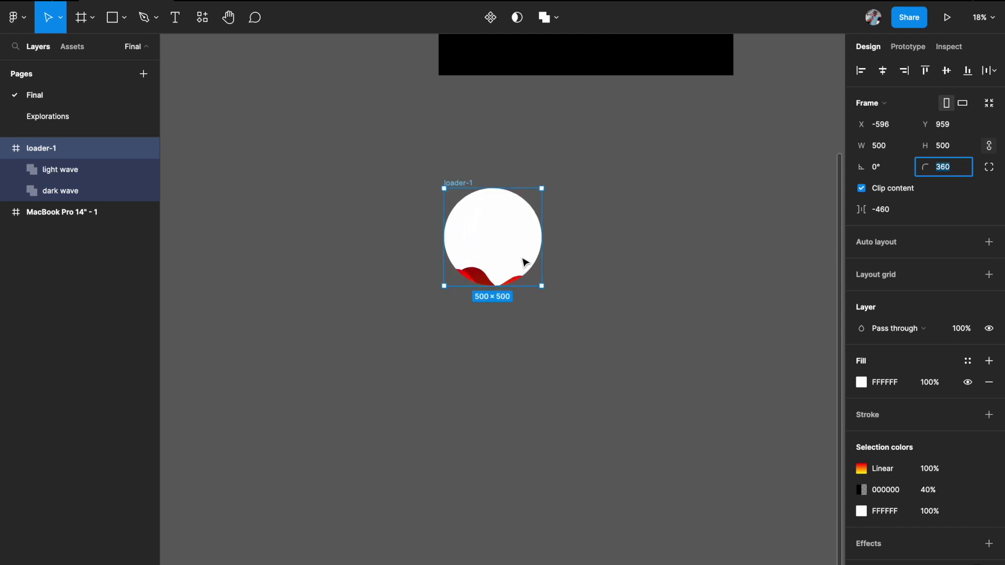
pyautogui.scroll(-1, 528, 235)
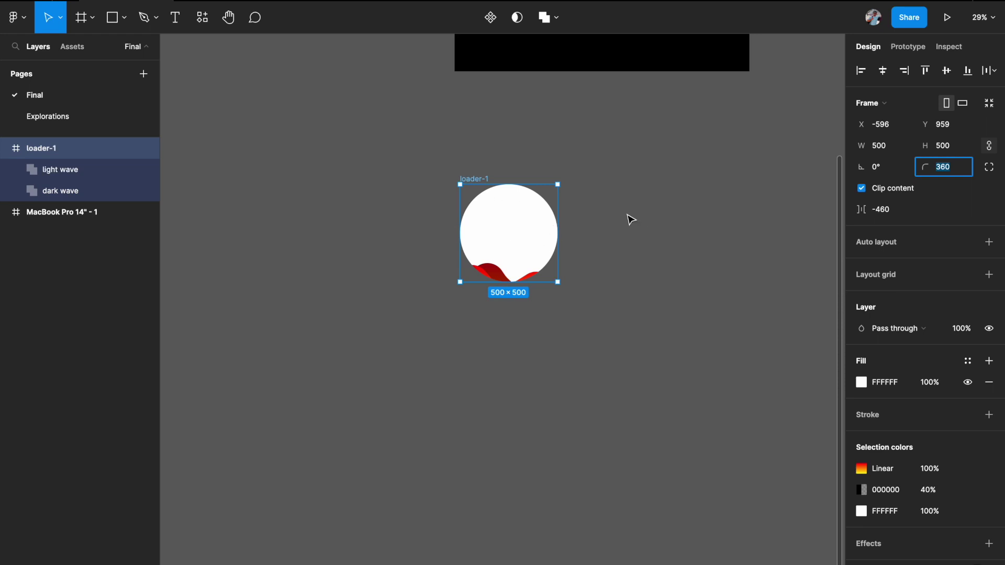
pyautogui.keyDown('ctrl'); pyautogui.scroll(-2, 585, 258); pyautogui.keyUp('ctrl')
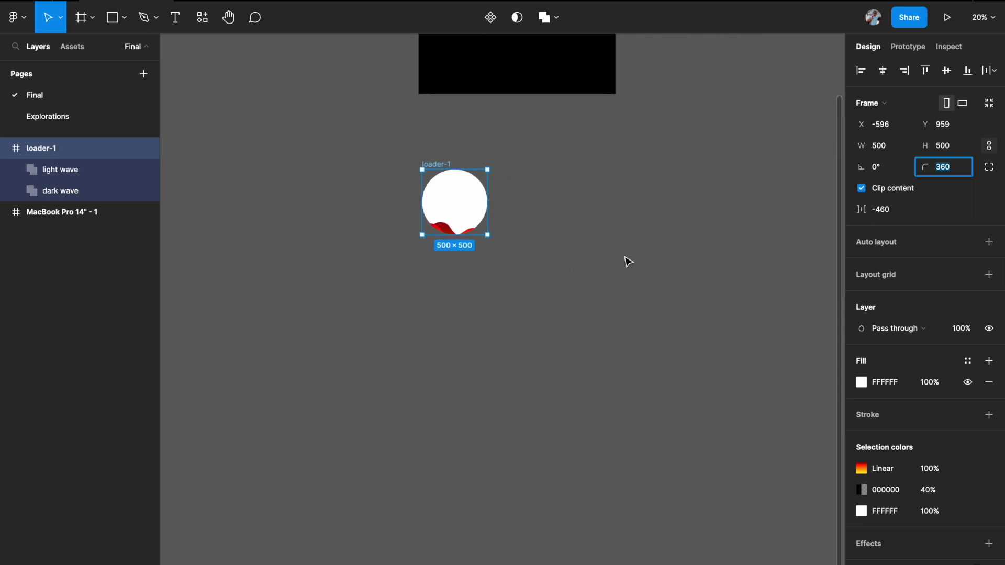
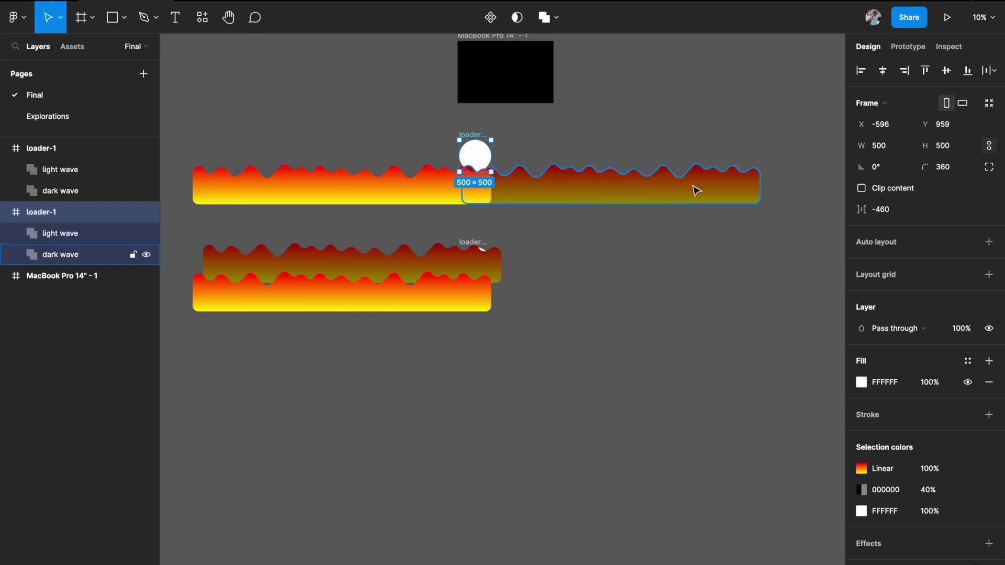
# Move the light wave in the lower loader-1 copy straight up to Y -125, keeping X at -4195
pyautogui.click(327, 309)
pyautogui.scroll(4, 342, 306)
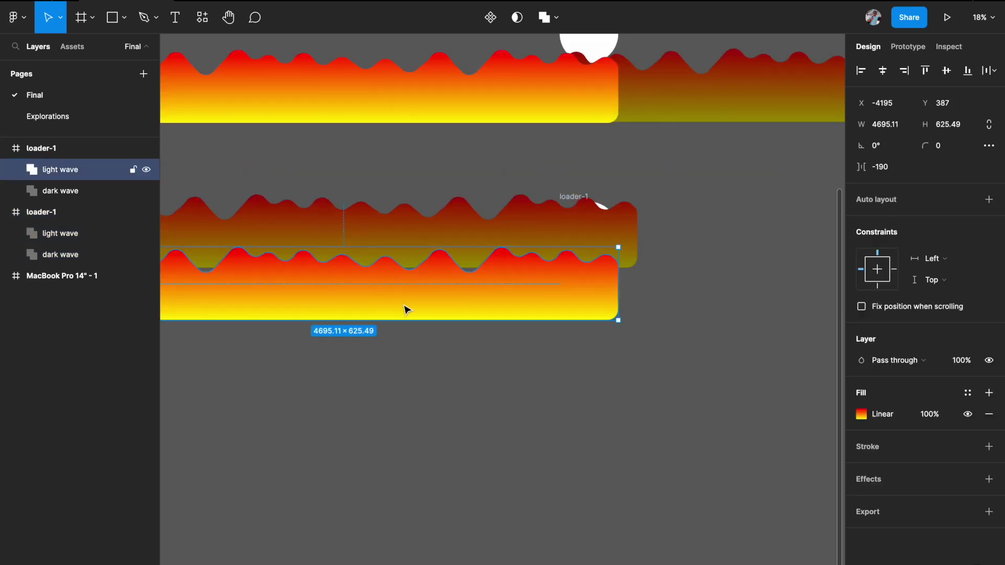
pyautogui.moveTo(408, 307); pyautogui.dragTo(419, 253)
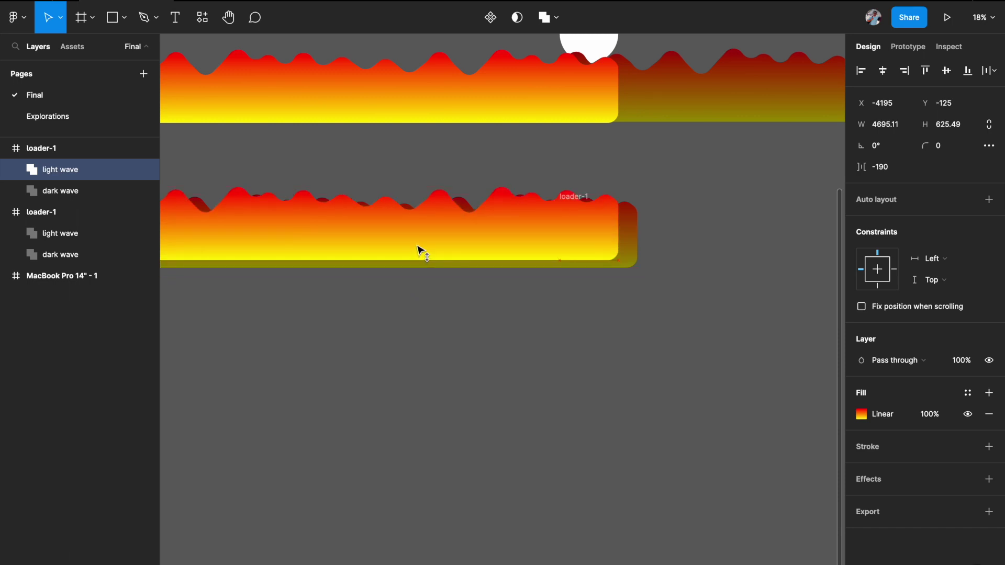
# Slide the light wave right to about X -439, Y 2521 near the lower loader-1's left edge, and turn on that frame's content clipping
pyautogui.moveTo(531, 240); pyautogui.dragTo(738, 255)
pyautogui.moveTo(581, 241); pyautogui.dragTo(697, 248)
pyautogui.moveTo(623, 239); pyautogui.dragTo(727, 236)
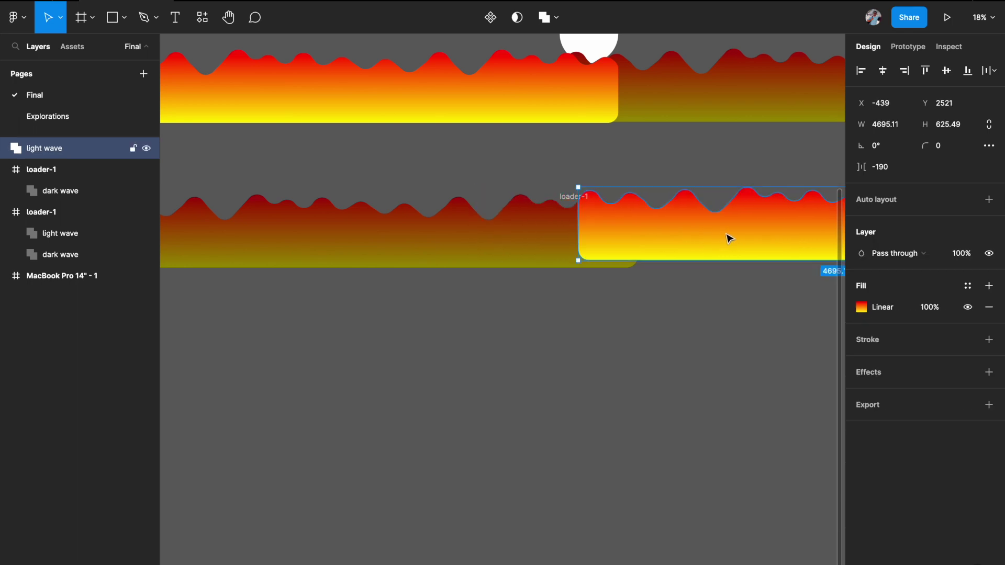
pyautogui.click(569, 198)
pyautogui.click(861, 188)
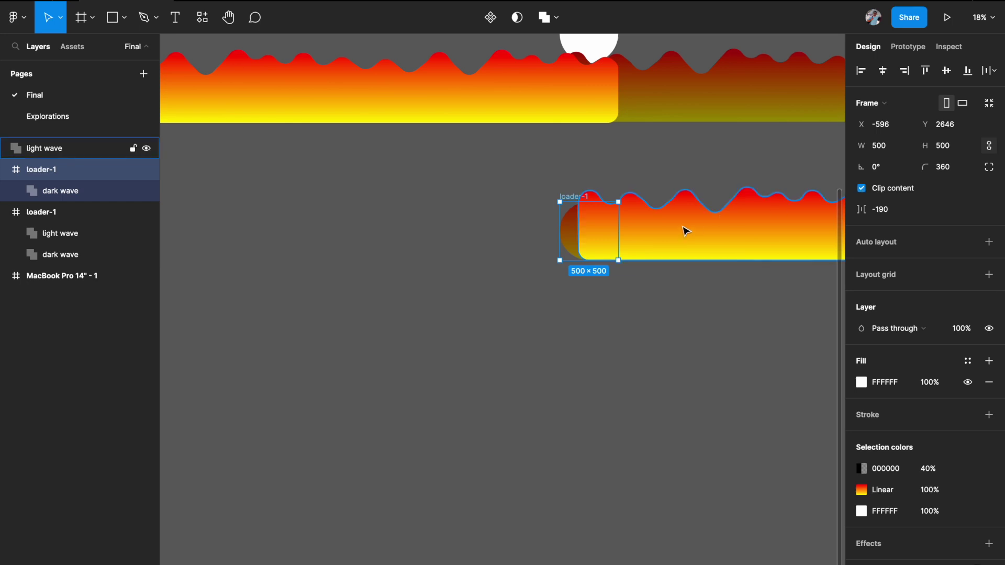
# Nudge the light wave left to X -619 so it spans the lower loader-1 circle, and nest it back inside that frame above the dark wave
pyautogui.click(681, 231)
pyautogui.hotkey('shift', 'Left')
pyautogui.hotkey('shift', 'Left')
pyautogui.hotkey('shift', 'Left')
pyautogui.hotkey('shift', 'Left')
pyautogui.hotkey('shift', 'Left')
pyautogui.hotkey('shift', 'Left')
pyautogui.hotkey('shift', 'Left')
pyautogui.hotkey('shift', 'Left')
pyautogui.hotkey('shift', 'Left')
pyautogui.hotkey('shift', 'Left')
pyautogui.hotkey('shift', 'Left')
pyautogui.hotkey('shift', 'Left')
pyautogui.hotkey('shift', 'Left')
pyautogui.hotkey('shift', 'Left')
pyautogui.hotkey('shift', 'Left')
pyautogui.hotkey('shift', 'Left')
pyautogui.hotkey('shift', 'Left')
pyautogui.hotkey('shift', 'Left')
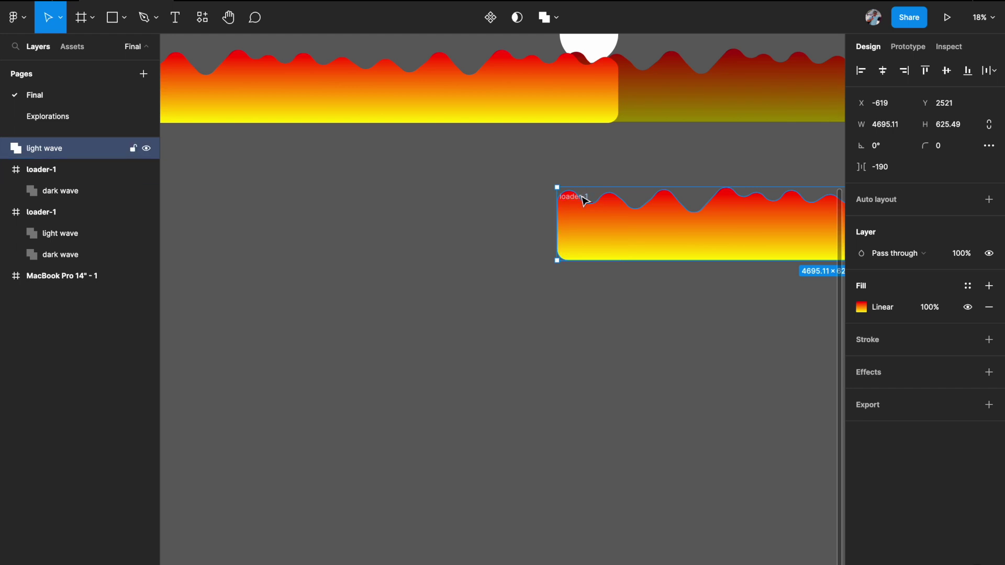
pyautogui.click(586, 198)
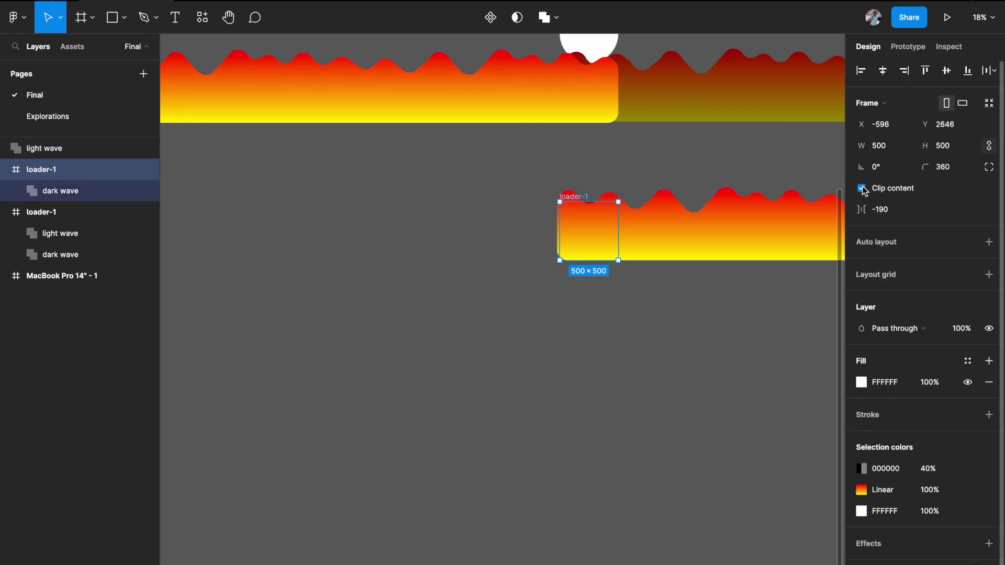
pyautogui.moveTo(64, 157); pyautogui.dragTo(57, 167)
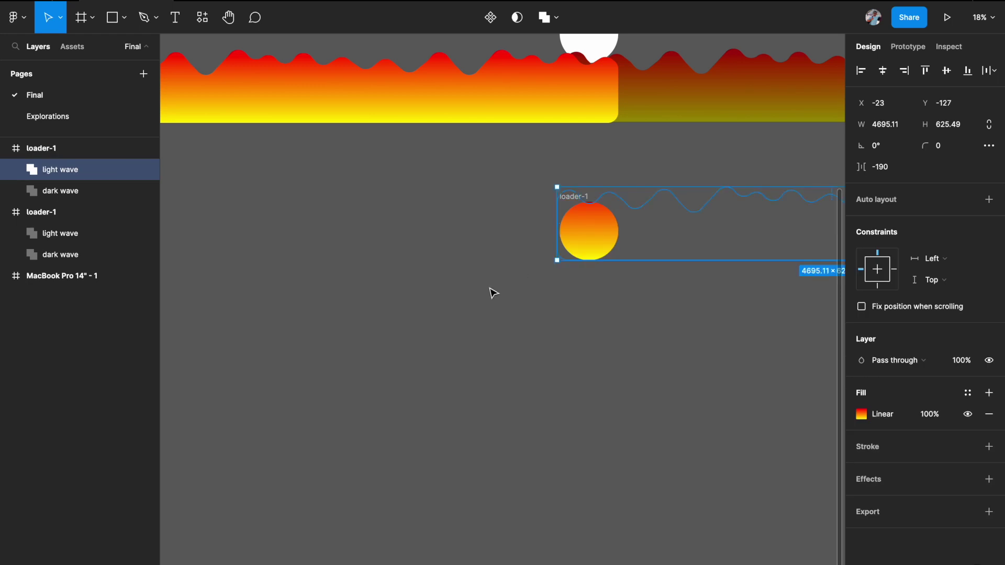
pyautogui.click(490, 291)
# Turn on content clipping for the upper loader-1 frame
pyautogui.scroll(-3, 491, 291)
pyautogui.scroll(2, 545, 150)
pyautogui.click(538, 127)
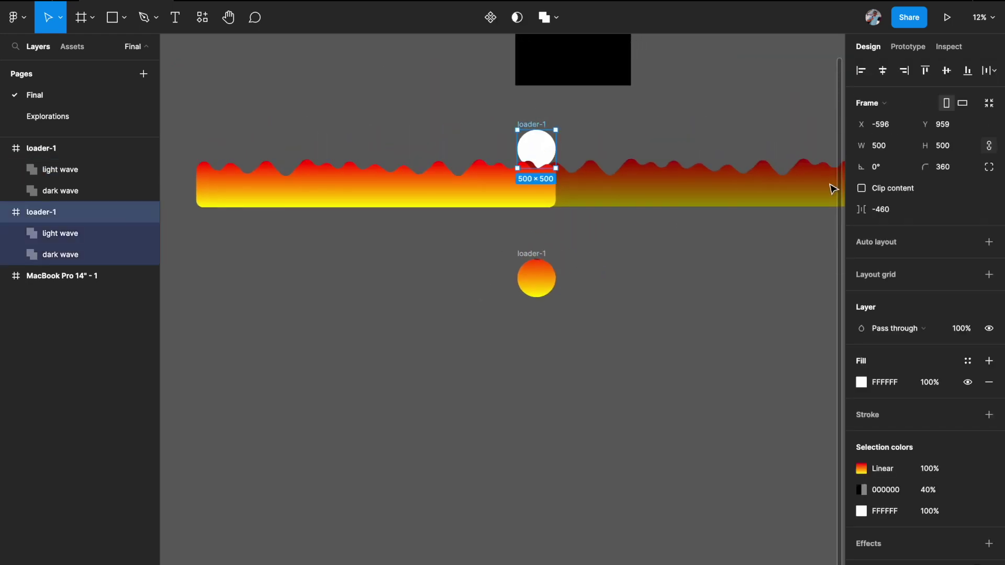
pyautogui.click(861, 188)
pyautogui.scroll(1, 605, 282)
pyautogui.hscroll(1, 605, 282)
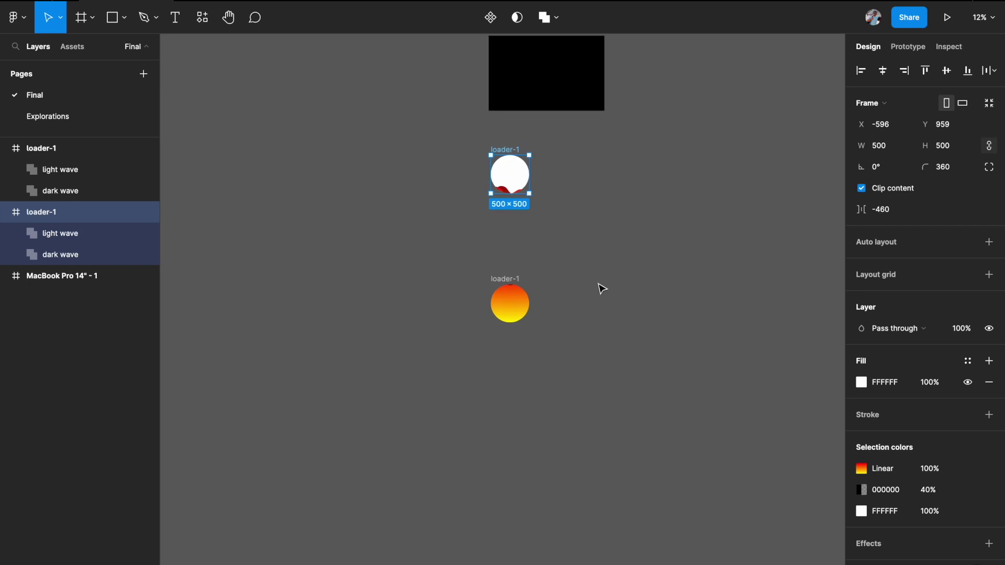
pyautogui.click(589, 313)
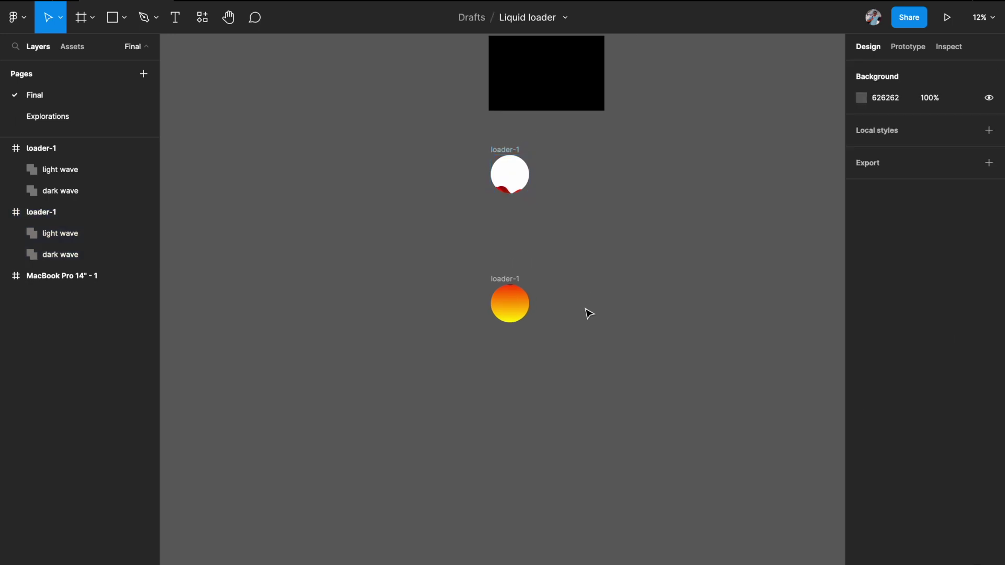
# Turn off content clipping on both loader-1 frames to compare their full wave positions, and turn it back on for both
pyautogui.click(510, 150)
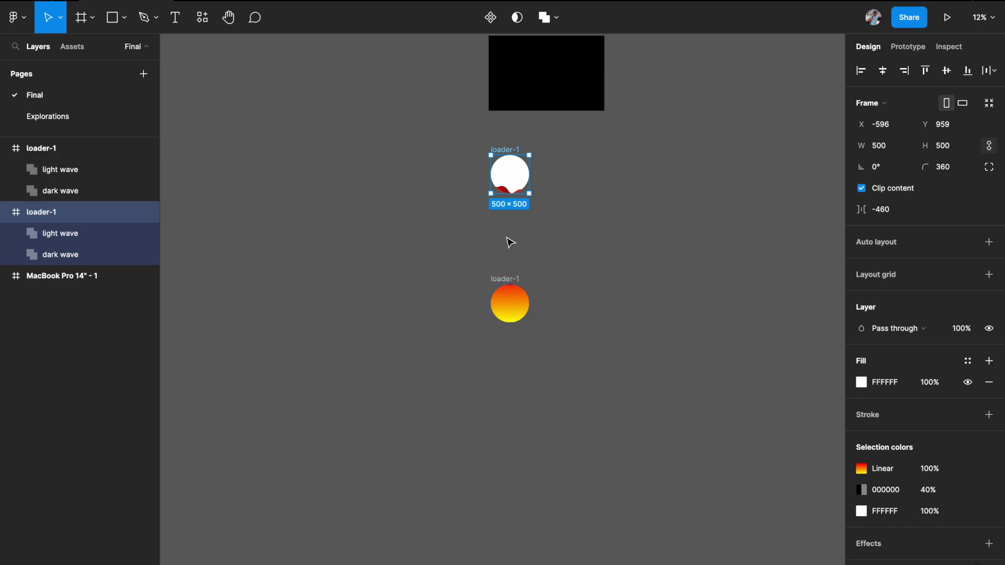
pyautogui.click(861, 189)
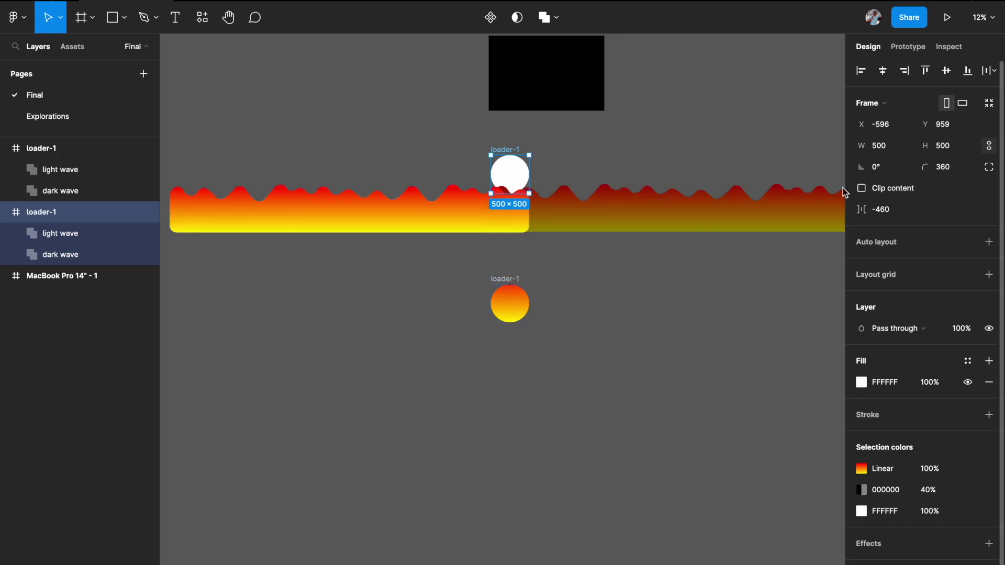
pyautogui.click(658, 255)
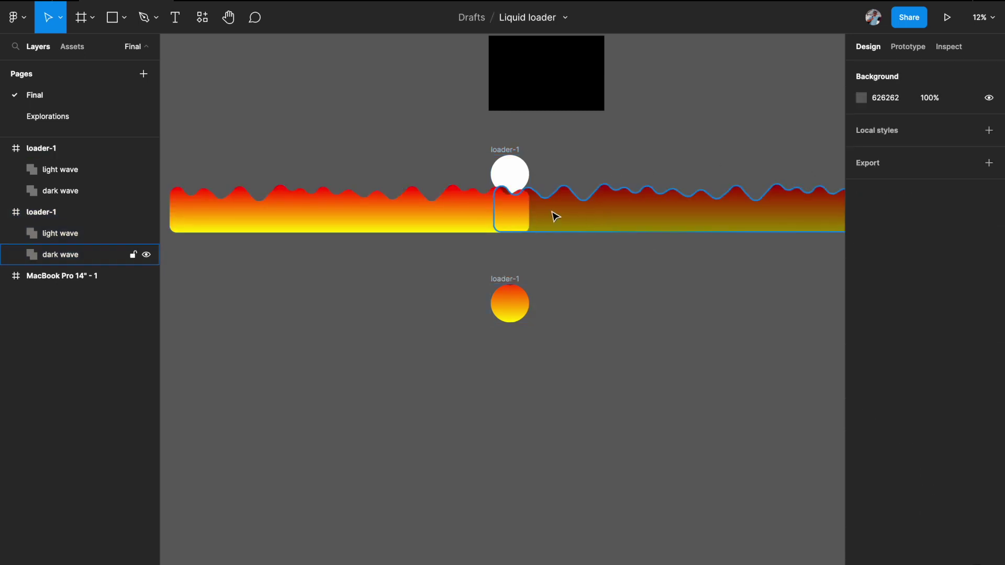
pyautogui.scroll(3, 492, 225)
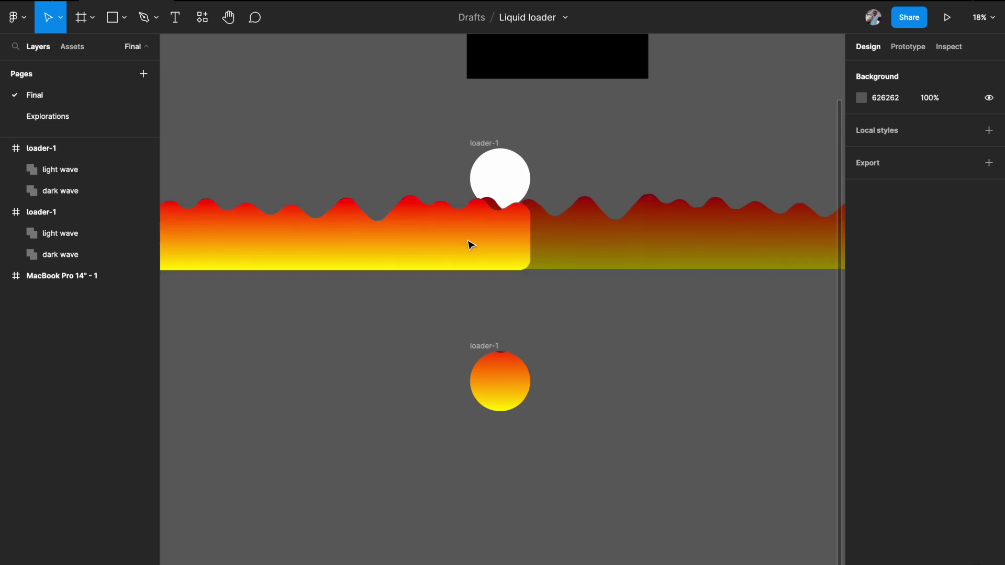
pyautogui.scroll(-3, 471, 244)
pyautogui.hscroll(2, 532, 252)
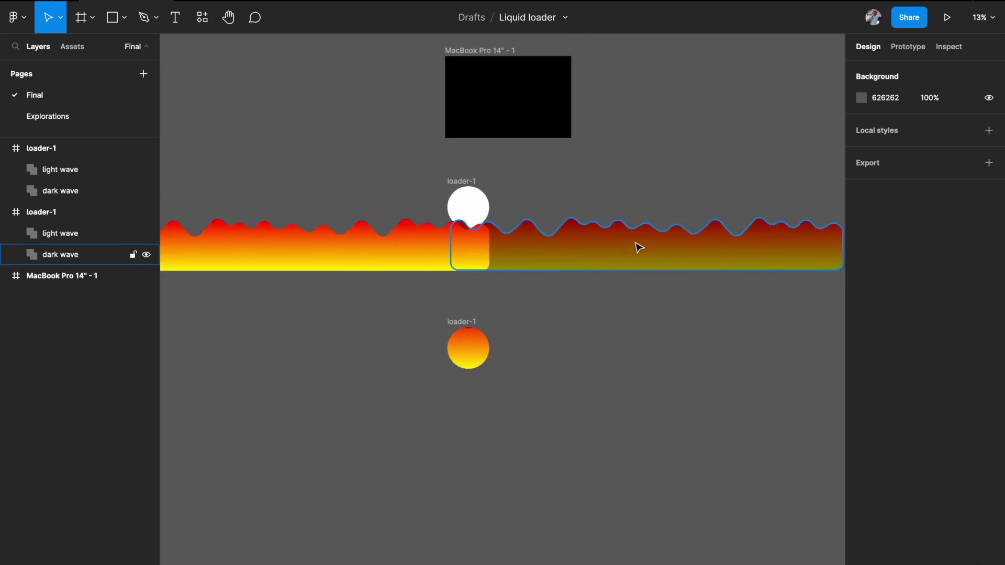
pyautogui.click(471, 321)
pyautogui.click(861, 189)
pyautogui.scroll(-3, 682, 258)
pyautogui.scroll(-1, 617, 251)
pyautogui.hscroll(1, 617, 251)
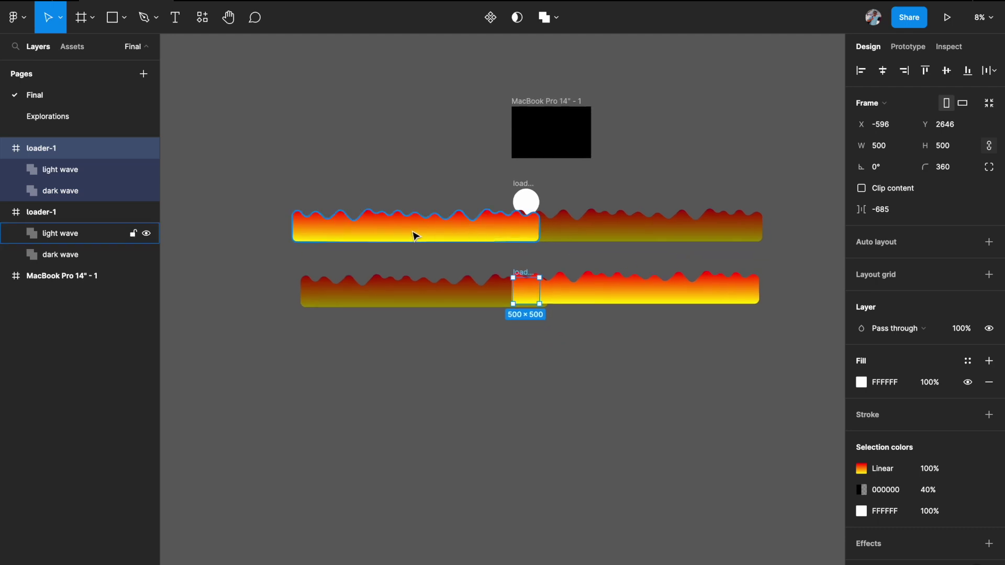
pyautogui.scroll(3, 406, 231)
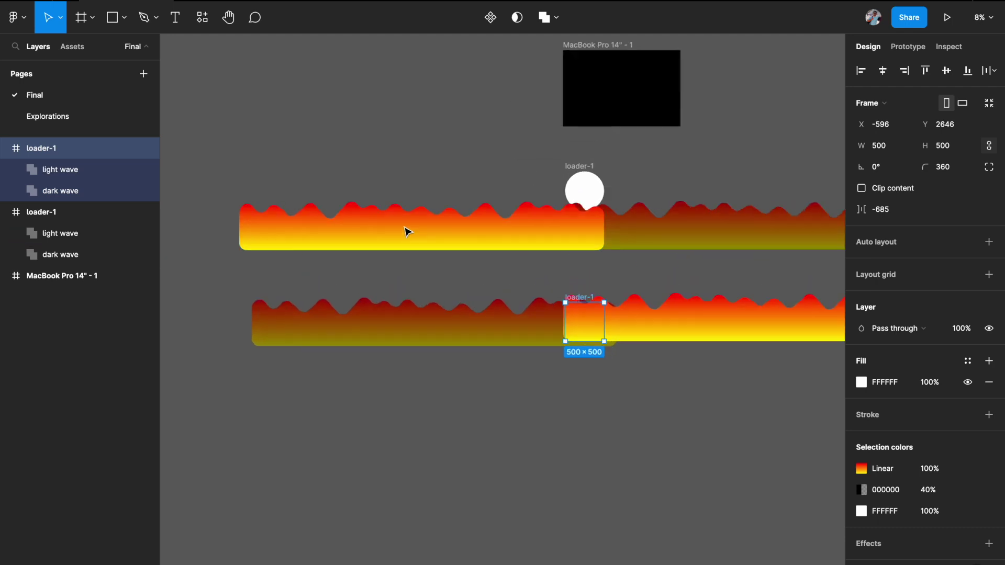
pyautogui.hscroll(2, 406, 237)
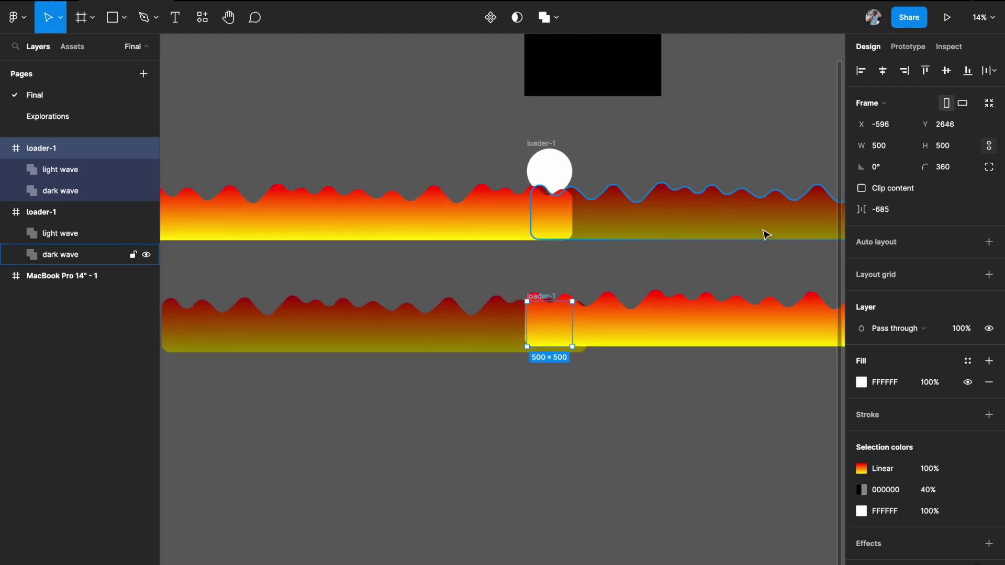
pyautogui.scroll(-2, 765, 234)
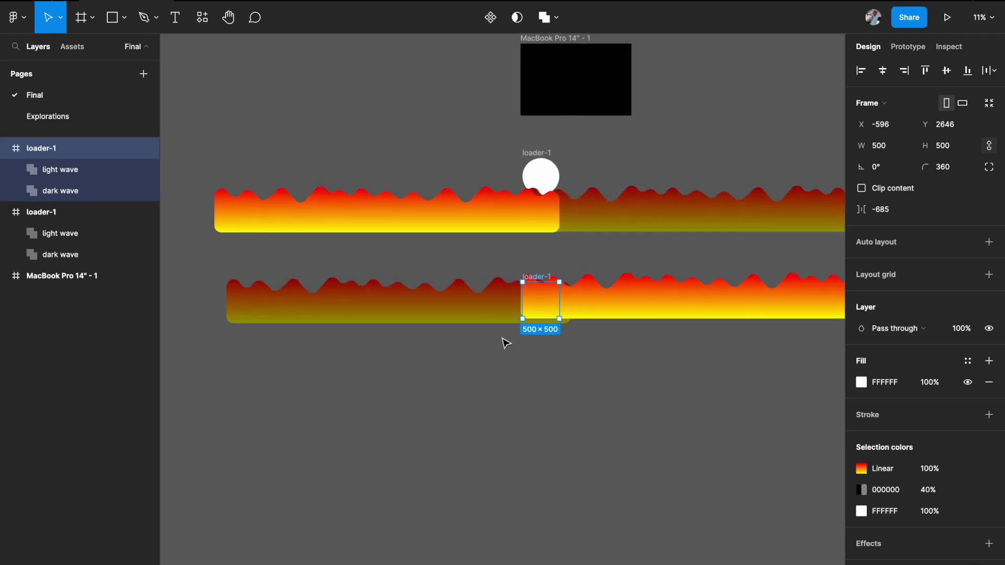
pyautogui.scroll(5, 504, 341)
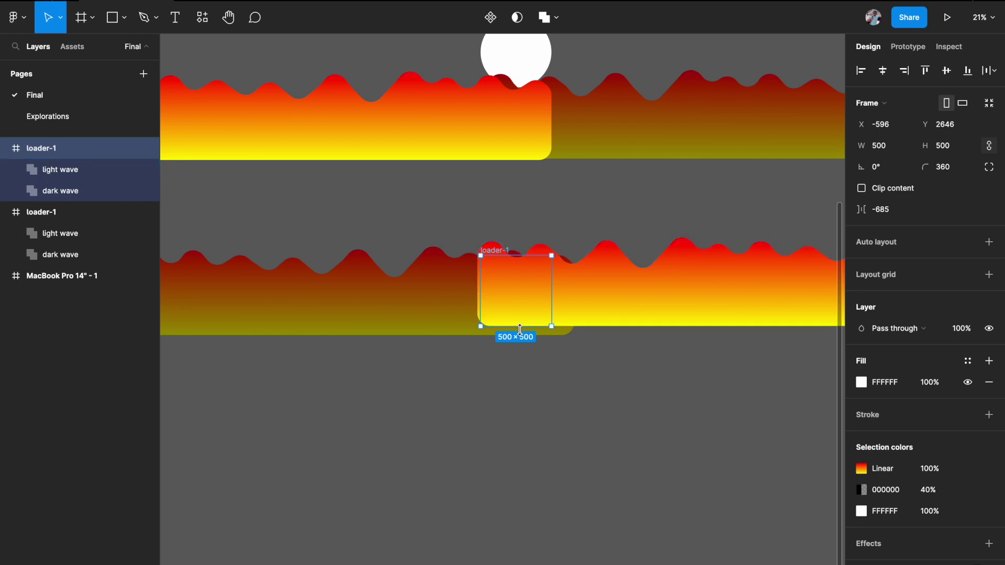
pyautogui.click(861, 188)
pyautogui.scroll(-5, 662, 399)
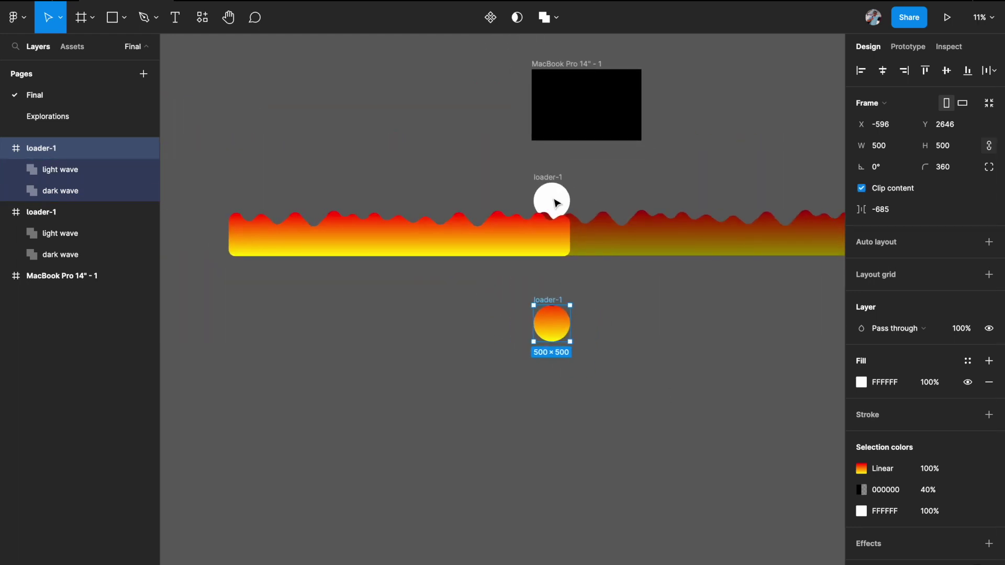
pyautogui.click(549, 177)
pyautogui.click(861, 188)
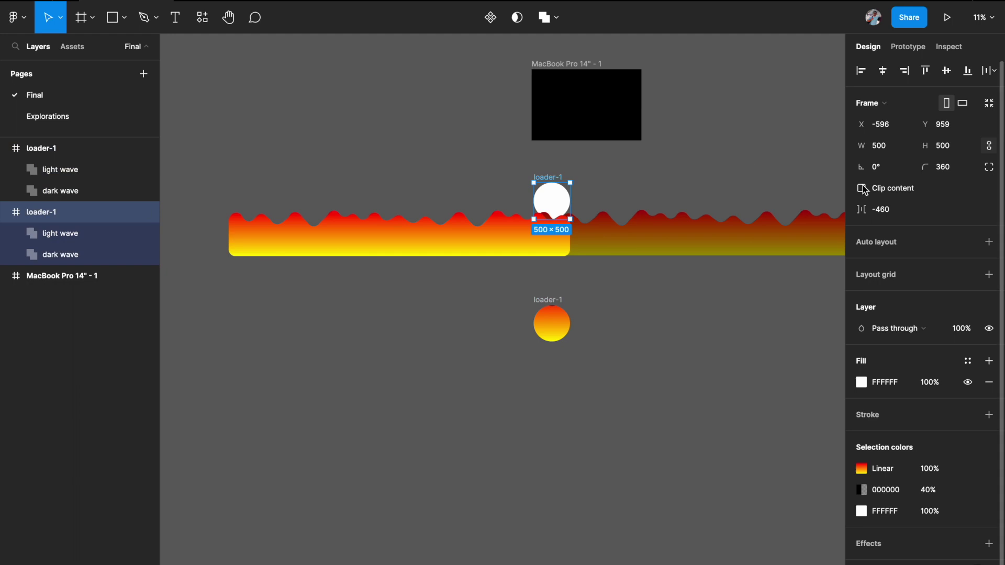
pyautogui.click(690, 298)
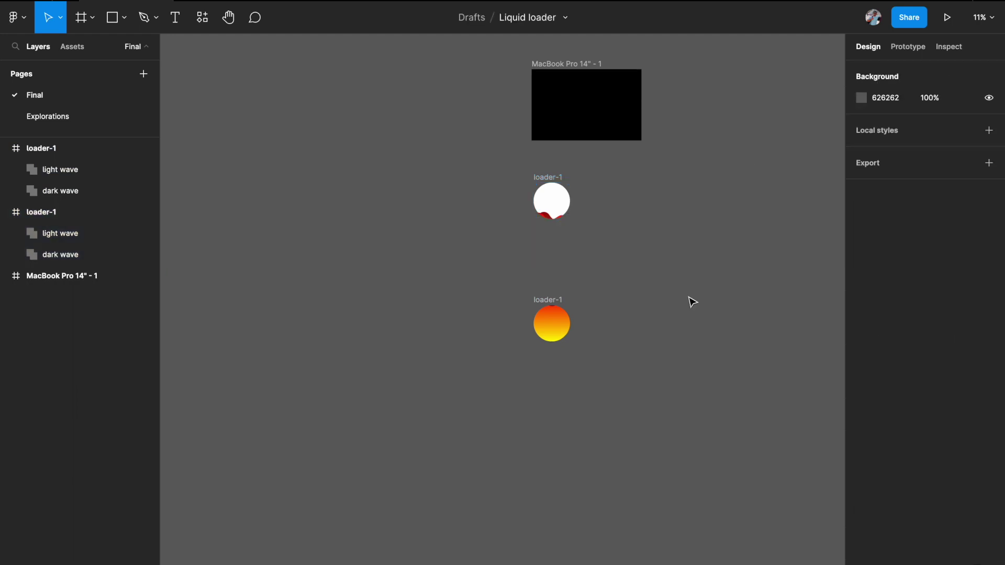
# Remove the white FFFFFF background fill from both loader-1 frames together
pyautogui.click(558, 189)
pyautogui.keyDown('shift'); pyautogui.click(550, 302); pyautogui.keyUp('shift')
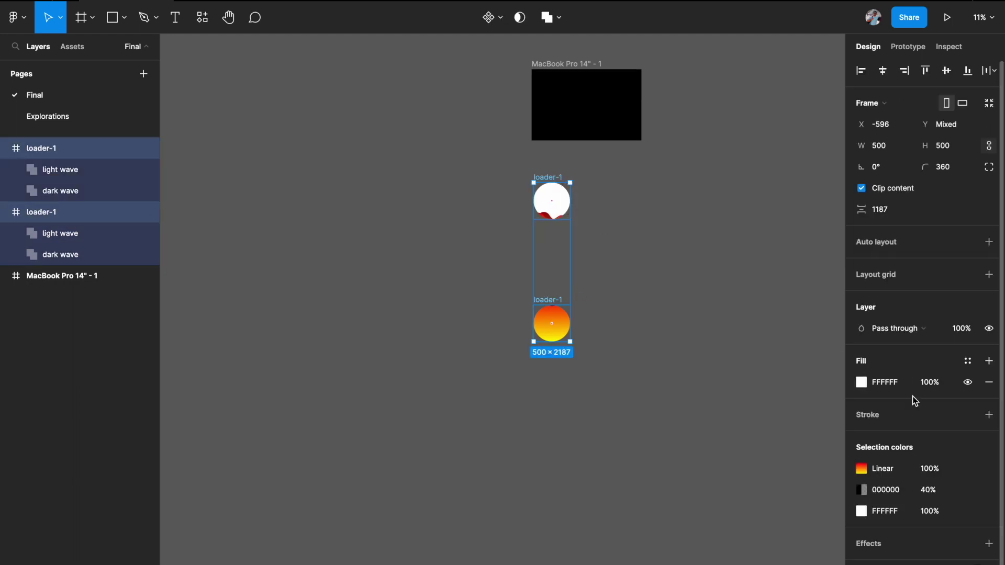
pyautogui.click(989, 383)
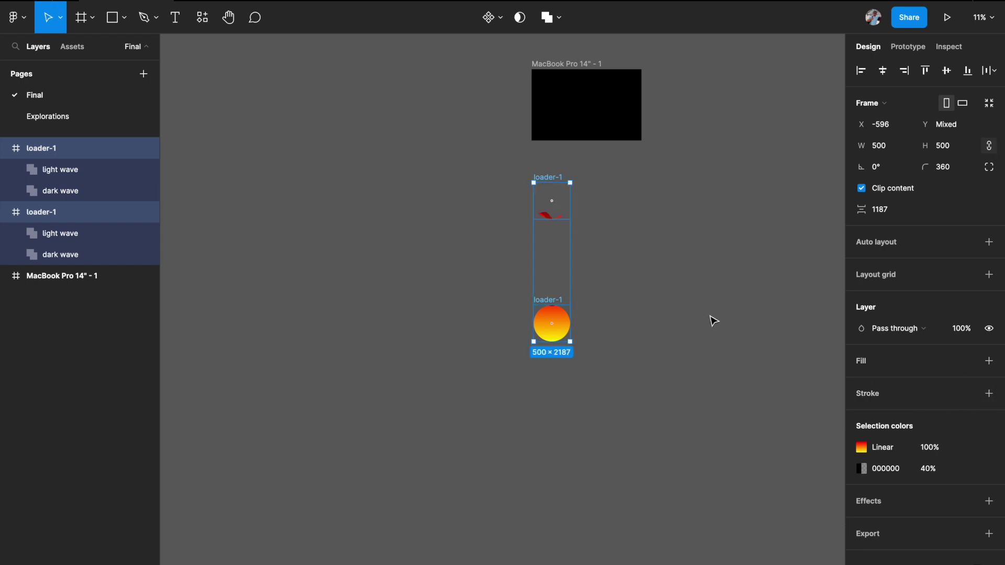
pyautogui.scroll(3, 639, 285)
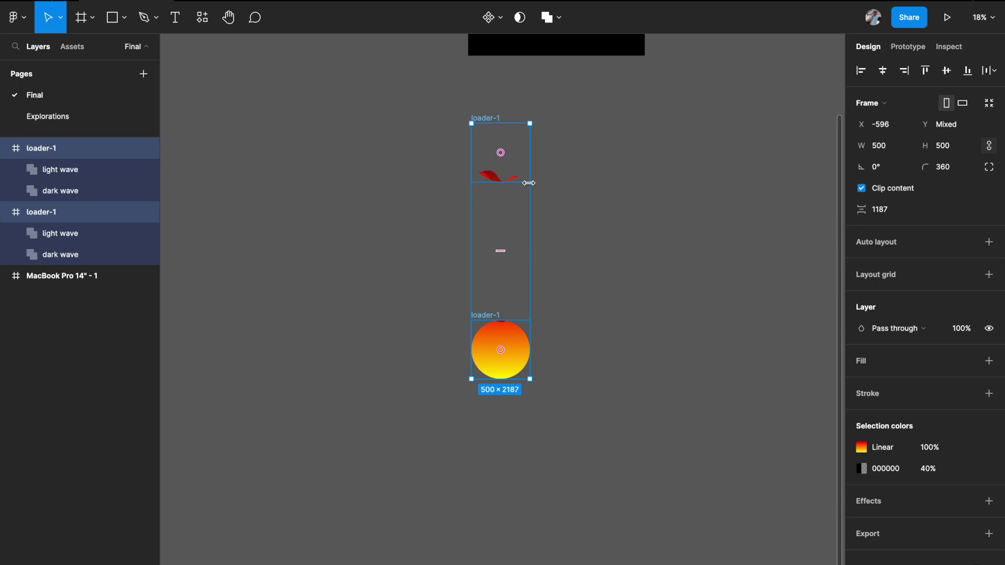
pyautogui.click(598, 328)
# Combine the two loader-1 frames into one component set
pyautogui.click(495, 119)
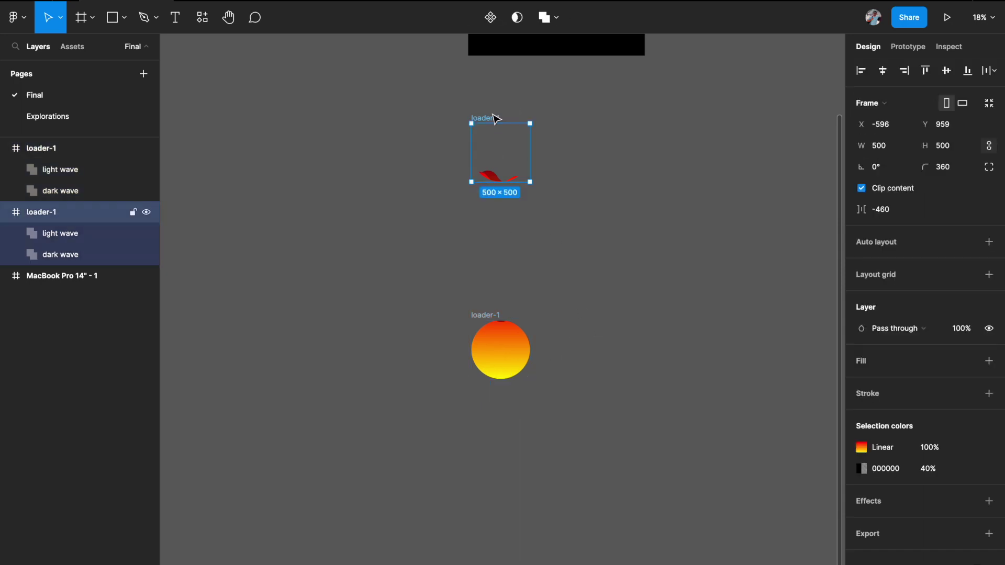
pyautogui.keyDown('shift'); pyautogui.click(492, 314); pyautogui.keyUp('shift')
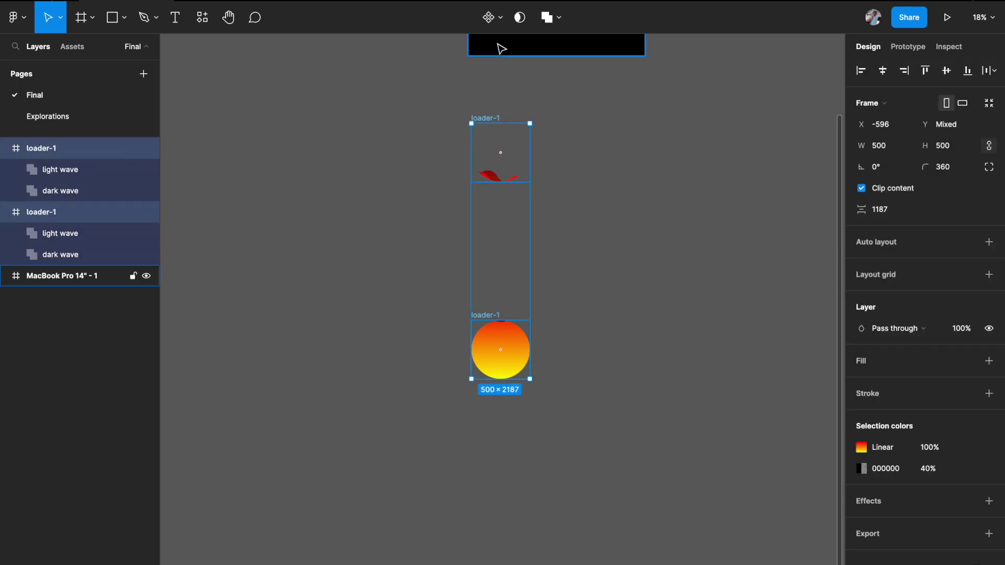
pyautogui.click(501, 22)
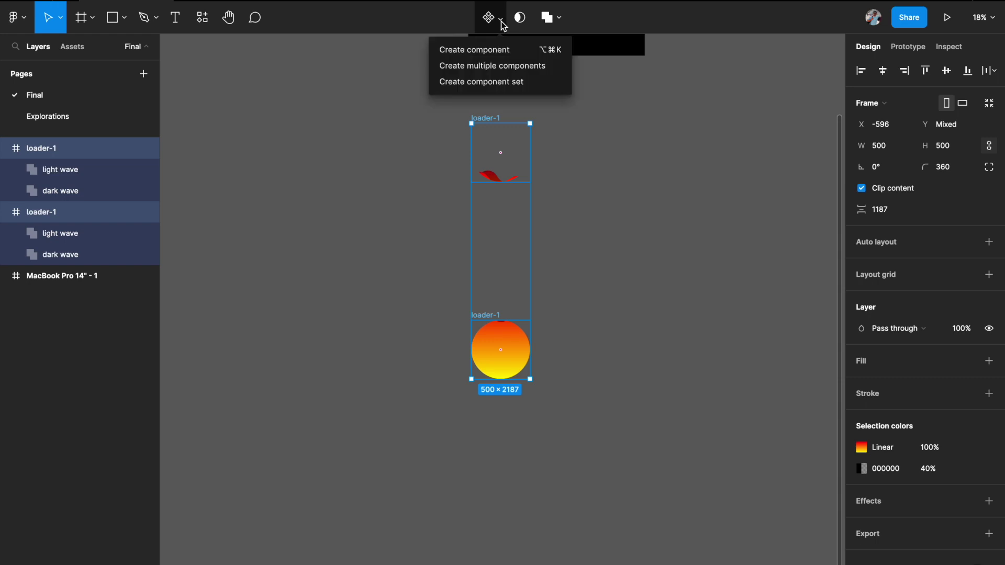
pyautogui.click(482, 84)
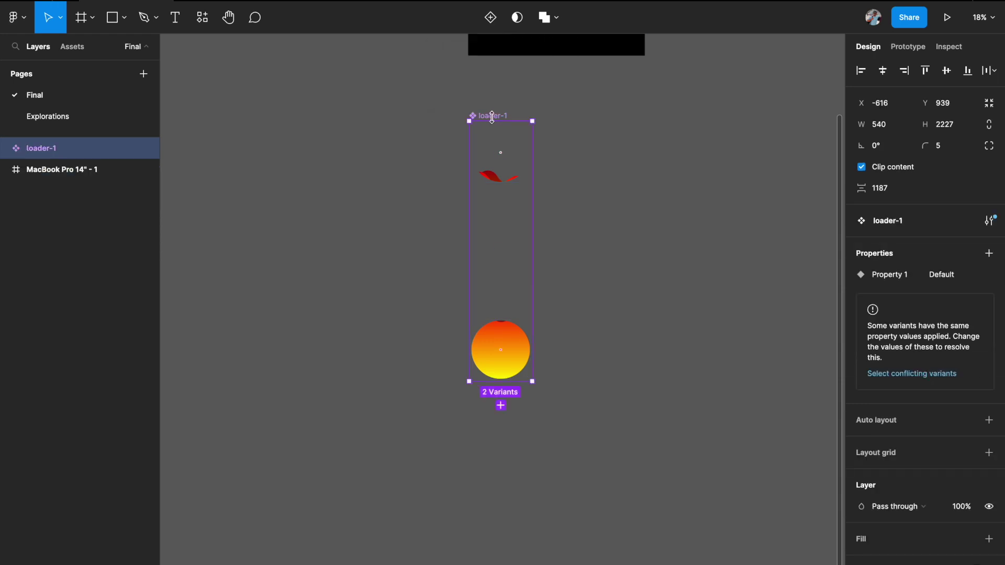
pyautogui.click(409, 192)
# Add a prototype connection from the upper loader-1 variant to the lower, filled variant
pyautogui.click(489, 178)
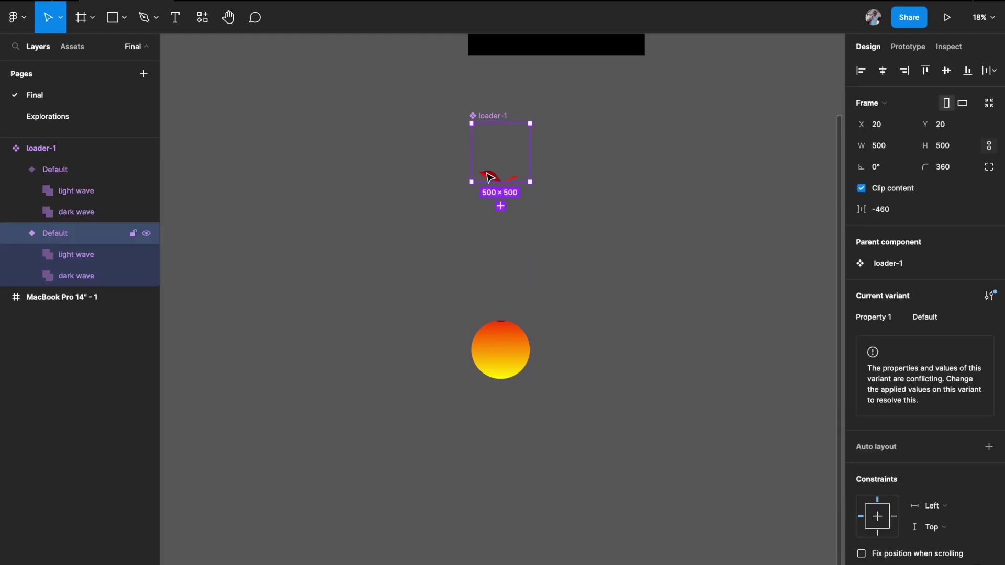
pyautogui.click(913, 50)
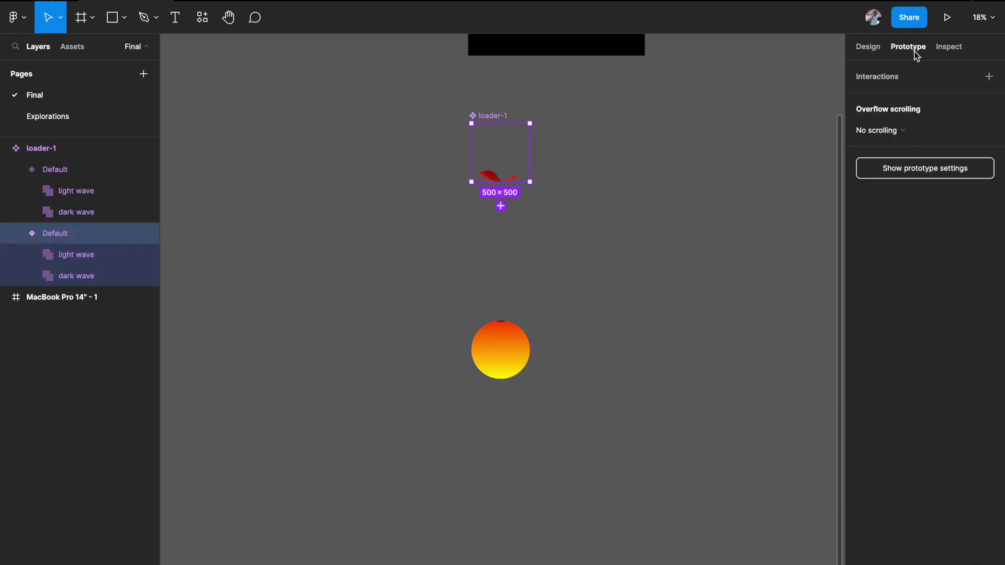
pyautogui.moveTo(532, 157)
pyautogui.moveTo(530, 153); pyautogui.dragTo(485, 332)
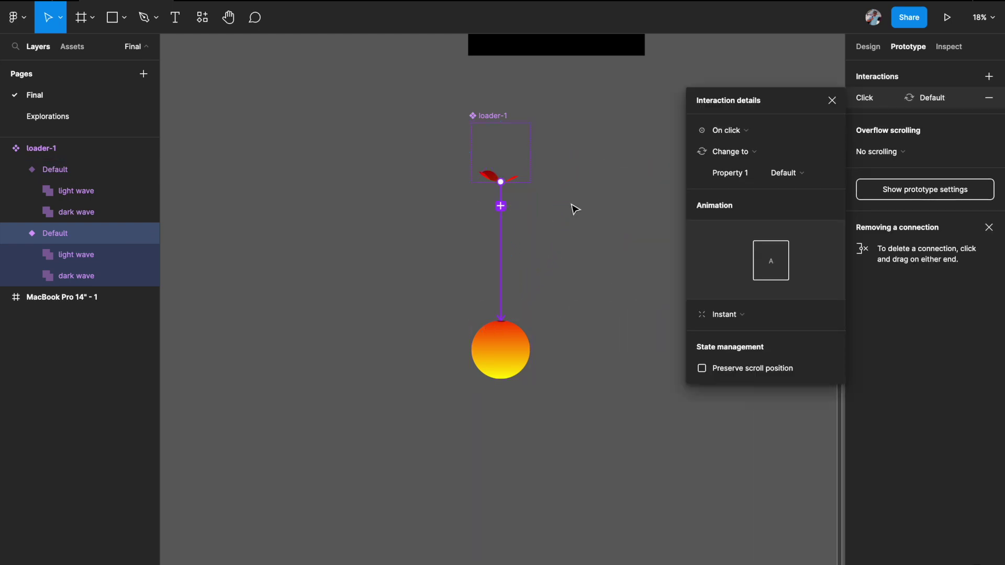
# Set the interaction's trigger to After delay with a delay of 1 ms
pyautogui.click(739, 130)
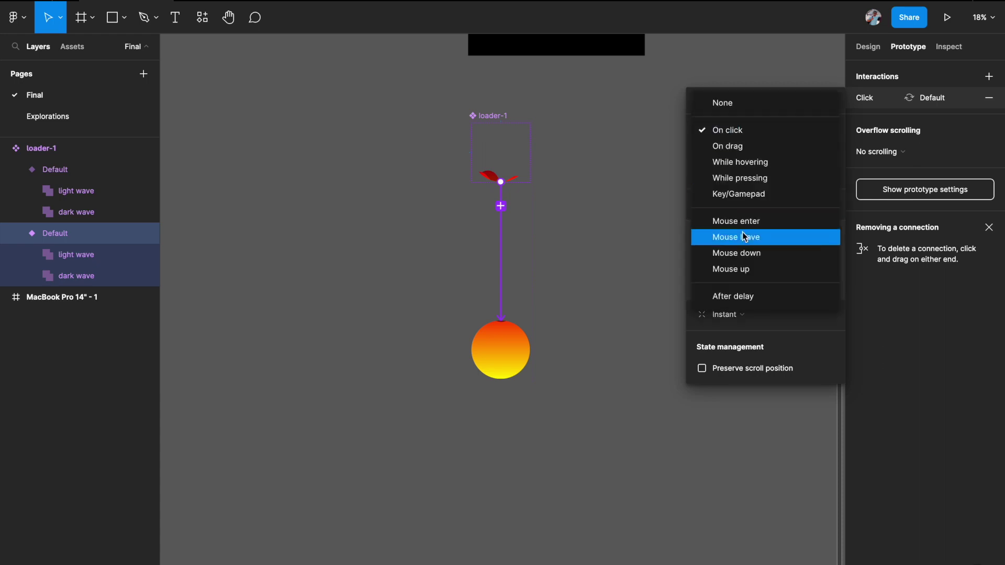
pyautogui.click(741, 298)
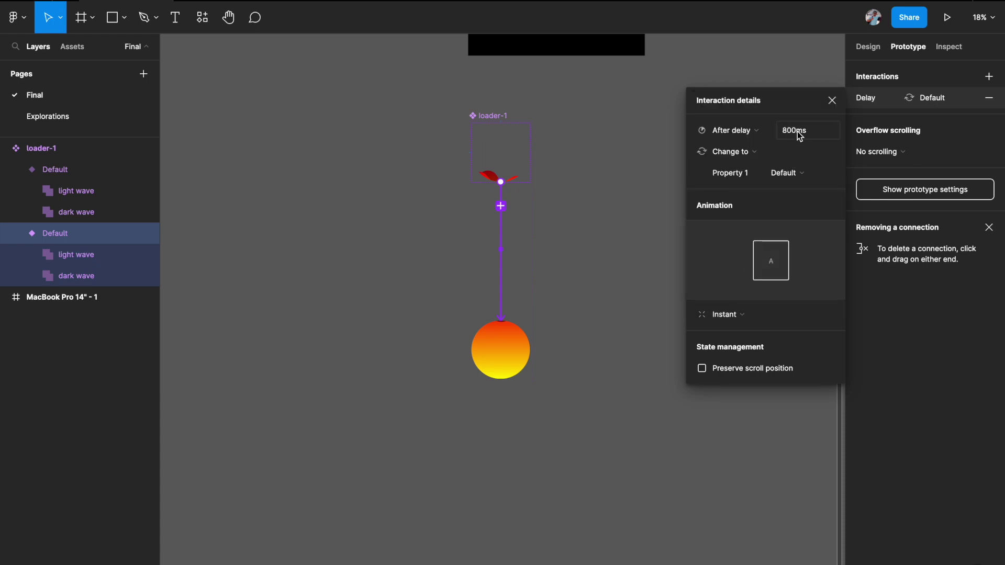
pyautogui.write('1')
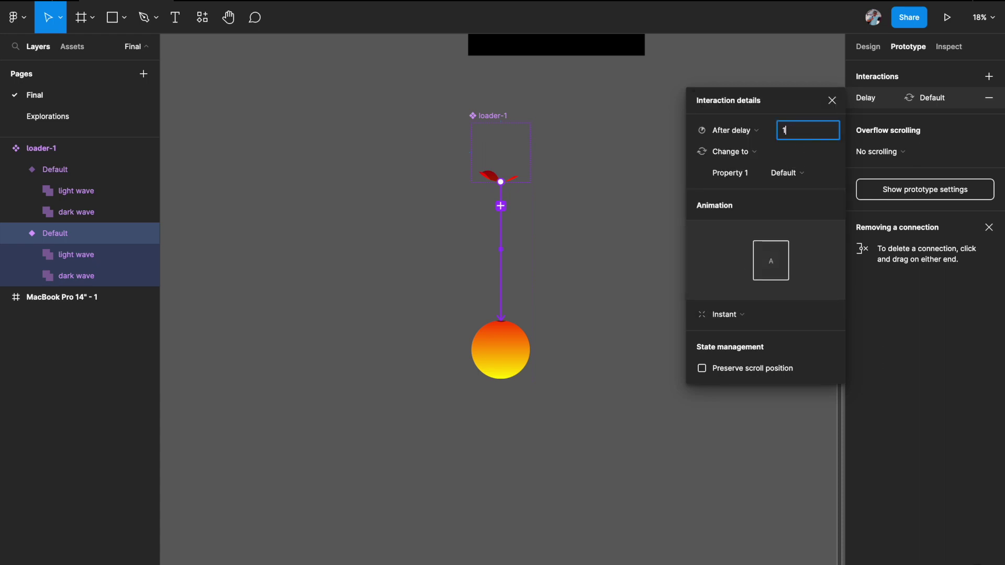
pyautogui.press('Return')
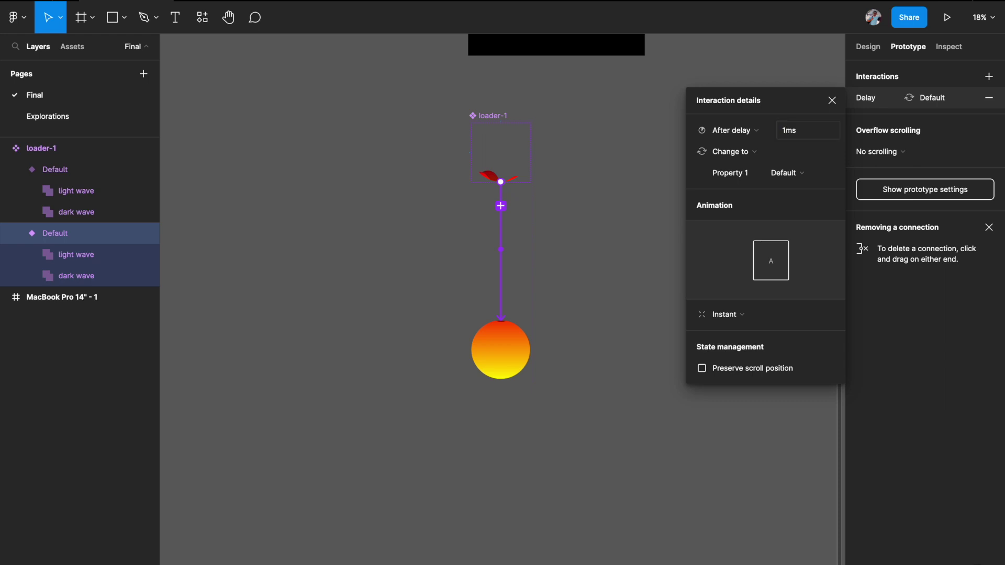
# Set the upper-to-lower variant connection's animation to Smart animate with Linear easing and a duration of 5000 ms
pyautogui.click(724, 314)
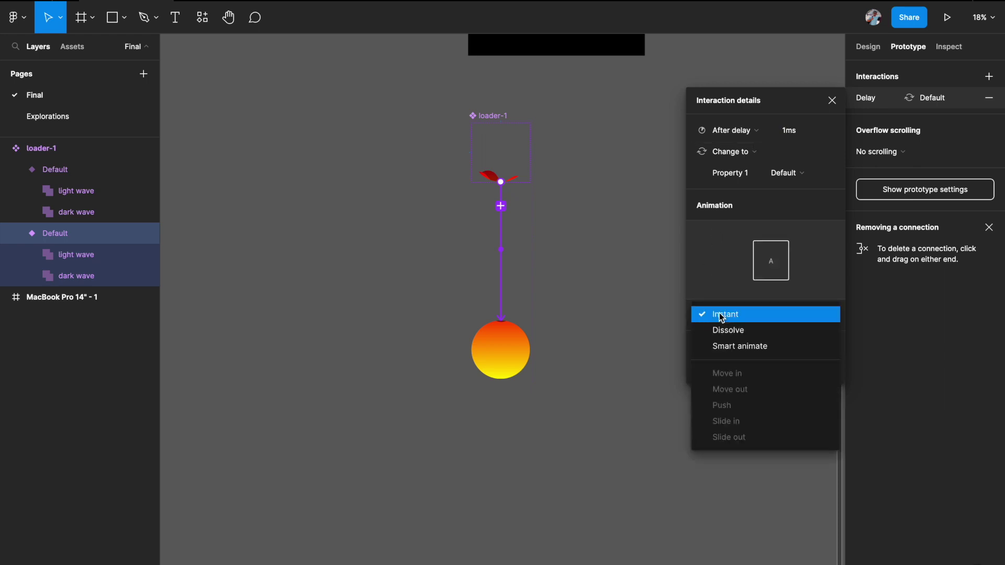
pyautogui.click(723, 344)
pyautogui.click(762, 343)
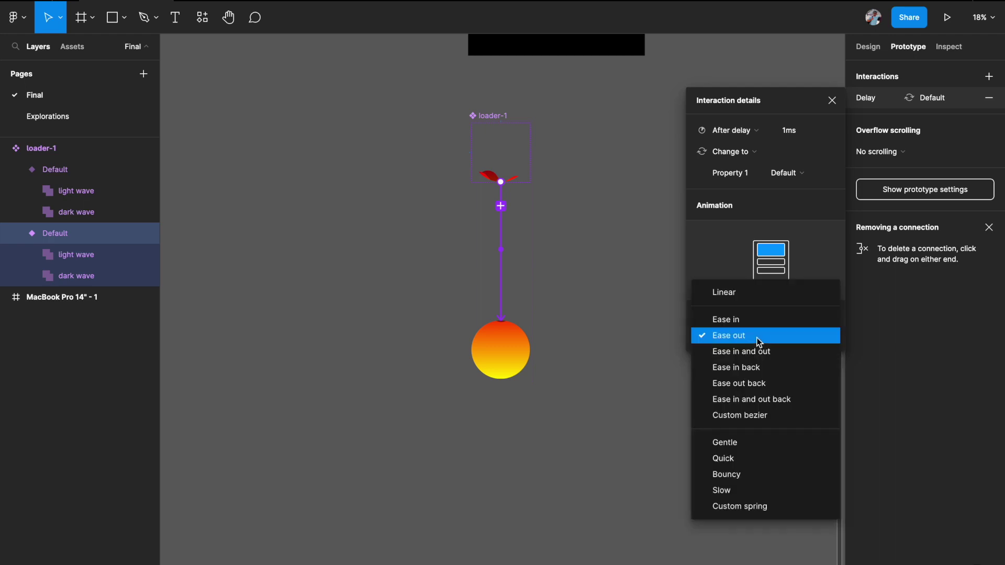
pyautogui.click(741, 299)
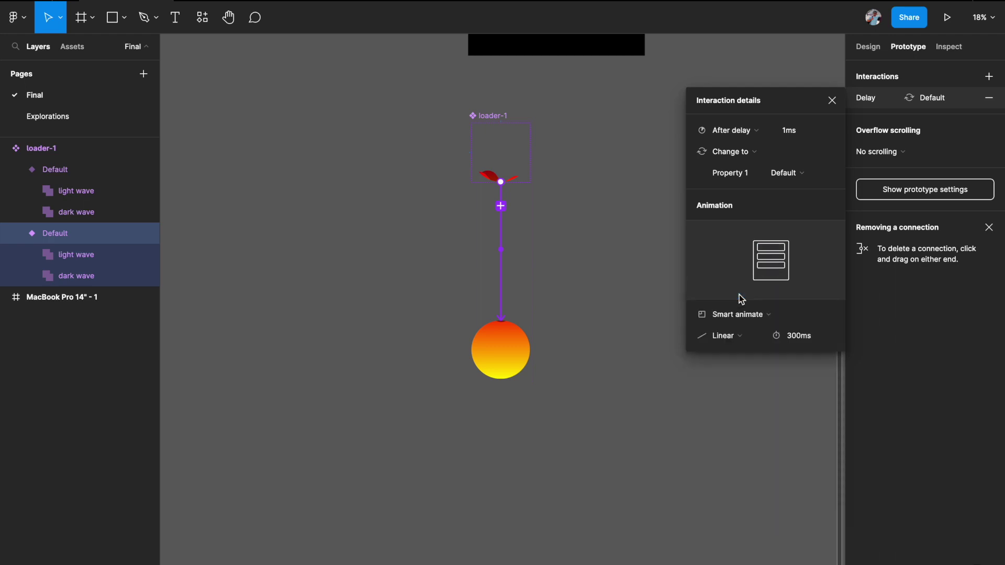
pyautogui.click(804, 341)
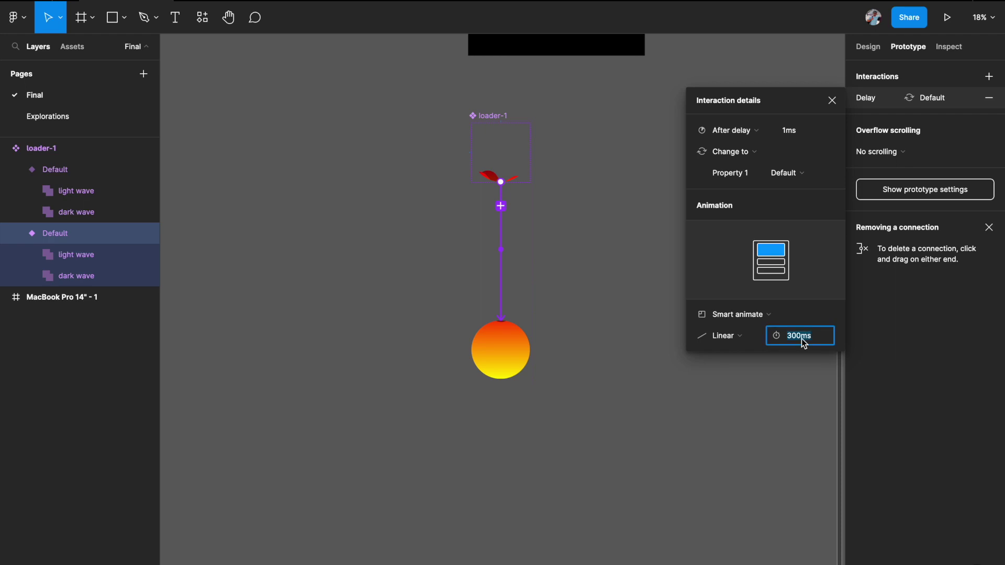
pyautogui.write('2')
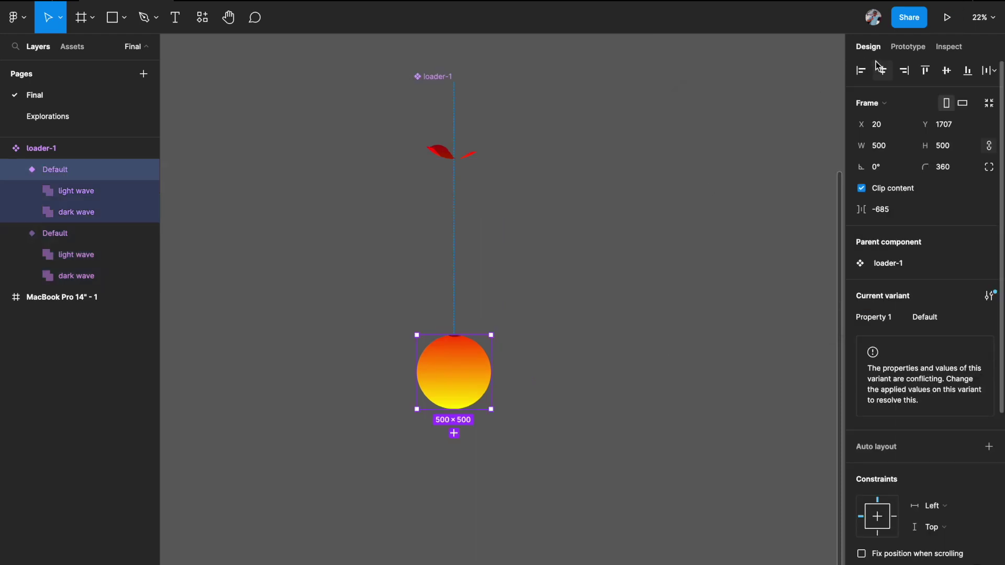
# Add a return prototype connection from the lower, filled loader-1 variant to the upper variant
pyautogui.click(913, 47)
pyautogui.moveTo(489, 375)
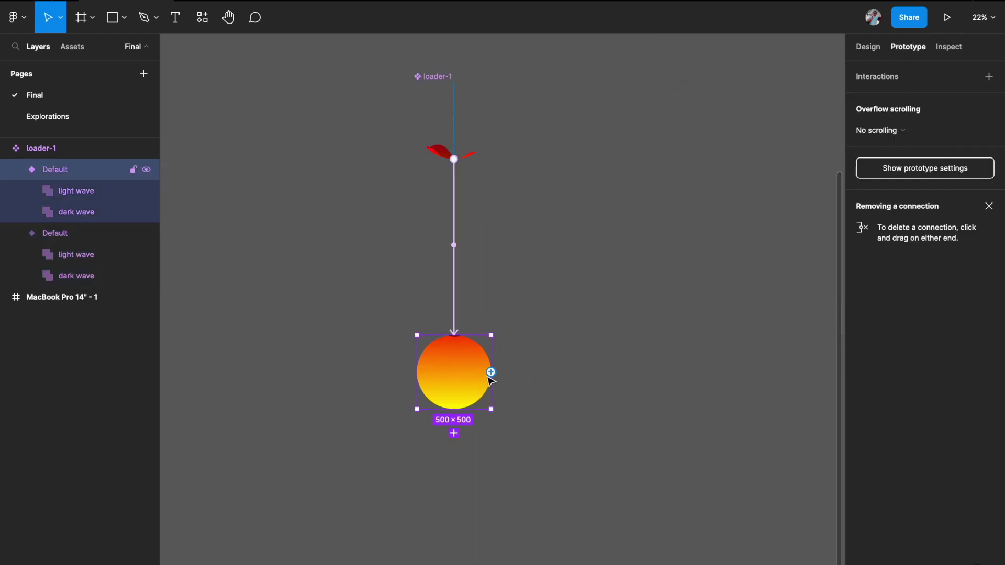
pyautogui.moveTo(491, 372); pyautogui.dragTo(488, 202)
pyautogui.moveTo(459, 167); pyautogui.dragTo(487, 157)
# Set the return interaction to trigger After delay at 1 ms with an Instant animation, and close its details
pyautogui.click(725, 131)
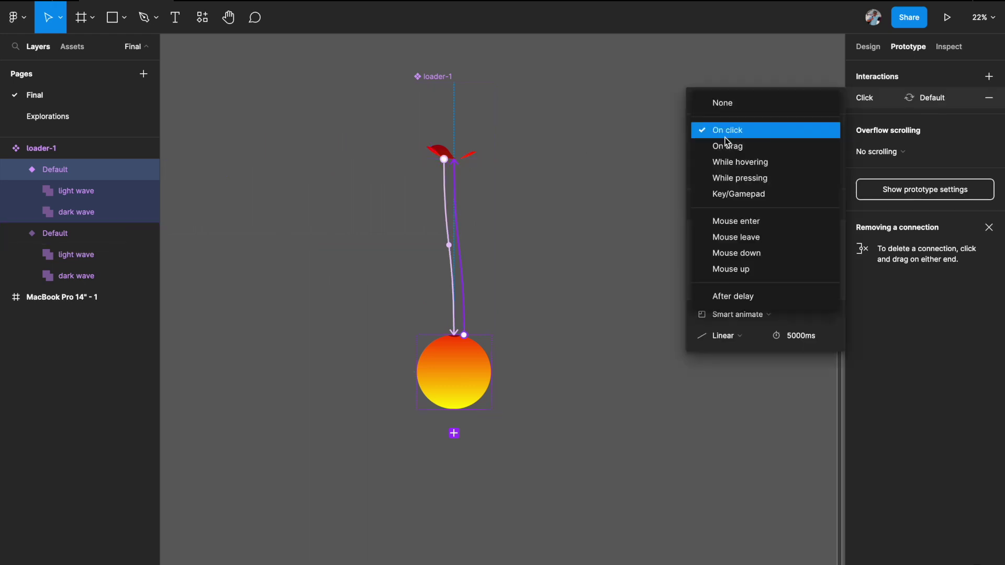
pyautogui.click(715, 297)
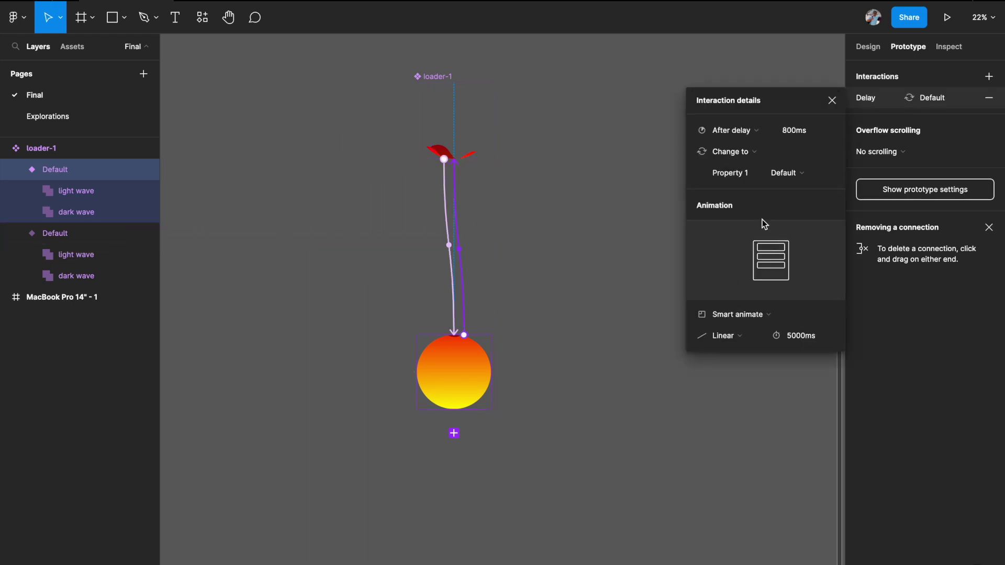
pyautogui.click(796, 135)
pyautogui.write('1')
pyautogui.press('Return')
pyautogui.click(745, 315)
pyautogui.click(737, 285)
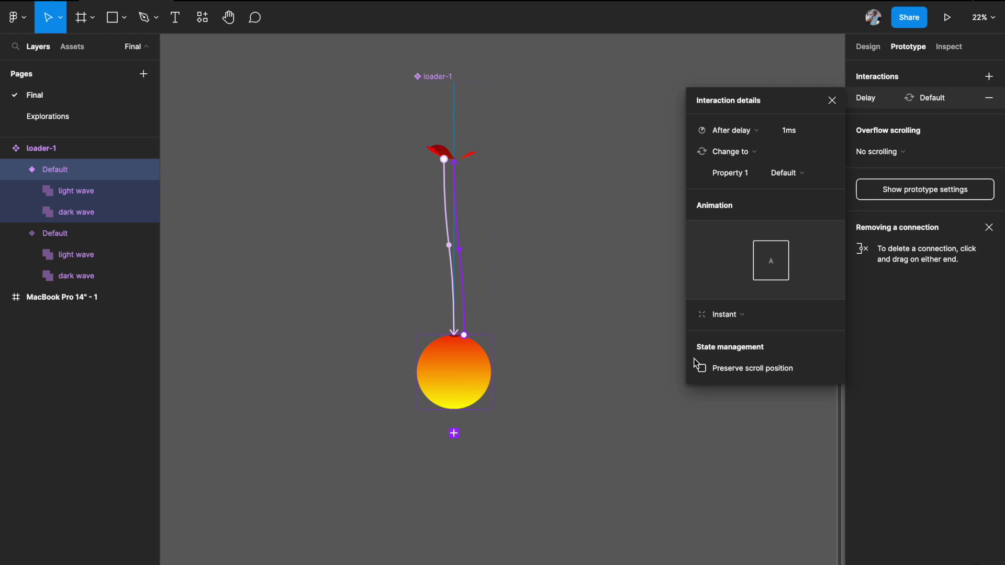
pyautogui.click(831, 101)
pyautogui.click(673, 171)
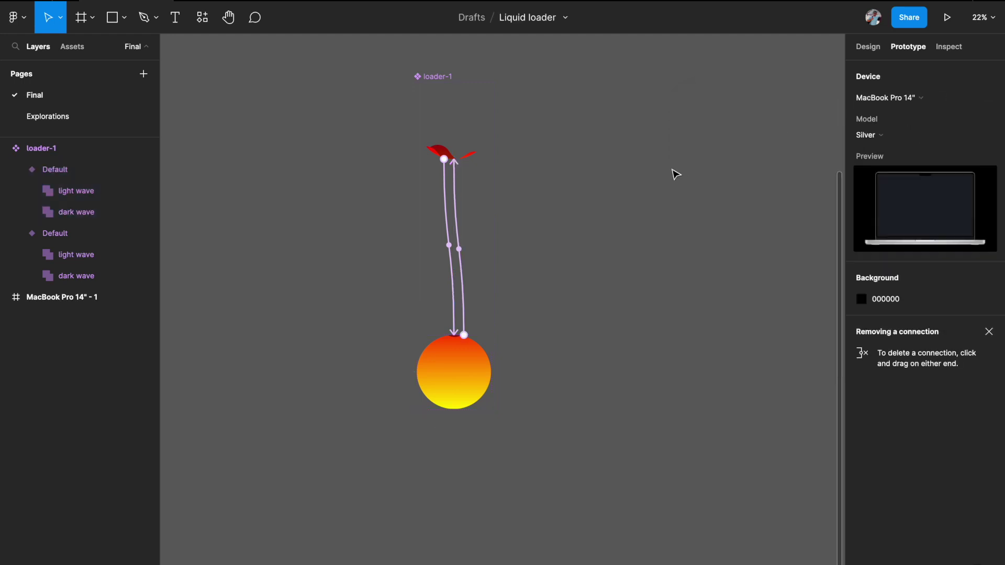
# Place an instance of the loader-1 component in the MacBook Pro 14" - 1 frame and center it horizontally
pyautogui.keyDown('ctrl'); pyautogui.scroll(-3, 673, 171); pyautogui.keyUp('ctrl')
pyautogui.scroll(2, 673, 171)
pyautogui.scroll(2, 478, 208)
pyautogui.hscroll(2, 478, 209)
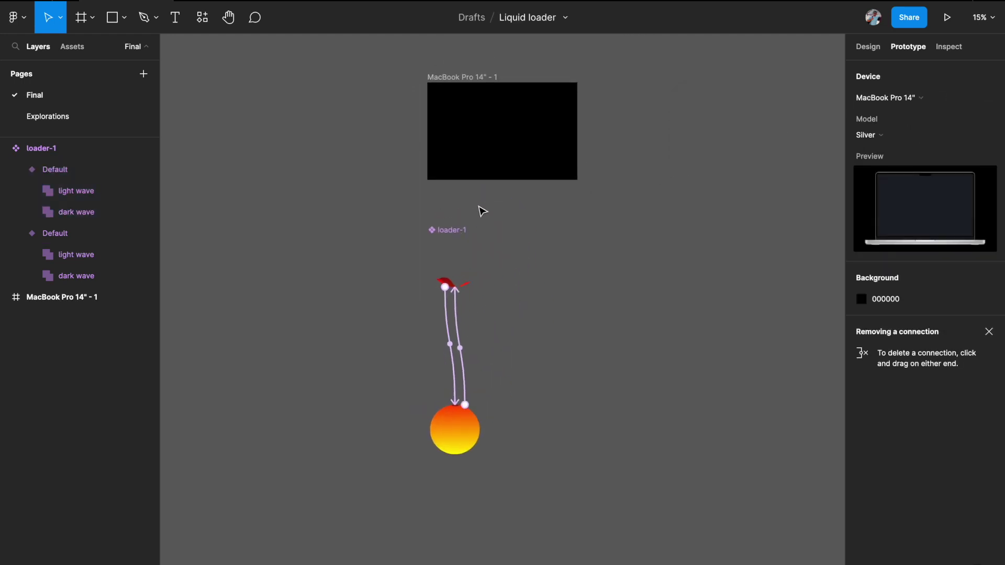
pyautogui.click(78, 48)
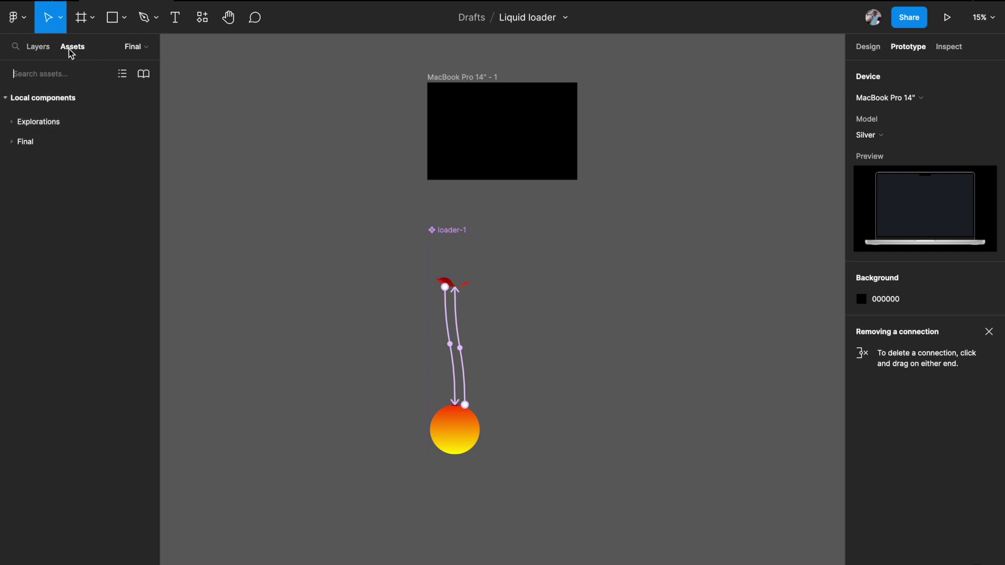
pyautogui.click(12, 142)
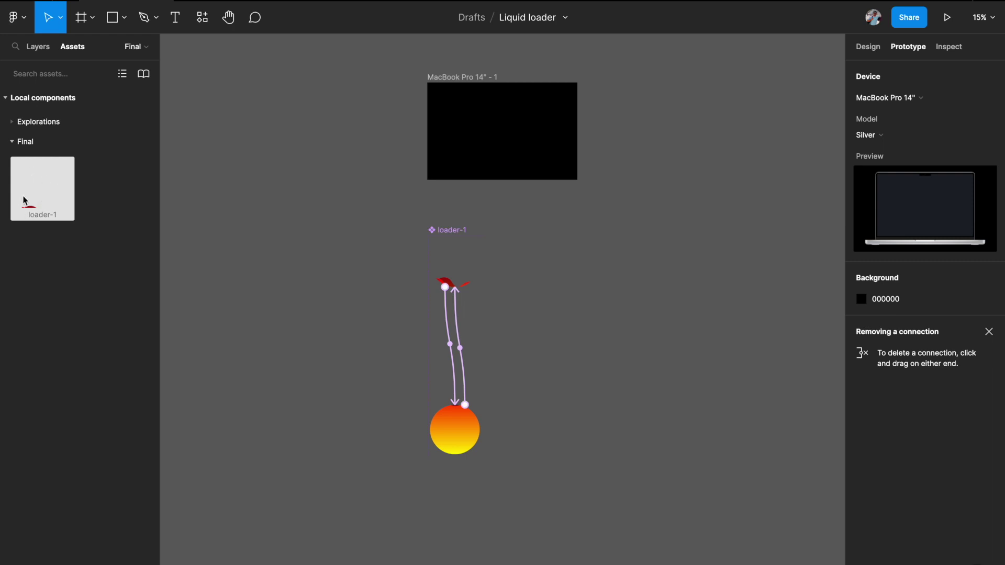
pyautogui.moveTo(43, 189); pyautogui.dragTo(476, 130)
pyautogui.scroll(2, 480, 129)
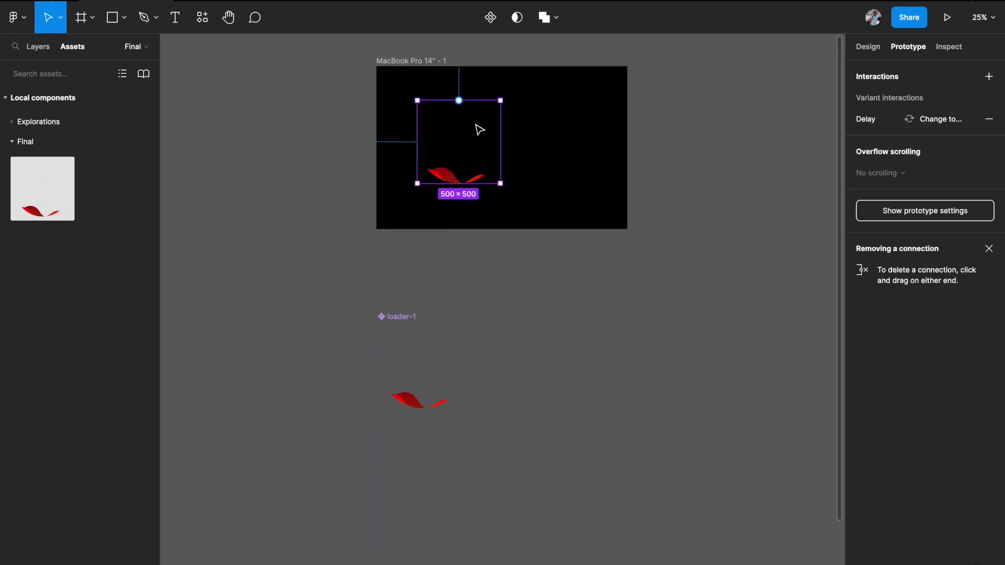
pyautogui.click(867, 46)
pyautogui.click(883, 70)
# Scale the loader-1 instance proportionally down to about 273 × 273 and center it horizontally in the frame again
pyautogui.scroll(5, 582, 202)
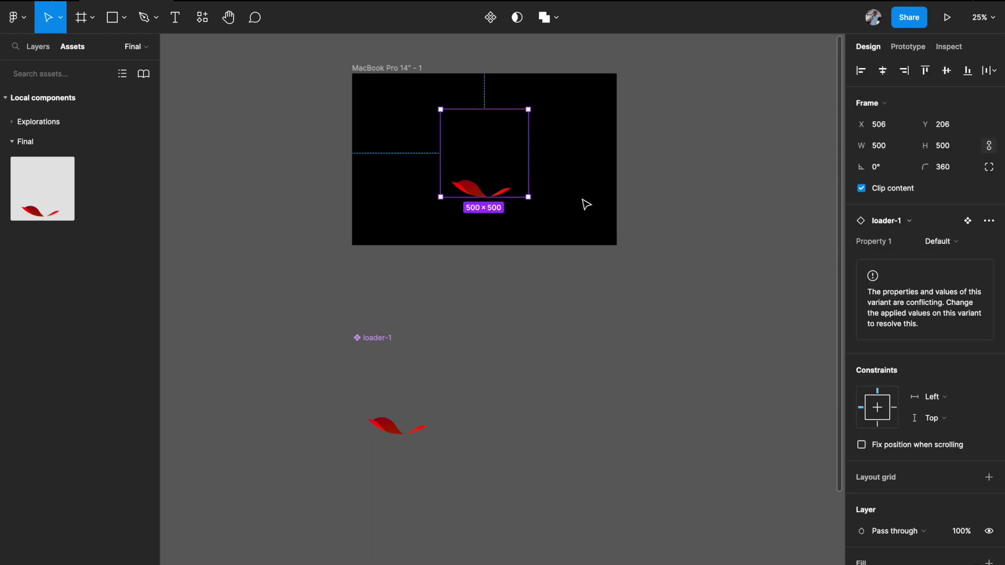
pyautogui.press('k')
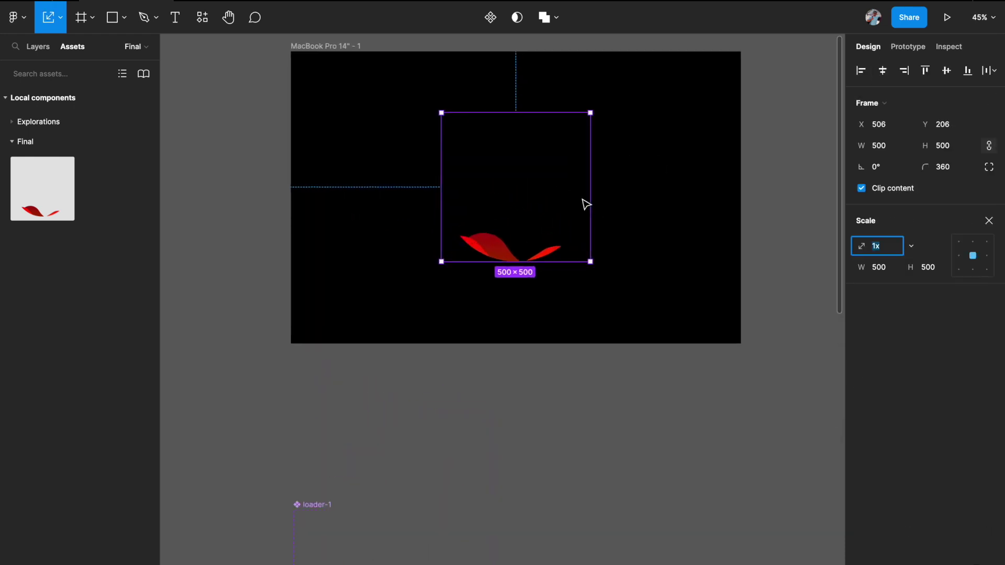
pyautogui.moveTo(589, 262); pyautogui.dragTo(496, 194)
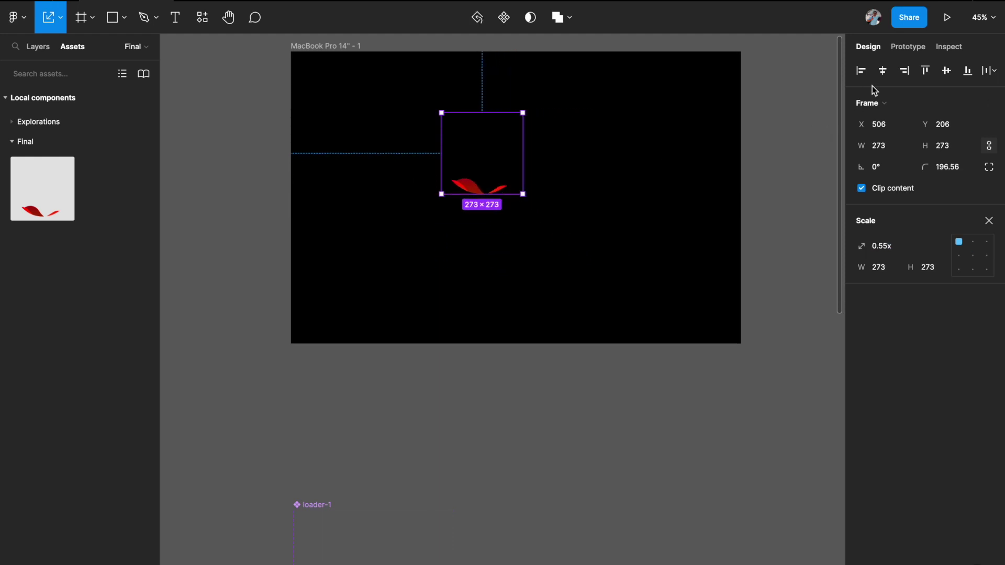
pyautogui.click(882, 70)
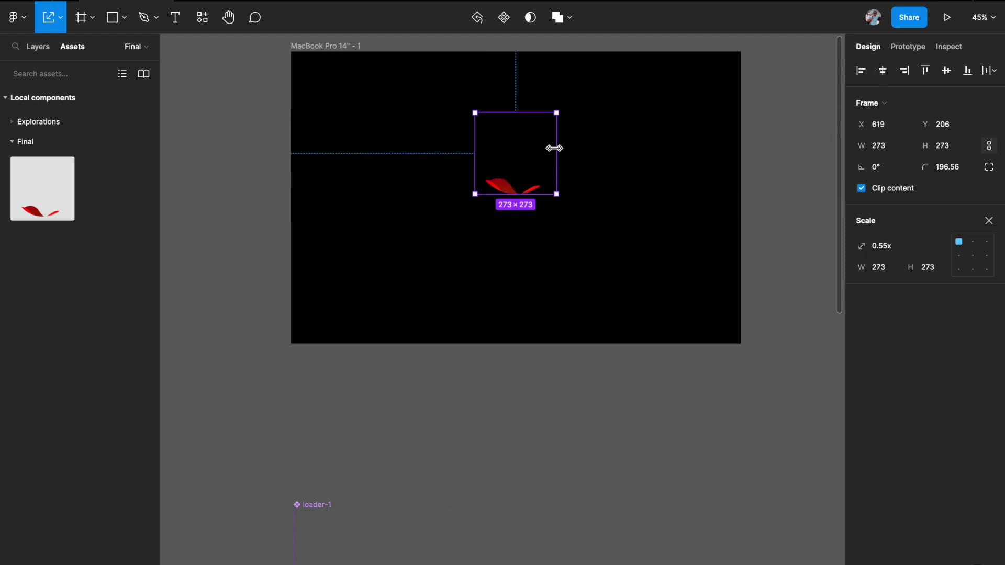
# Place the "Loading your experience" dots component from the Explorations page just below the loader in the MacBook frame
pyautogui.click(12, 140)
pyautogui.click(11, 124)
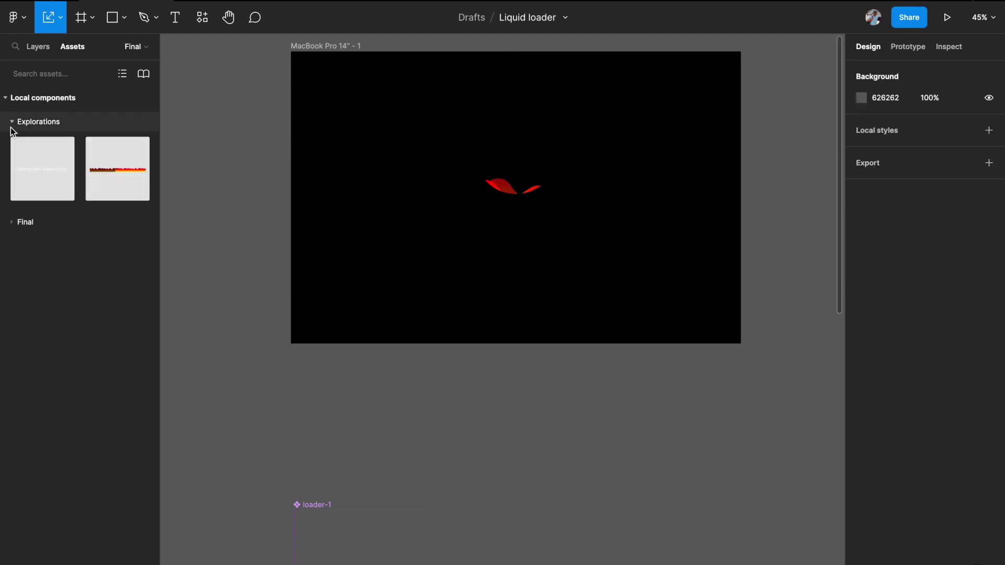
pyautogui.moveTo(34, 176); pyautogui.dragTo(549, 182)
pyautogui.scroll(5, 480, 259)
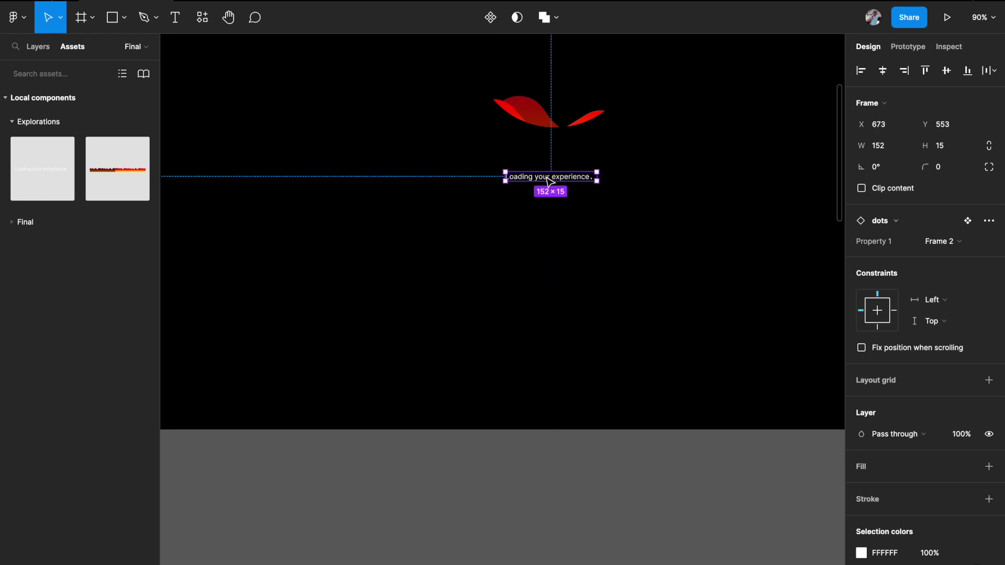
pyautogui.scroll(-3, 549, 181)
pyautogui.scroll(3, 524, 199)
pyautogui.click(518, 212)
pyautogui.scroll(3, 510, 262)
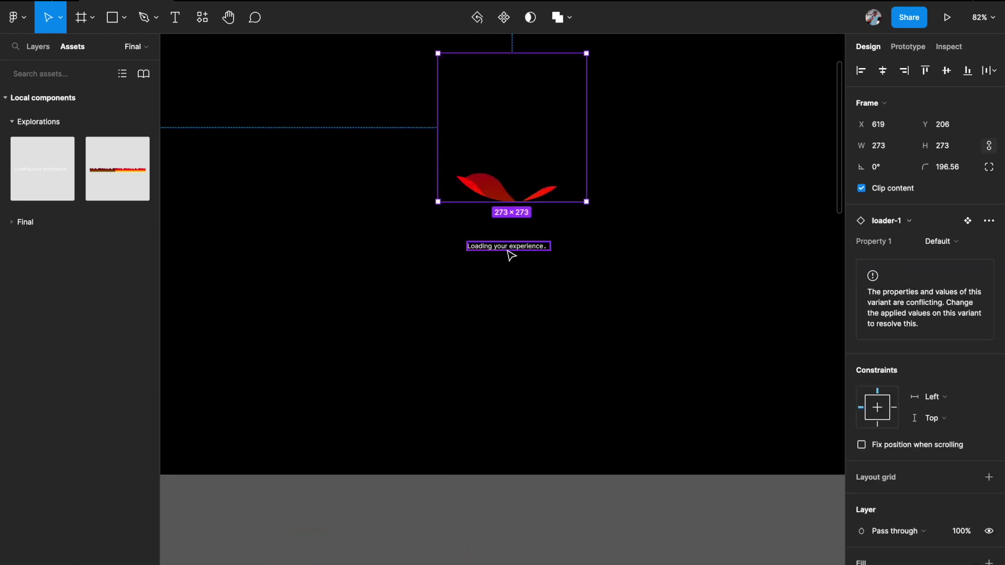
# Center the loading text horizontally in the frame and move it up to Y 513, closer to the loader
pyautogui.click(507, 251)
pyautogui.click(882, 70)
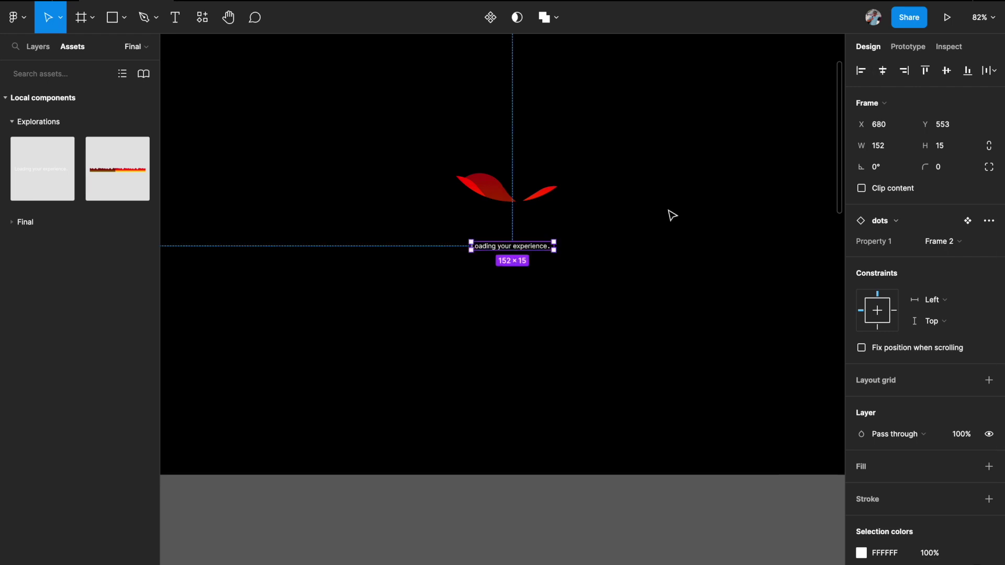
pyautogui.hotkey('shift', 'Up')
pyautogui.hotkey('shift', 'Up')
pyautogui.hotkey('shift', 'Up')
pyautogui.hotkey('shift', 'Up')
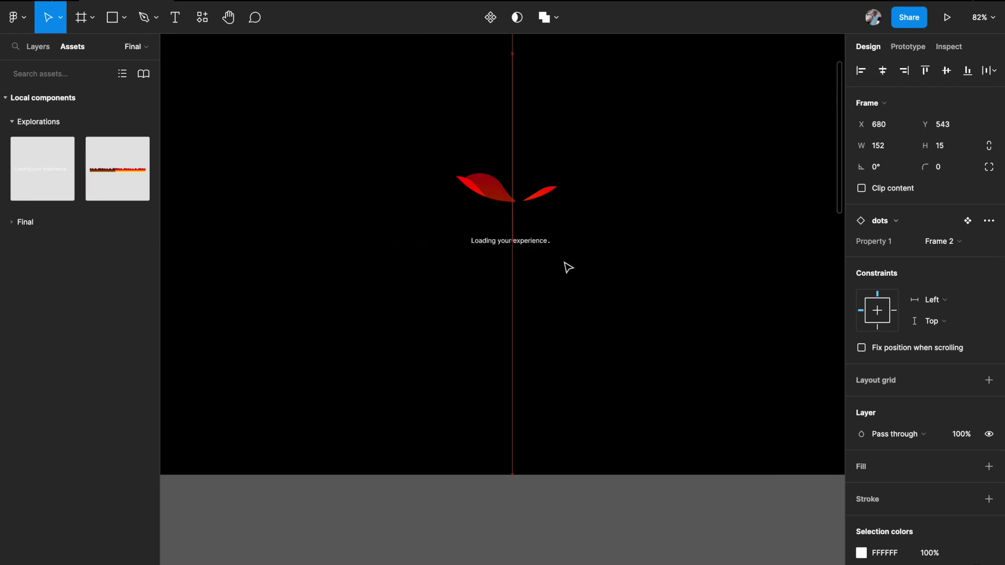
pyautogui.scroll(3, 555, 246)
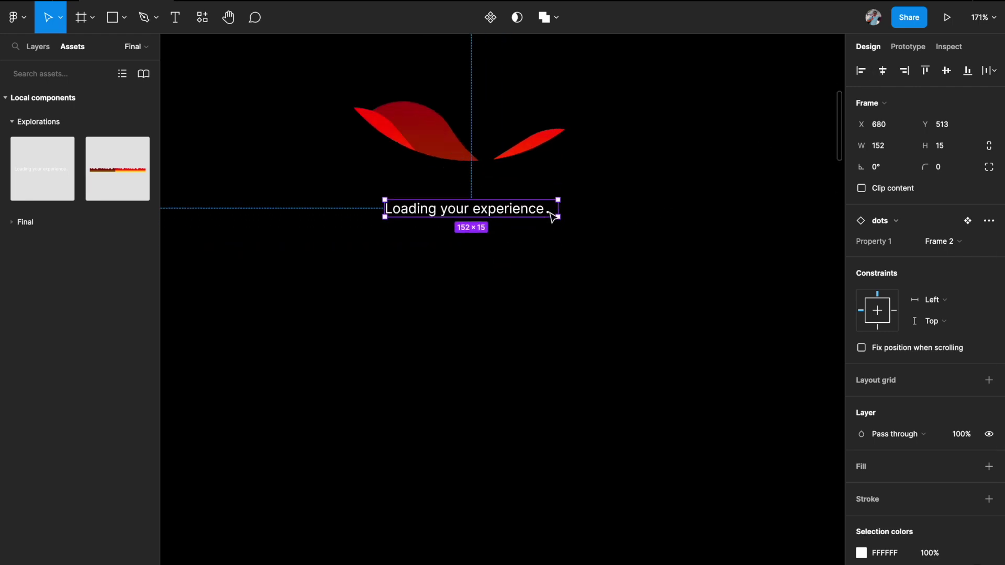
pyautogui.scroll(-2, 549, 217)
pyautogui.click(588, 252)
pyautogui.scroll(-3, 588, 252)
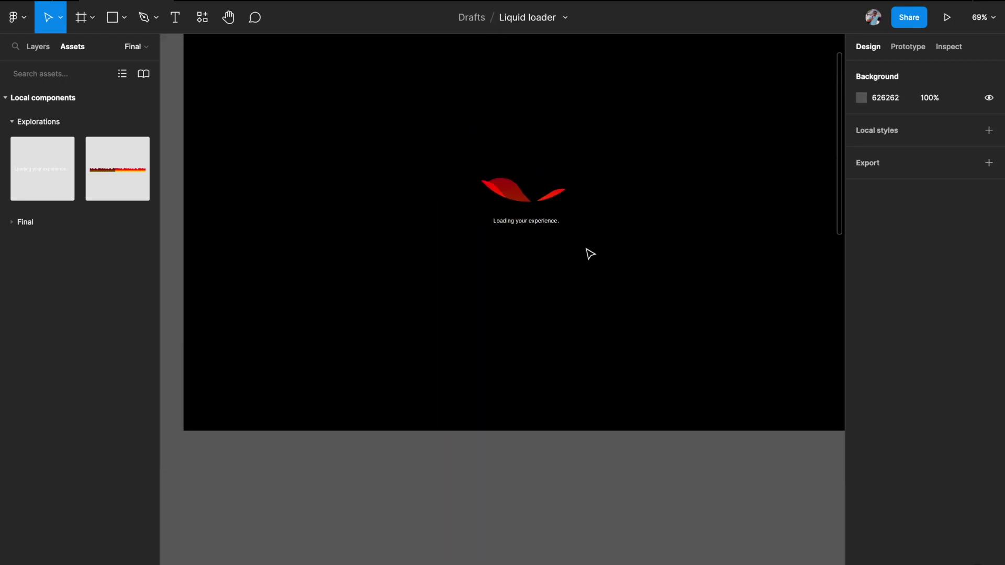
pyautogui.scroll(-2, 590, 254)
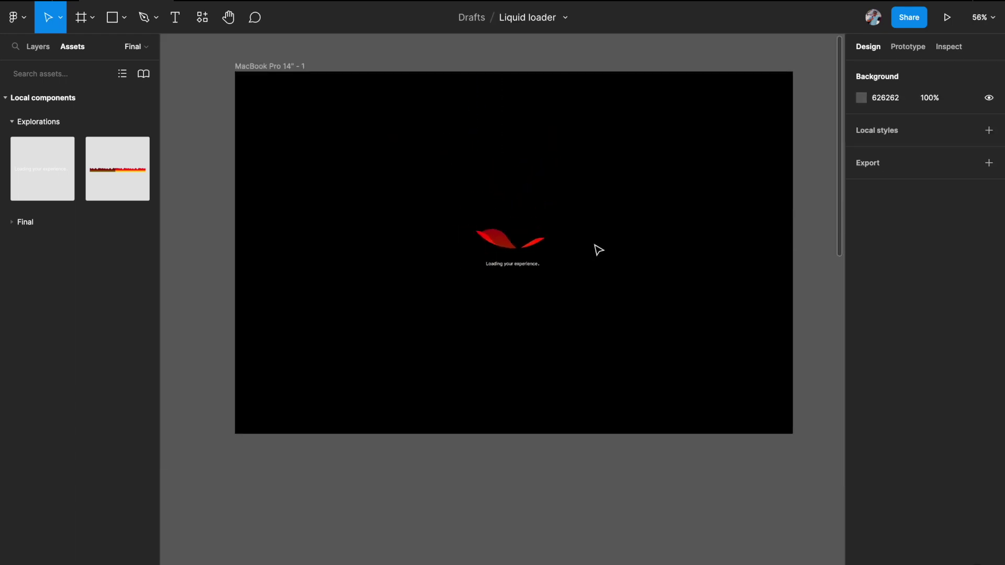
pyautogui.click(536, 219)
pyautogui.click(12, 123)
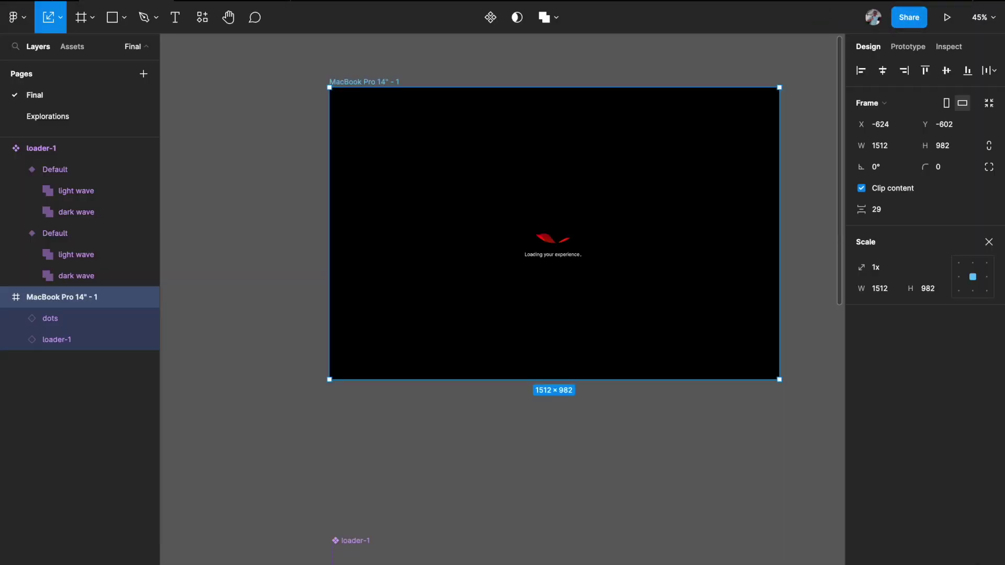
# Set the Smart animate duration of the upper-to-lower variant connection to 8000 ms and play the prototype
pyautogui.scroll(-8, 340, 307)
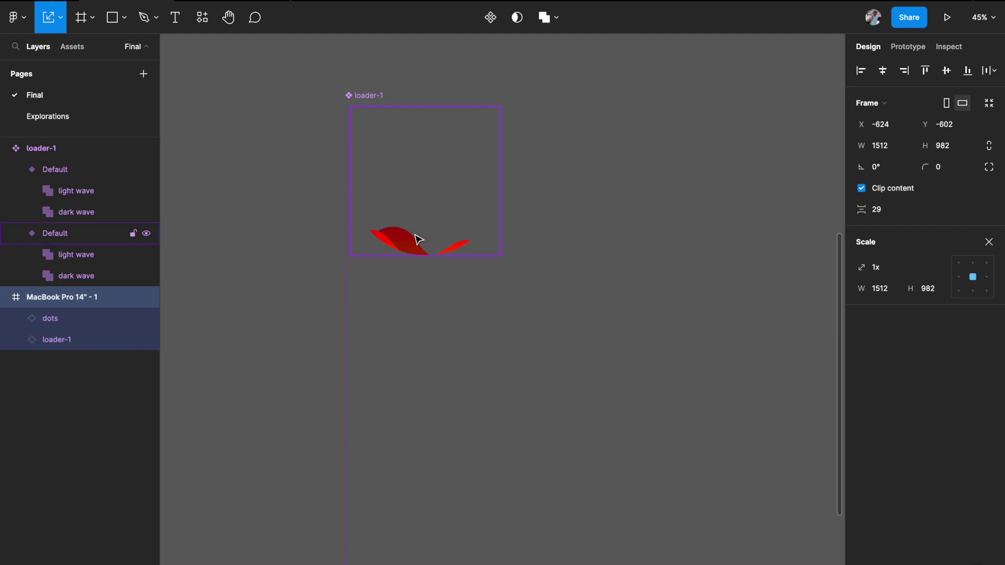
pyautogui.click(418, 240)
pyautogui.scroll(-3, 421, 239)
pyautogui.click(908, 49)
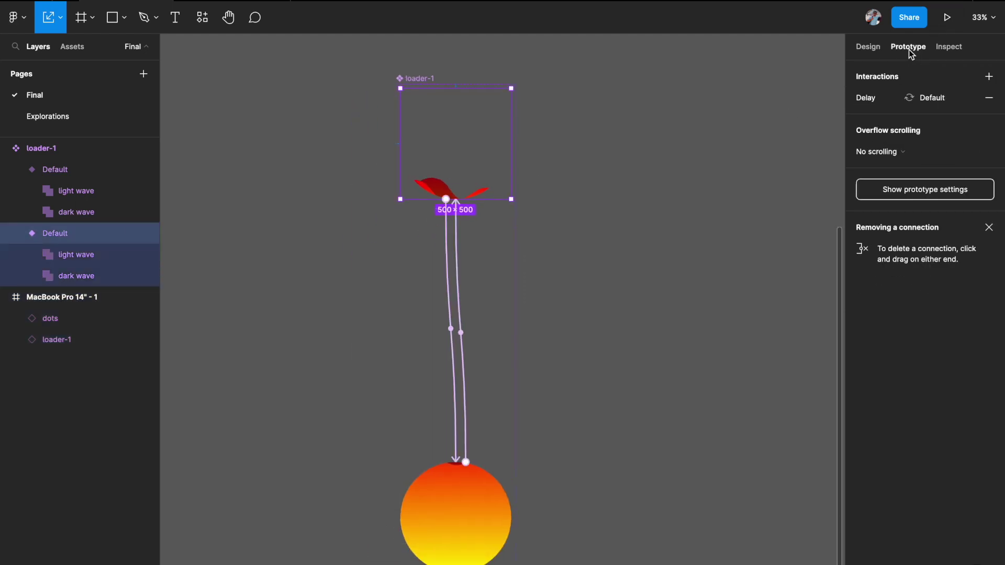
pyautogui.scroll(2, 459, 376)
pyautogui.click(456, 381)
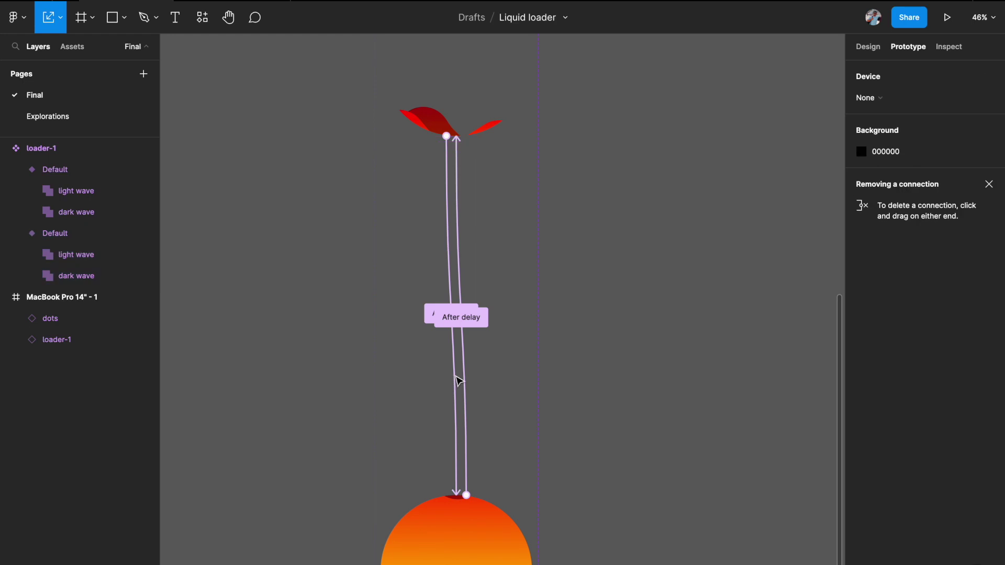
pyautogui.click(459, 381)
pyautogui.scroll(-2, 459, 380)
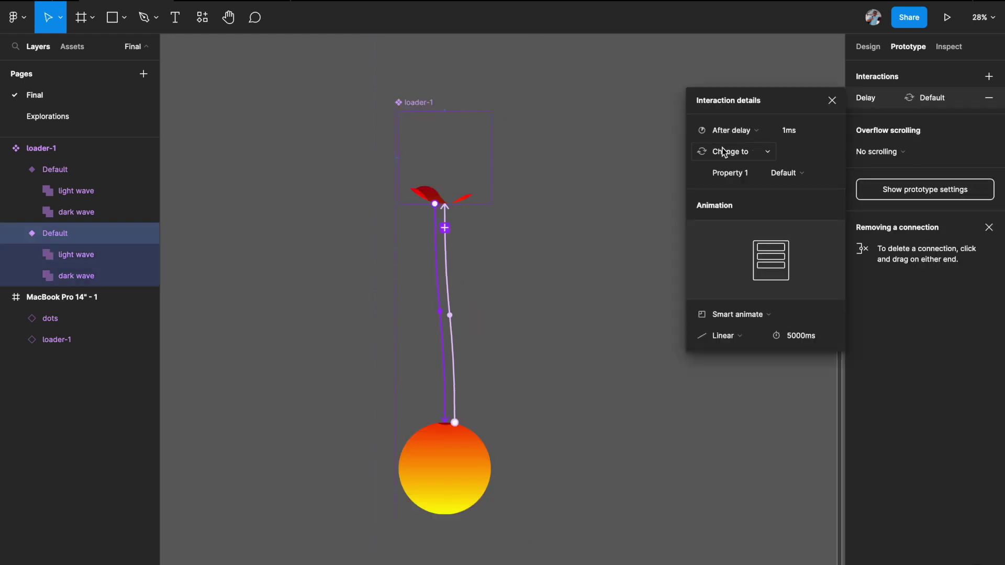
pyautogui.click(805, 340)
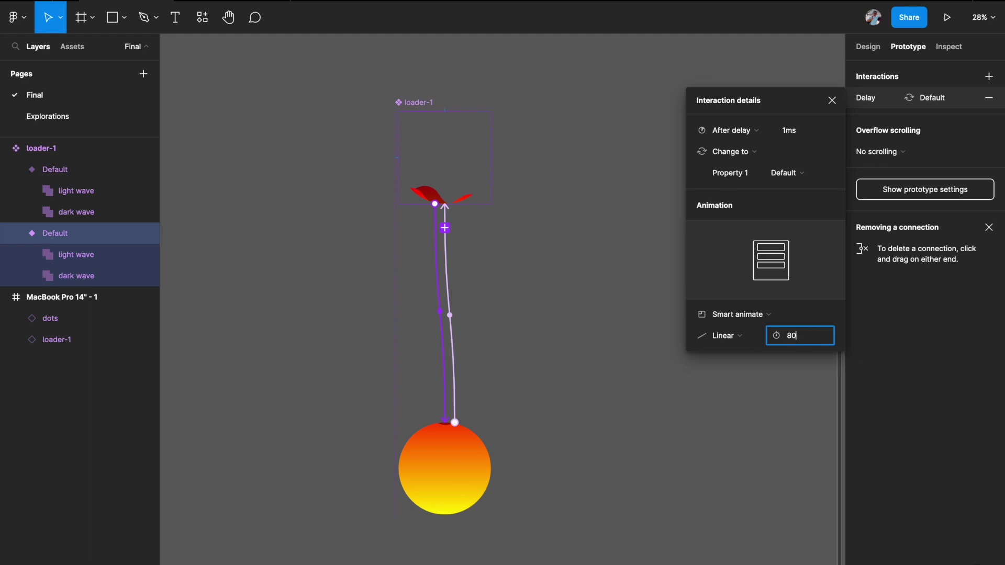
pyautogui.press('Return')
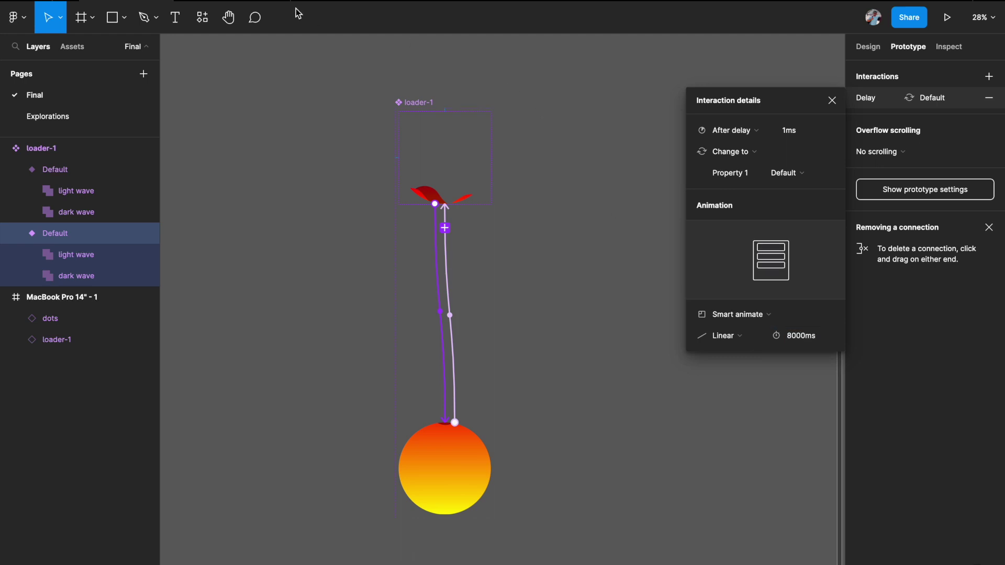
pyautogui.press('super+alt+Return')
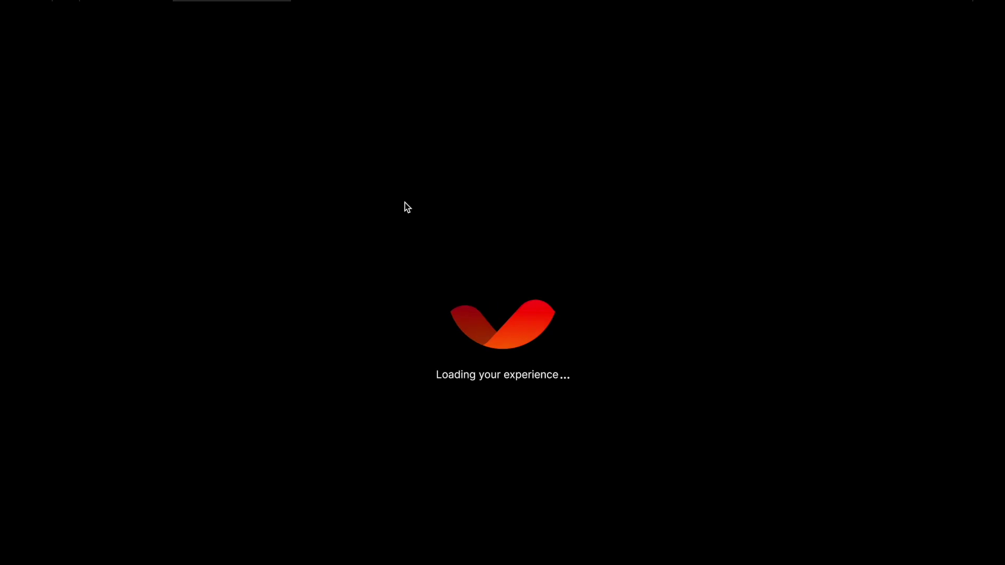